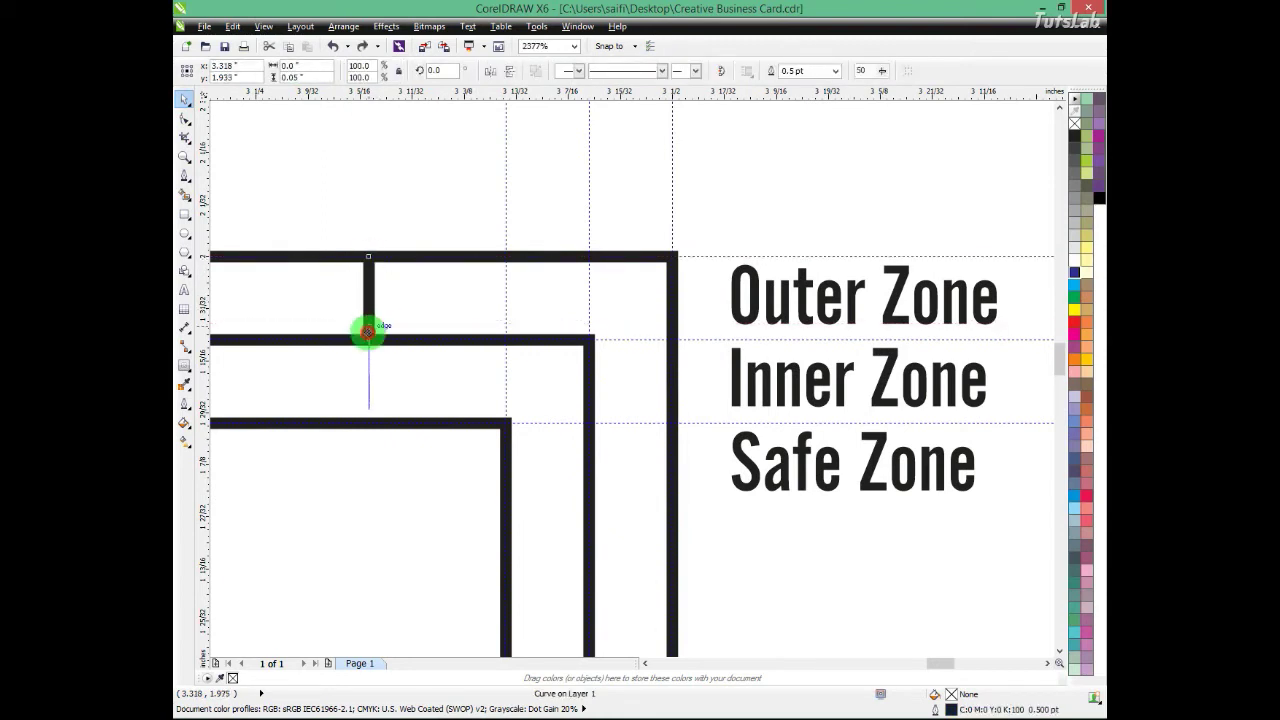
Step: Colour the two short vertical marks between the zone borders blue (C100 M100 Y0 K0)
left_click(369, 303, "shift")
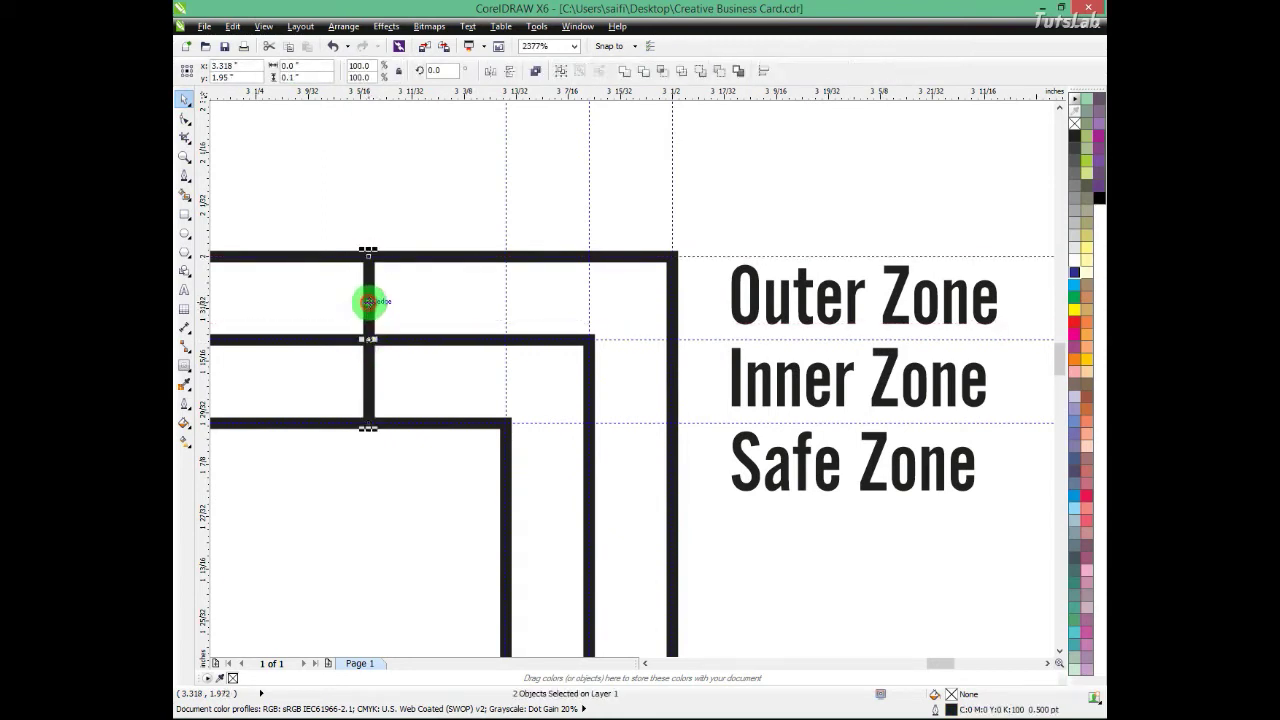
left_click(1076, 276)
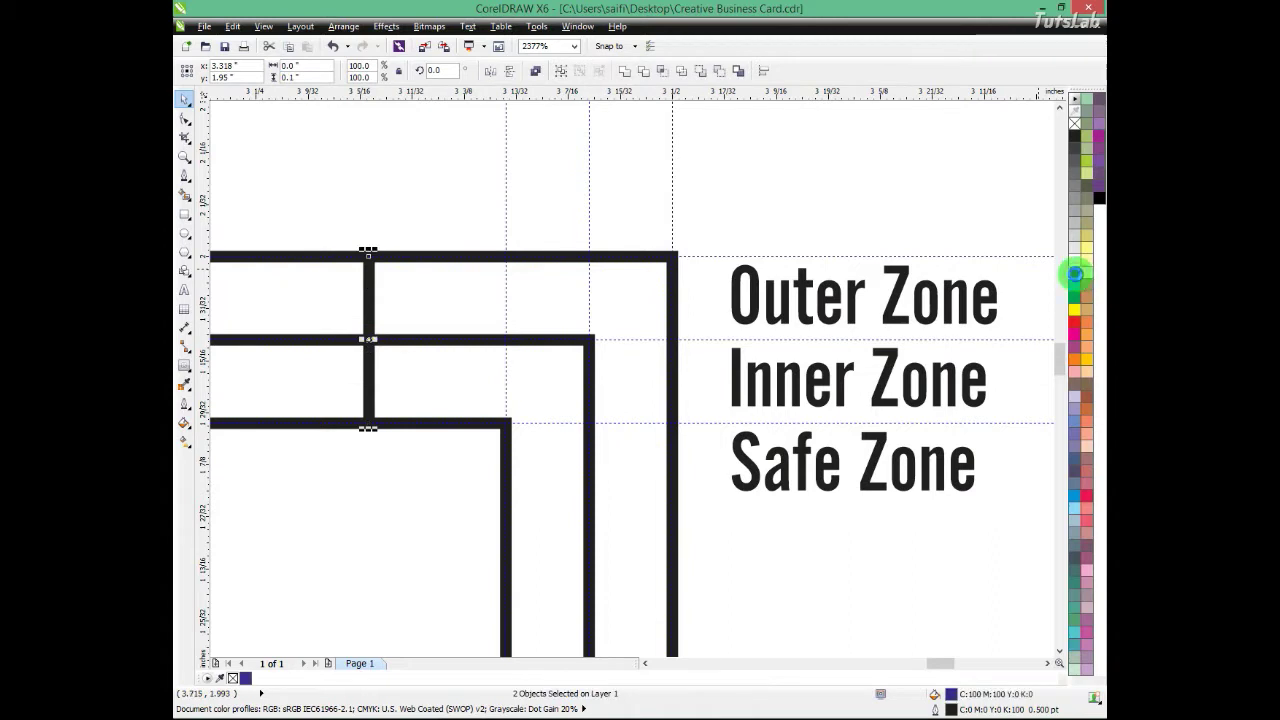
left_click(294, 196)
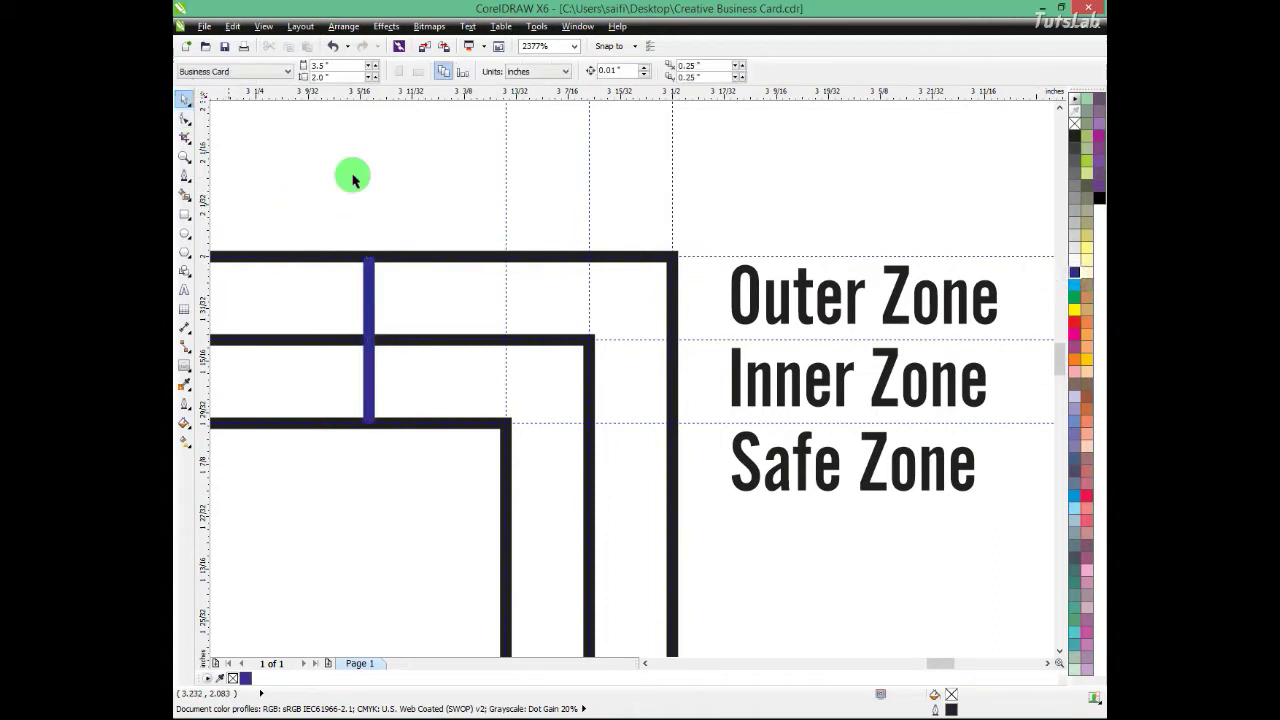
Step: Copy the outline pen, outline colour and fill from the first dark gradient swatch onto the outer 3.5 × 2 inch card rectangle
key("F4")
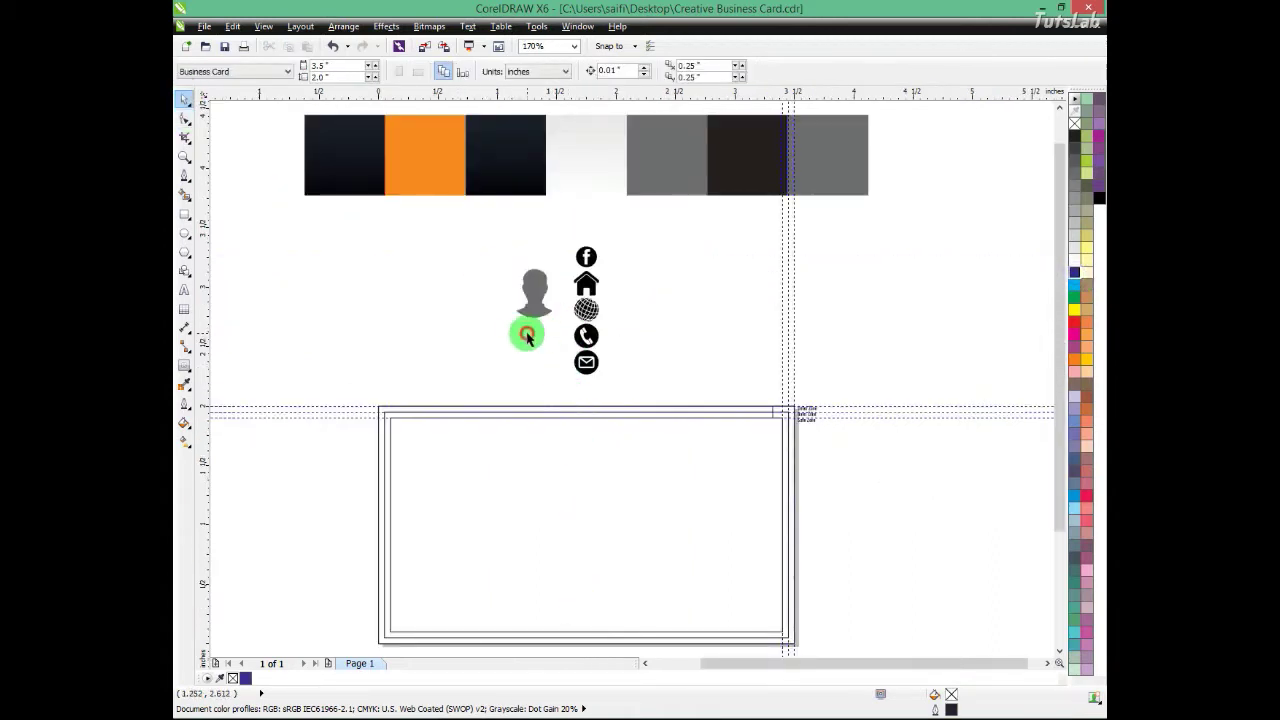
left_click(380, 465)
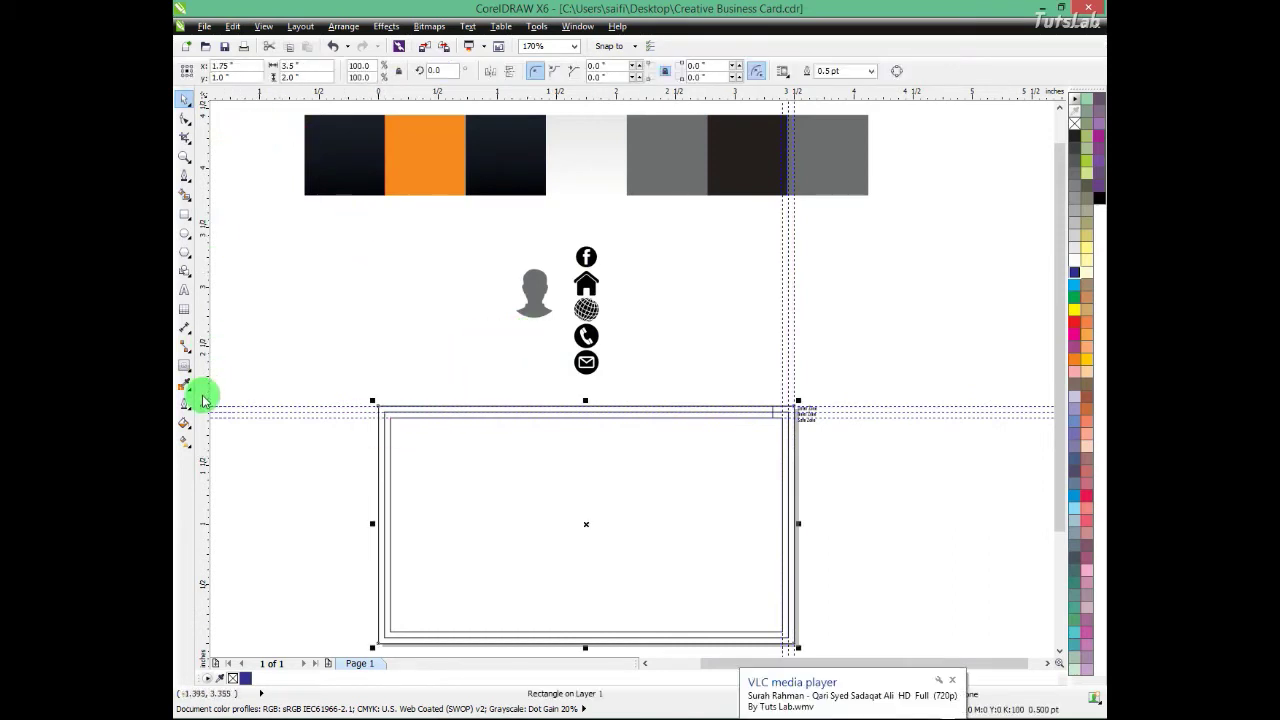
left_click(224, 32)
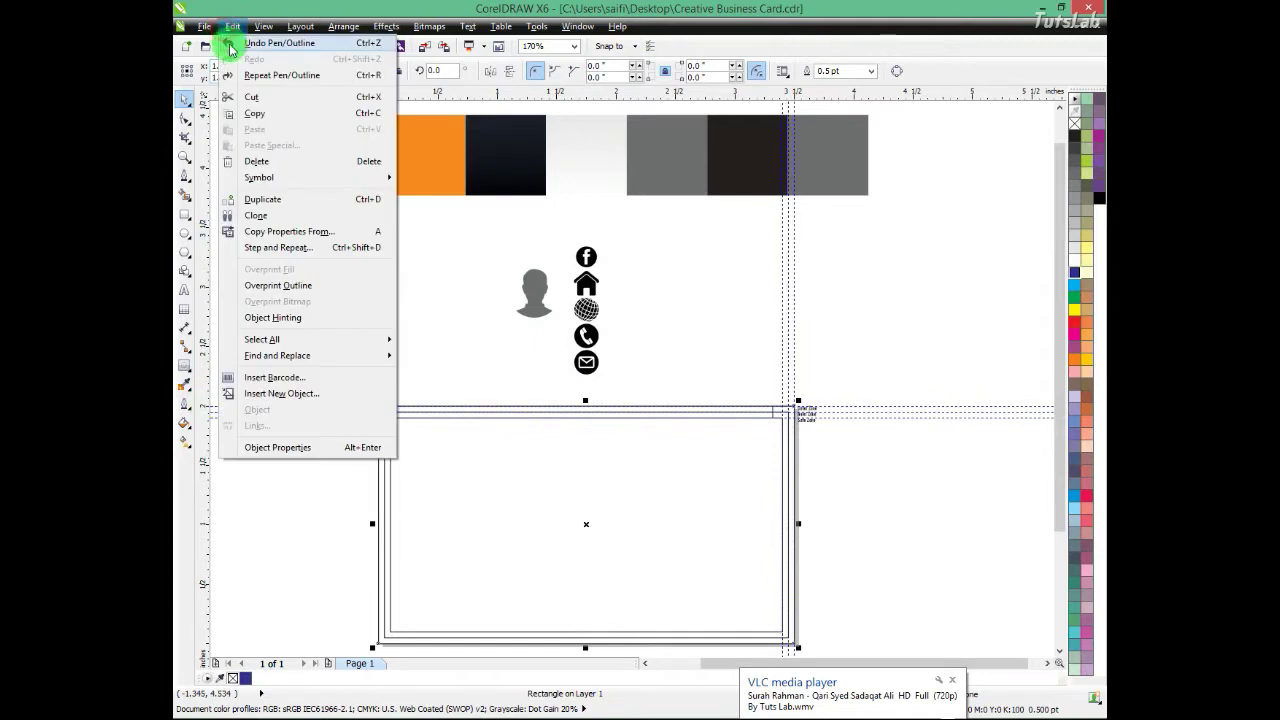
left_click(376, 231)
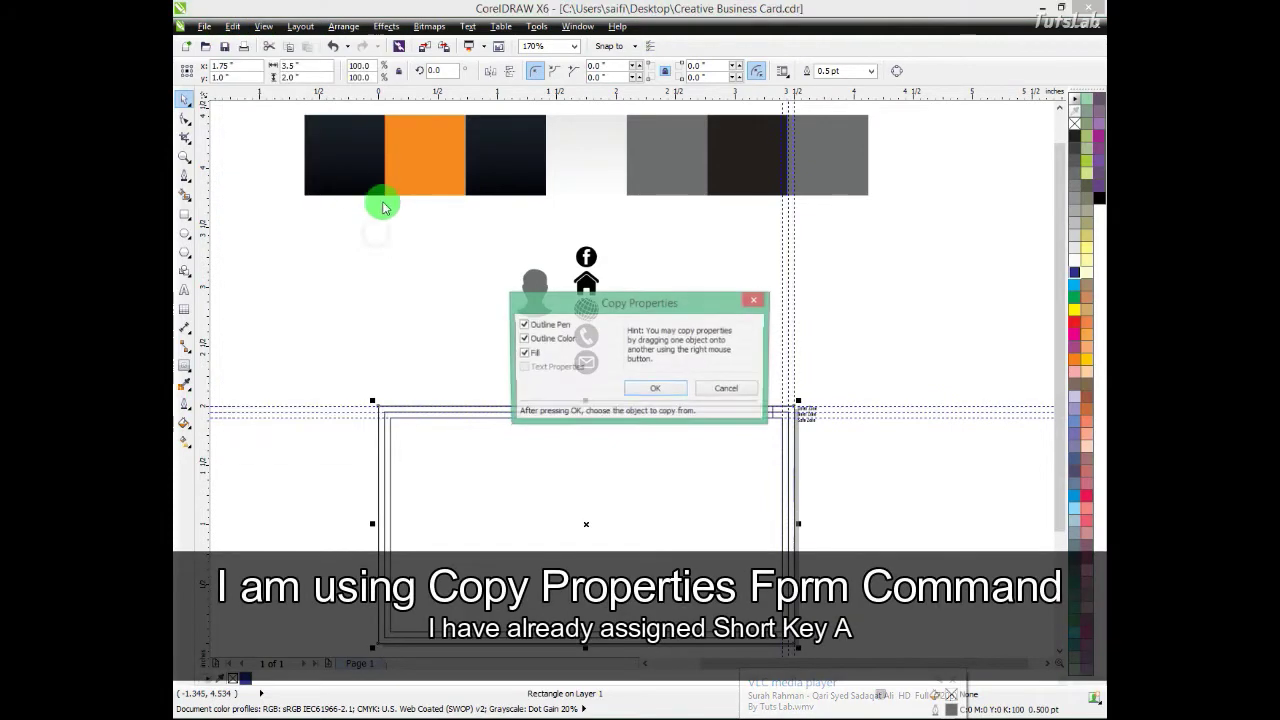
left_click(652, 386)
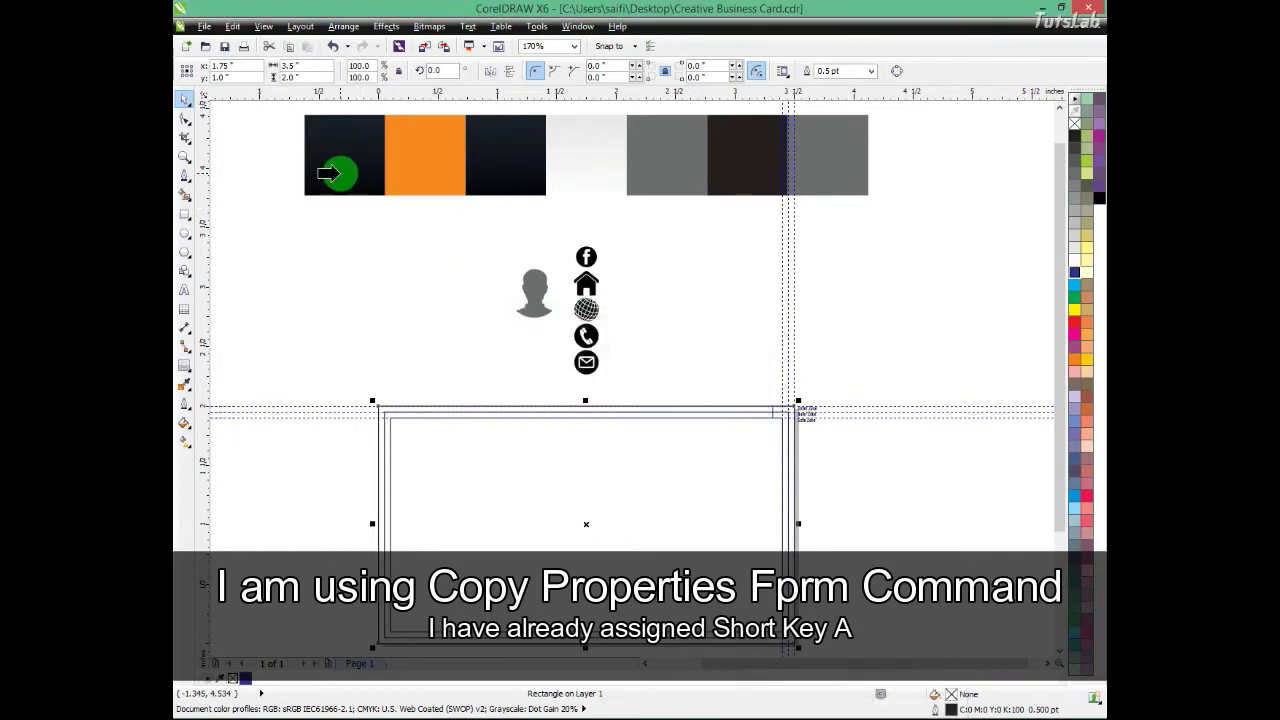
left_click(338, 174)
left_click(421, 293)
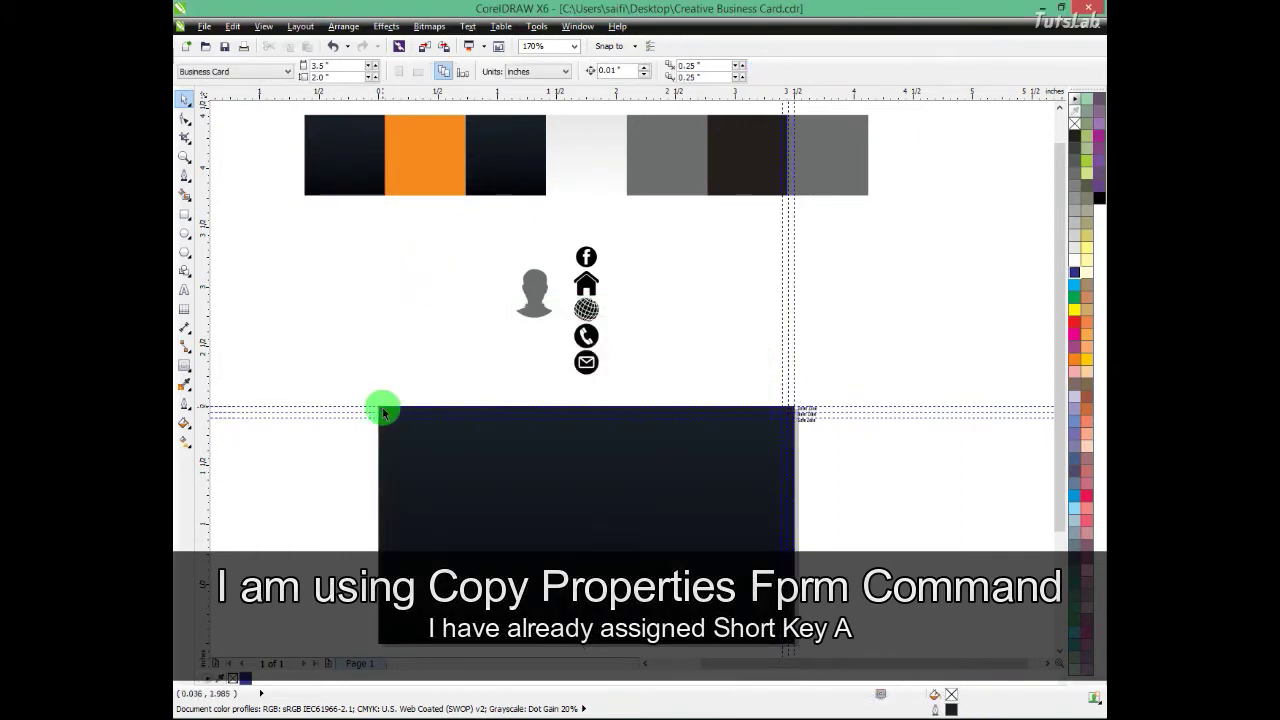
Step: Draw a rectangle spanning the card's full 3.5 inch width and reduce its height to about 1.23 inches
left_click(383, 406)
left_click_drag(832, 375, 331, 666)
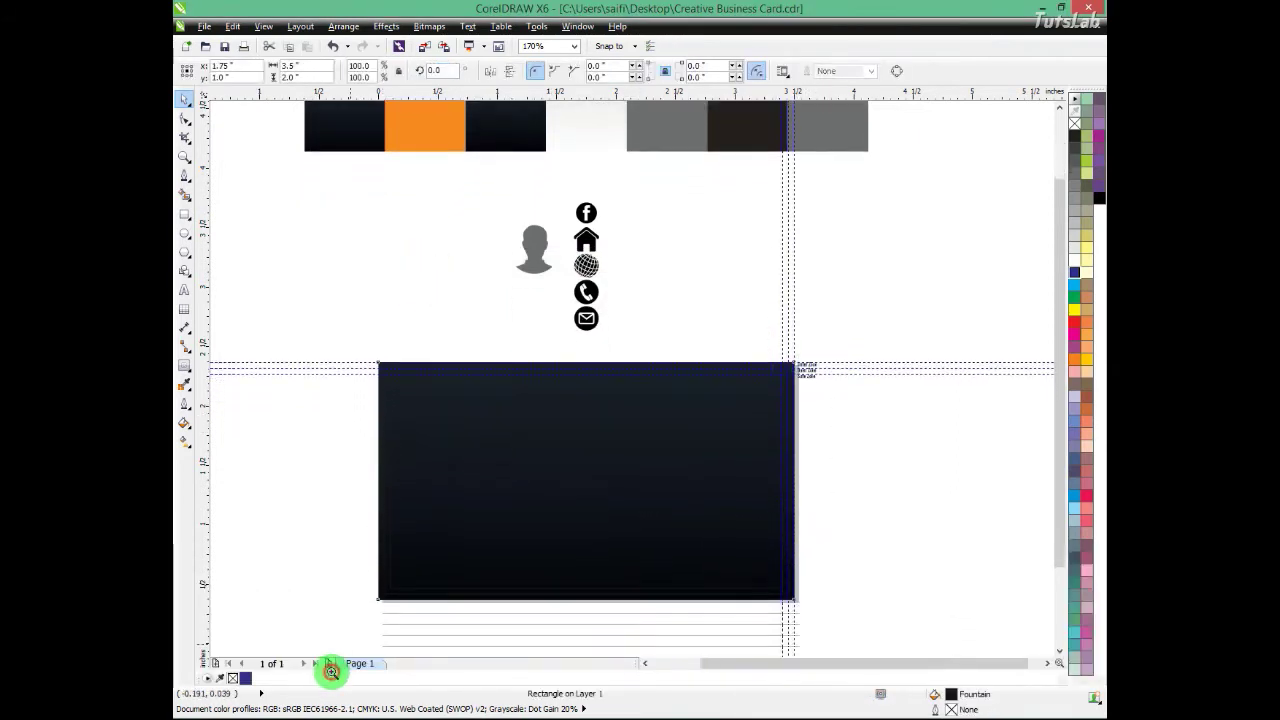
left_click(537, 632)
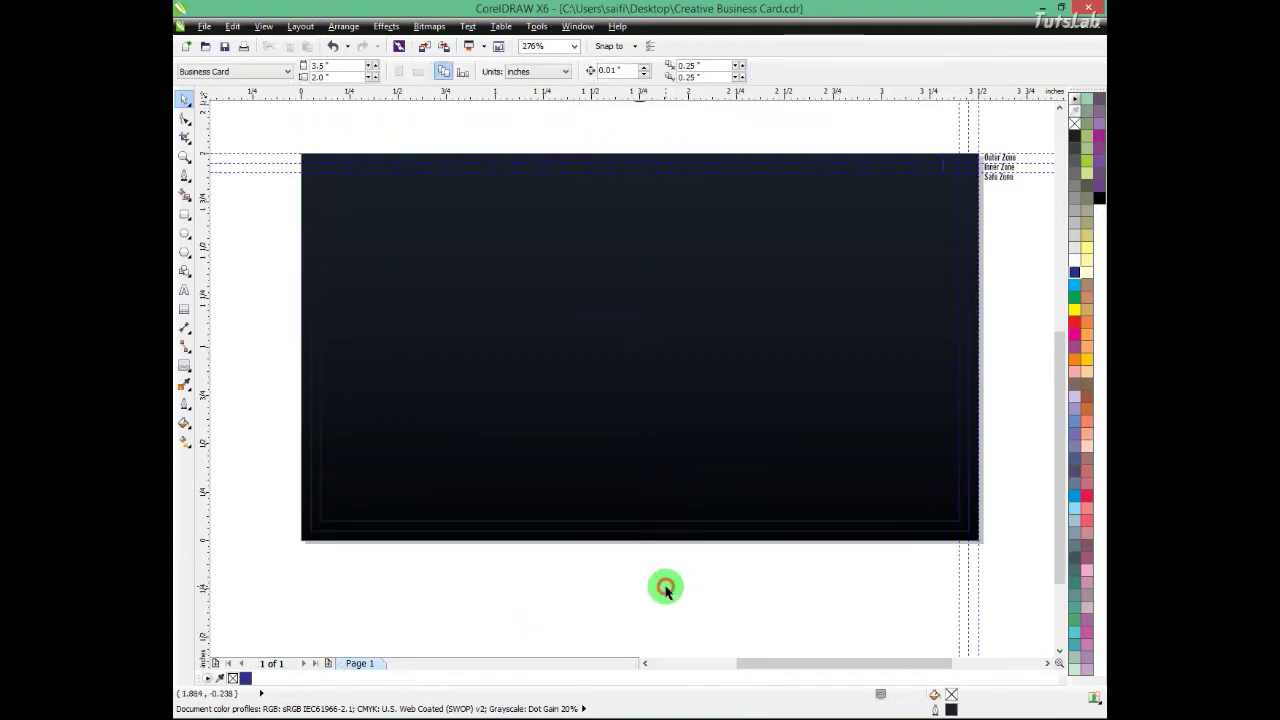
key("F6")
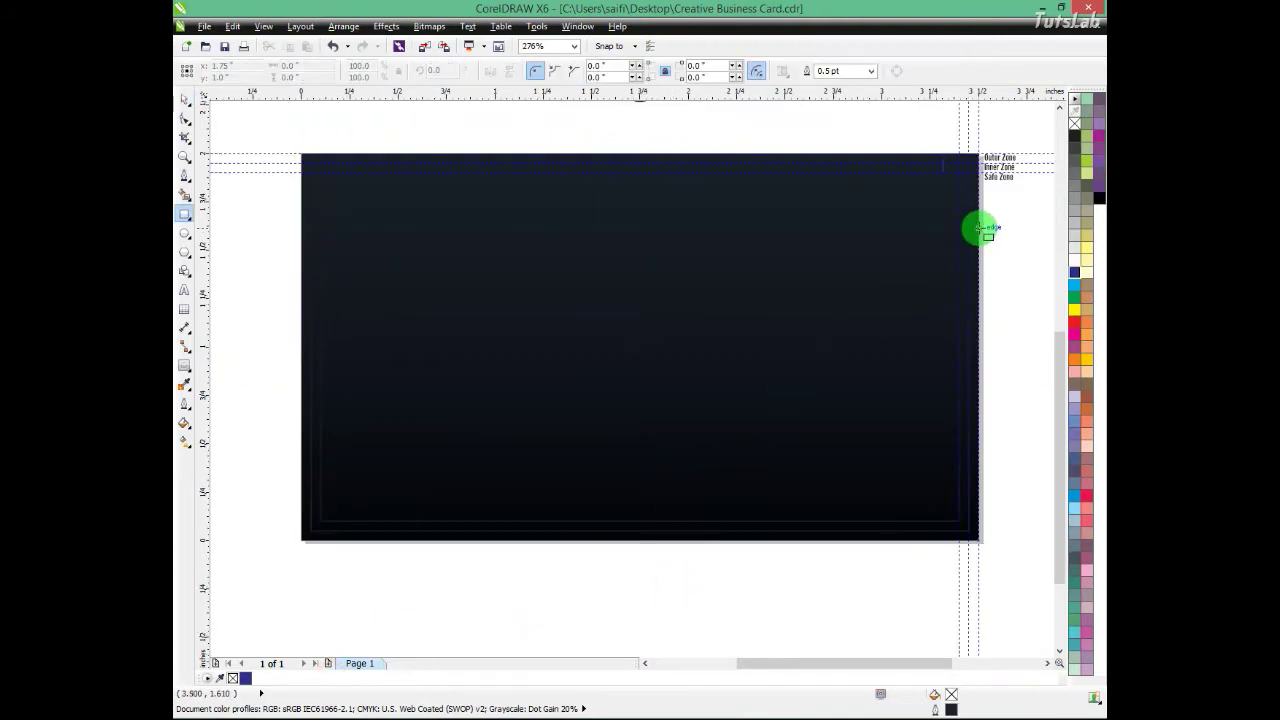
left_click_drag(980, 228, 296, 501)
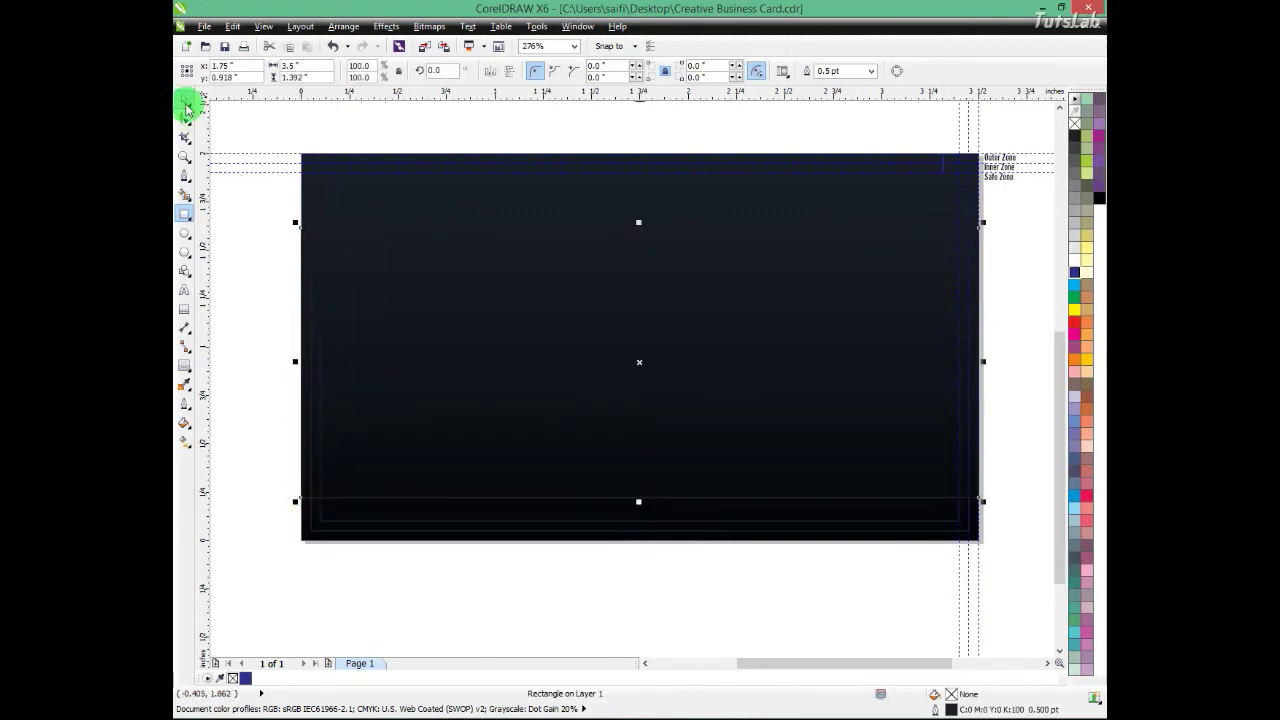
left_click(185, 105)
left_click_drag(639, 502, 637, 469)
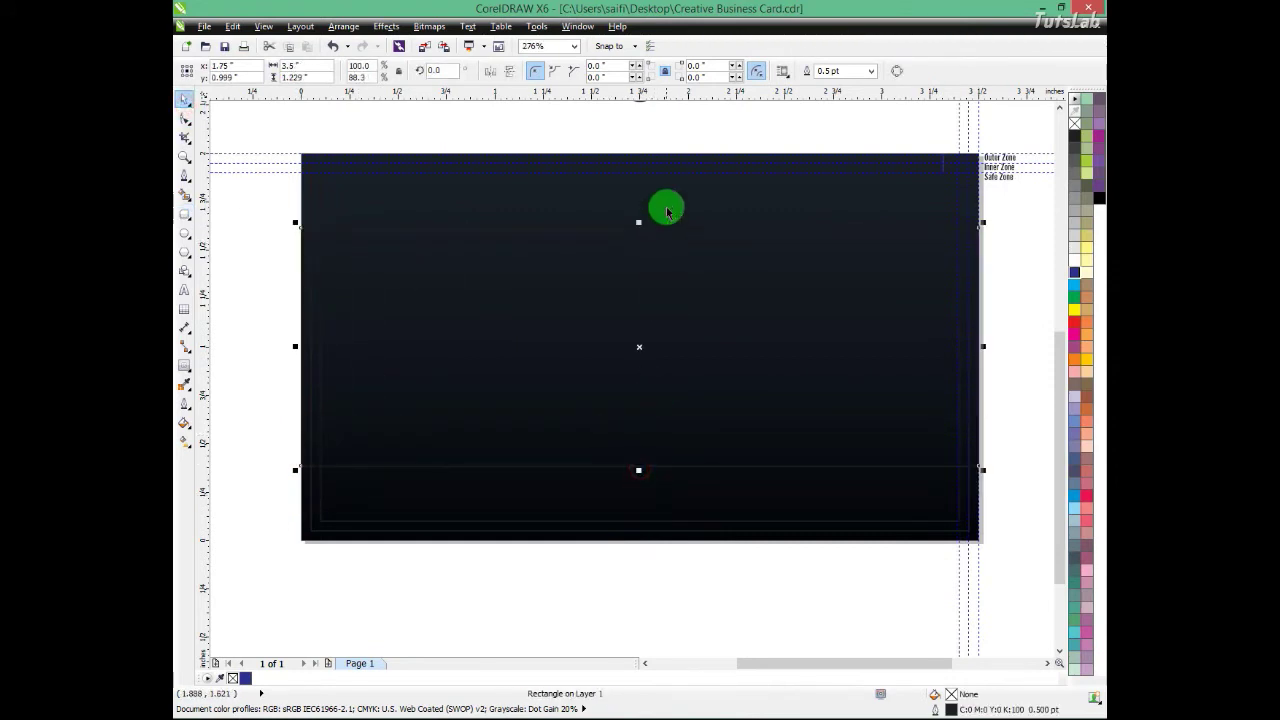
Step: Centre the new horizontal band vertically on the card background
left_click(666, 206, "shift")
key("Escape")
left_click(659, 331)
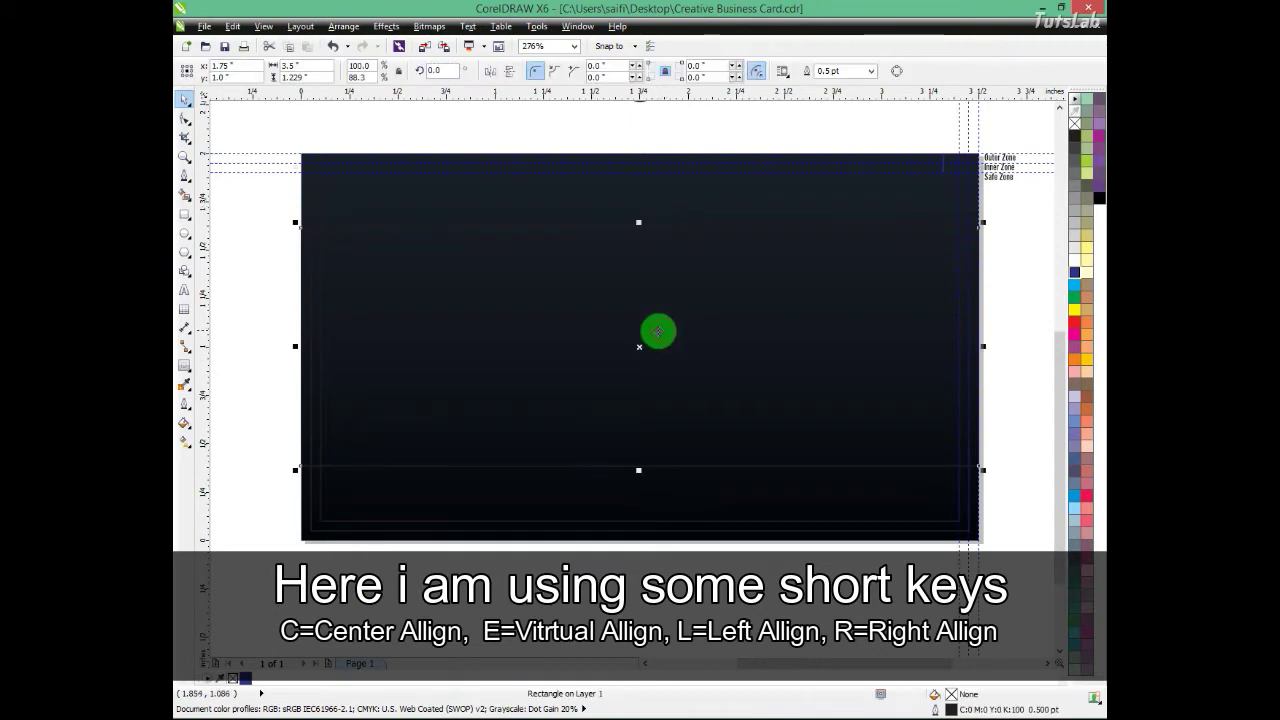
Step: Copy the outline and fill properties from the dark gradient swatch beside the orange one onto the horizontal band
key("F4")
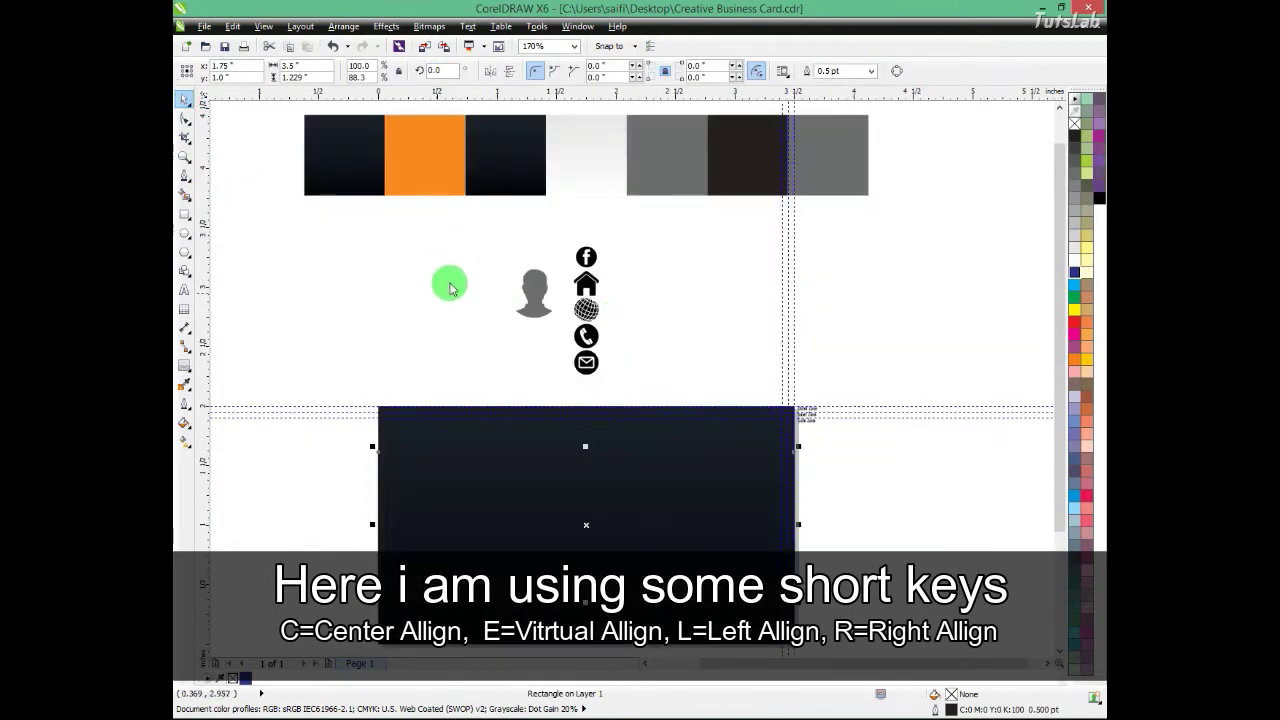
key("ctrl+shift+a")
key("Return")
left_click(494, 188)
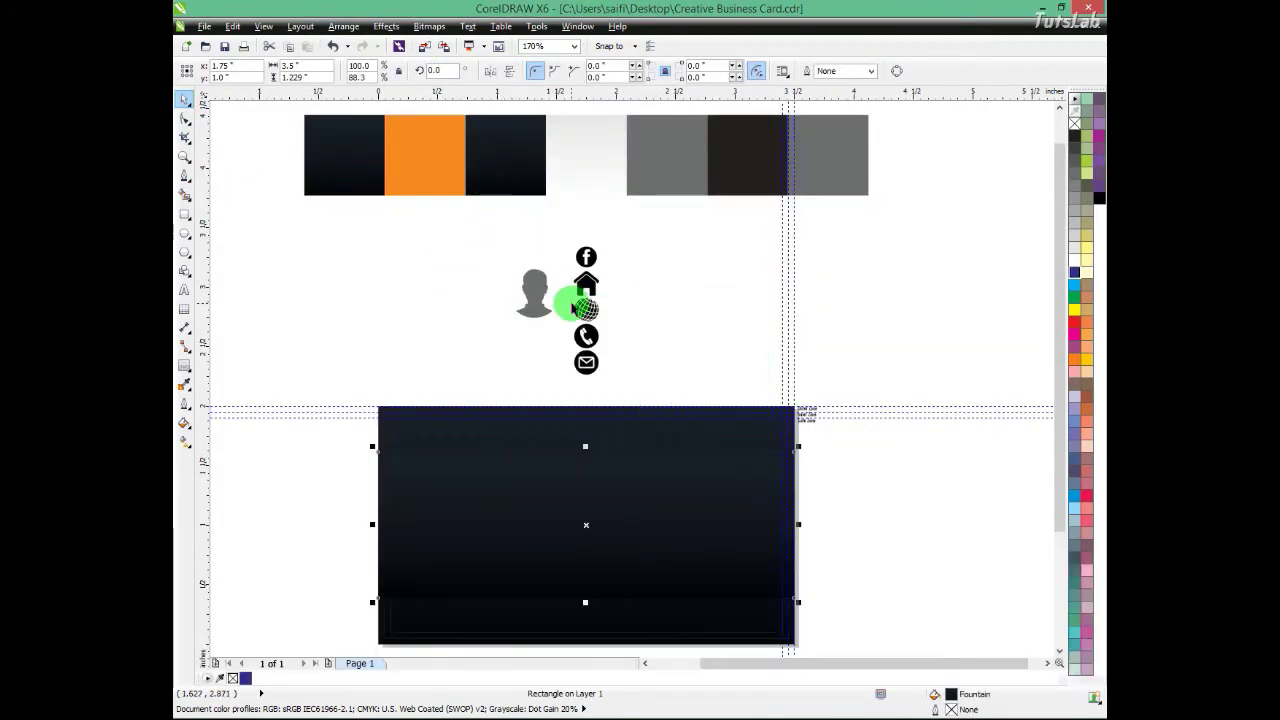
scroll(572, 307, "up", 3)
left_click(662, 361)
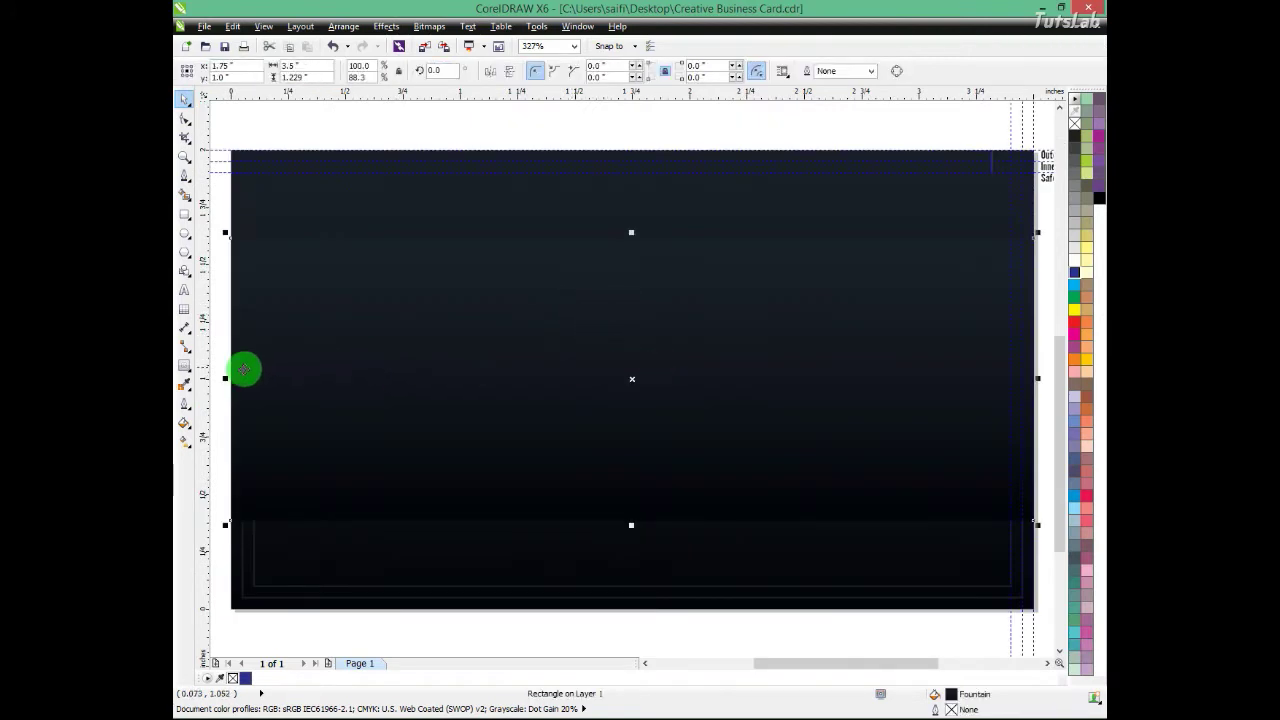
left_click_drag(225, 379, 664, 392)
key("ctrl+z")
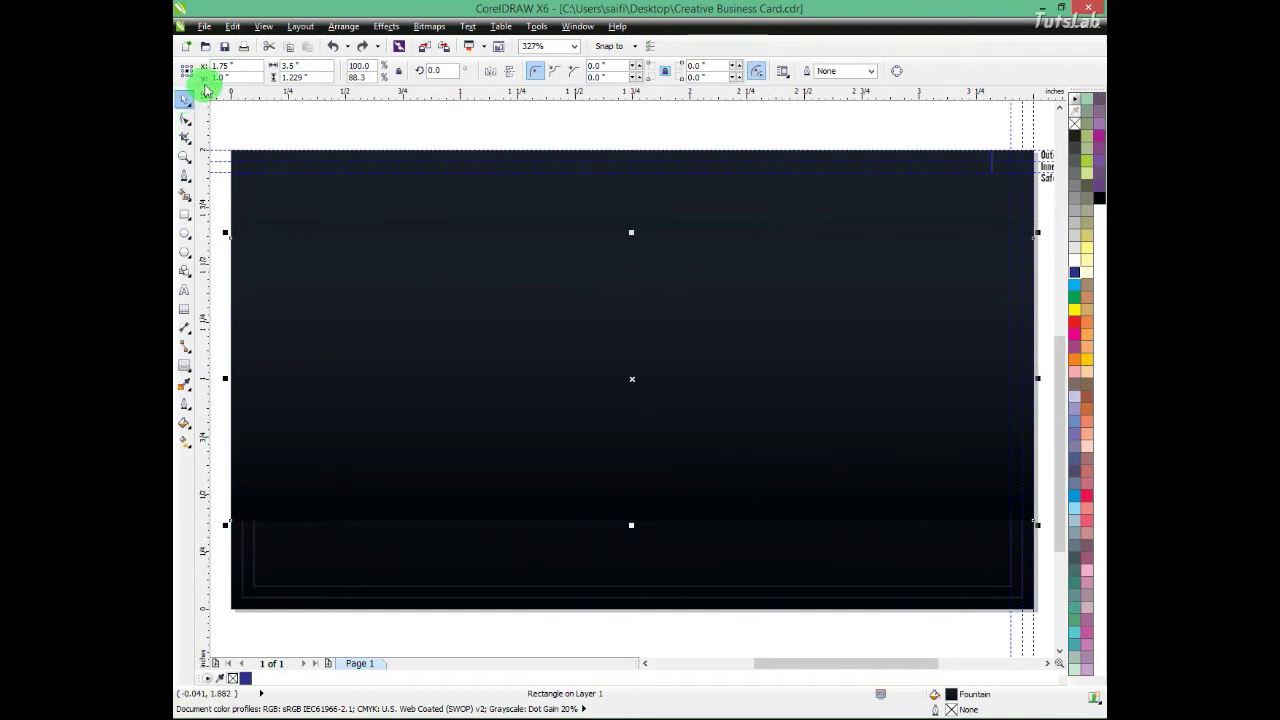
left_click(232, 26)
left_click(289, 43)
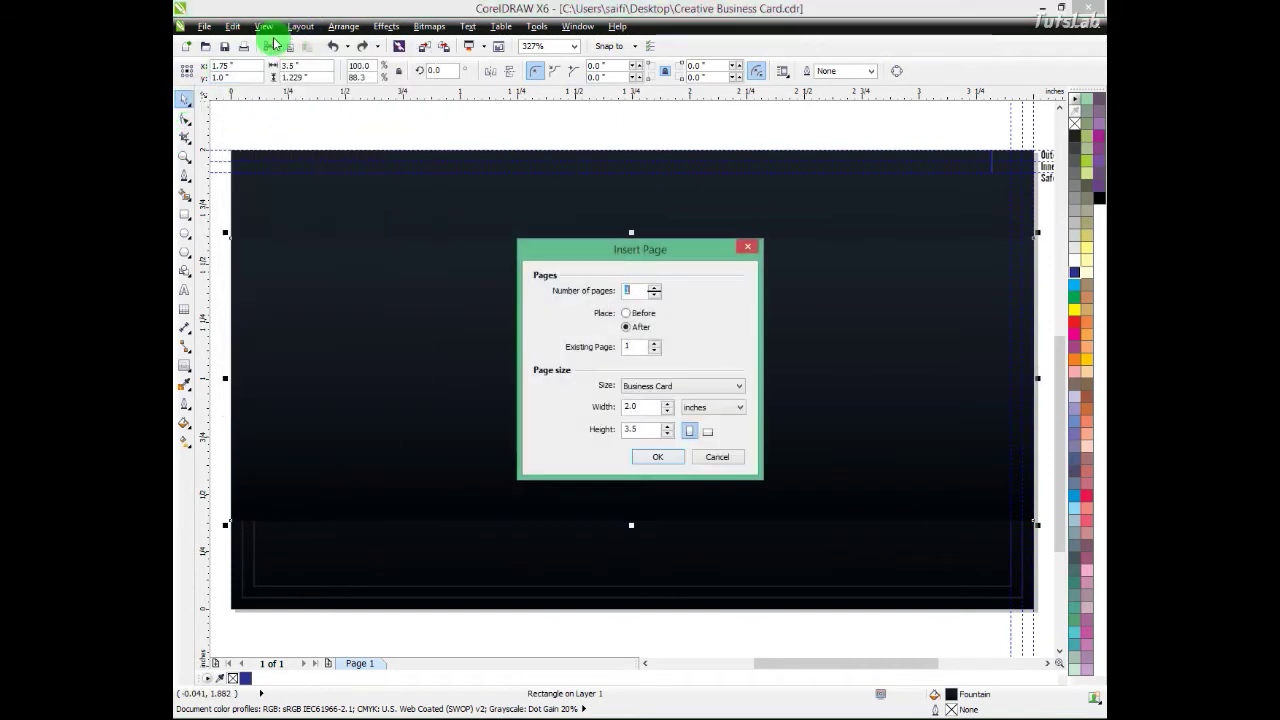
left_click(741, 249)
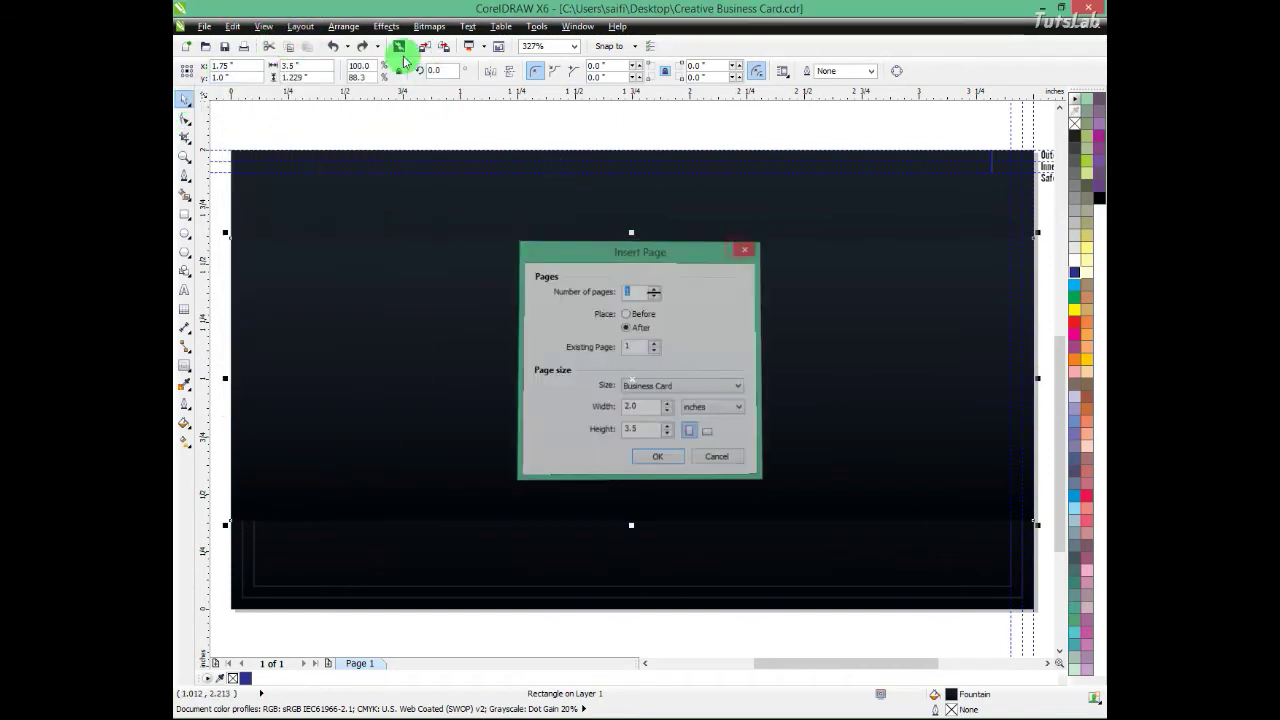
Step: Switch the drawing to a wireframe display and deselect the band
left_click(272, 28)
left_click(286, 44)
left_click(332, 187)
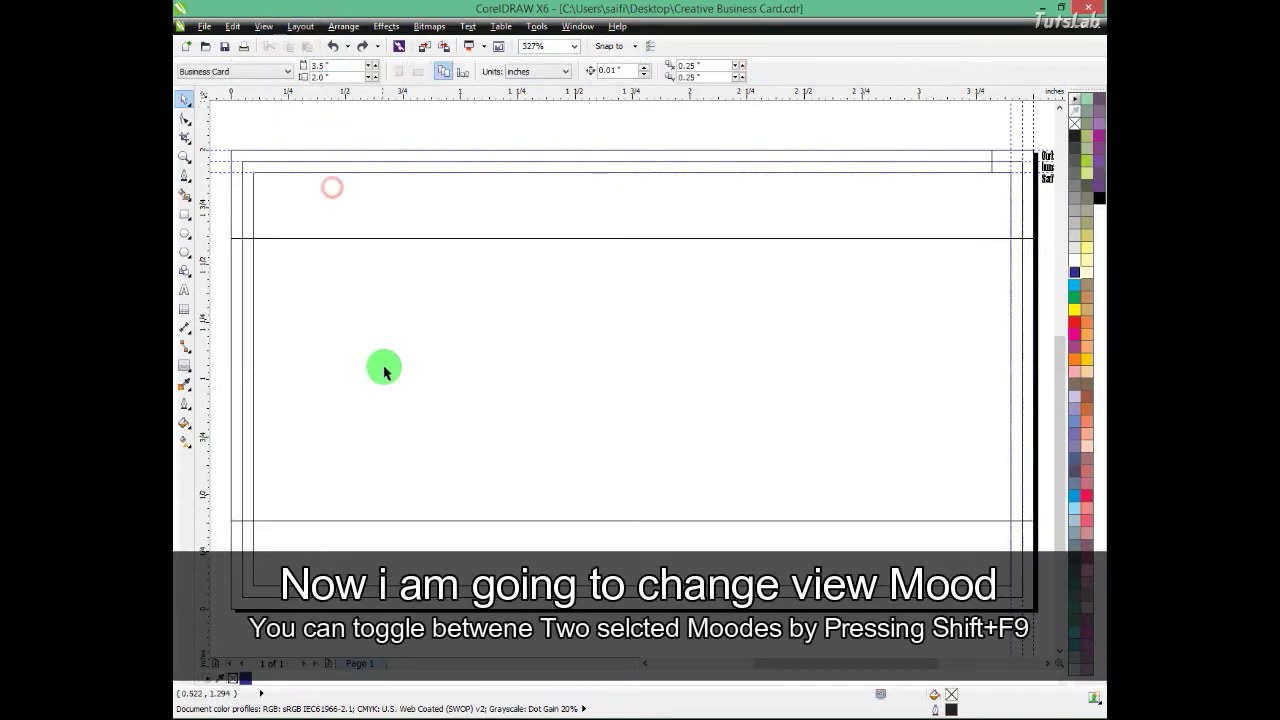
left_click(384, 370)
left_click(387, 131)
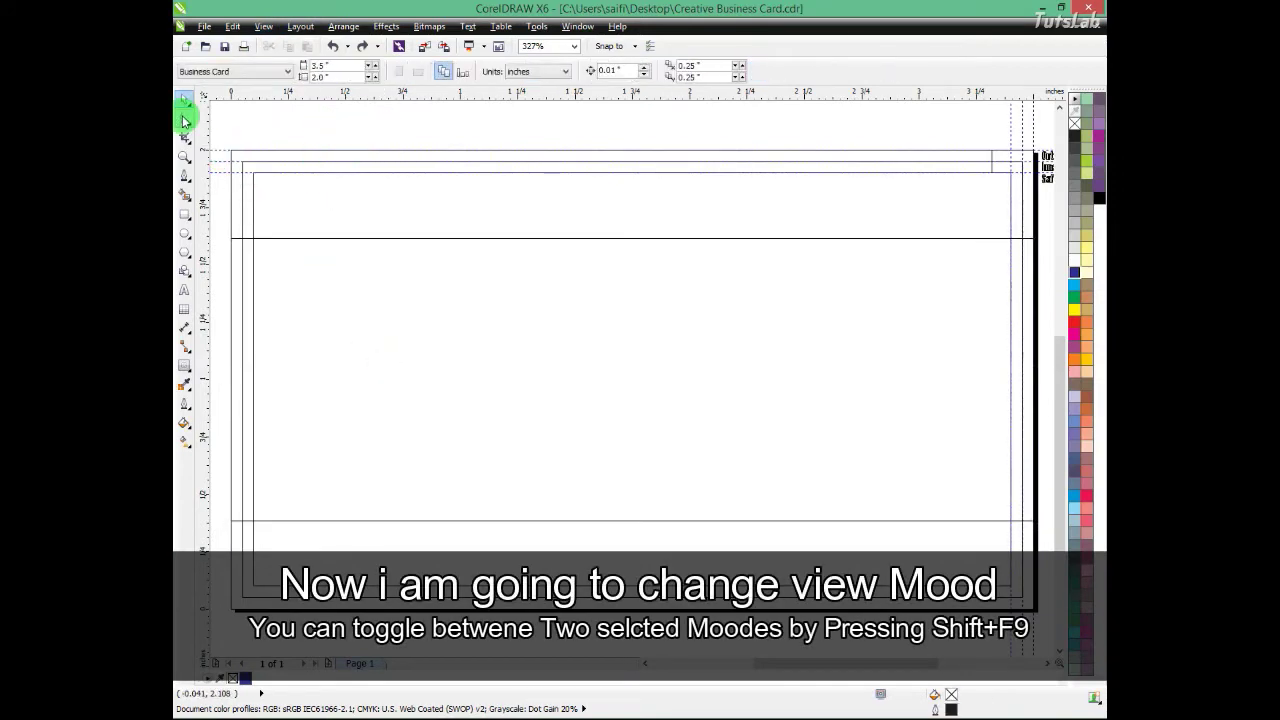
left_click(465, 118)
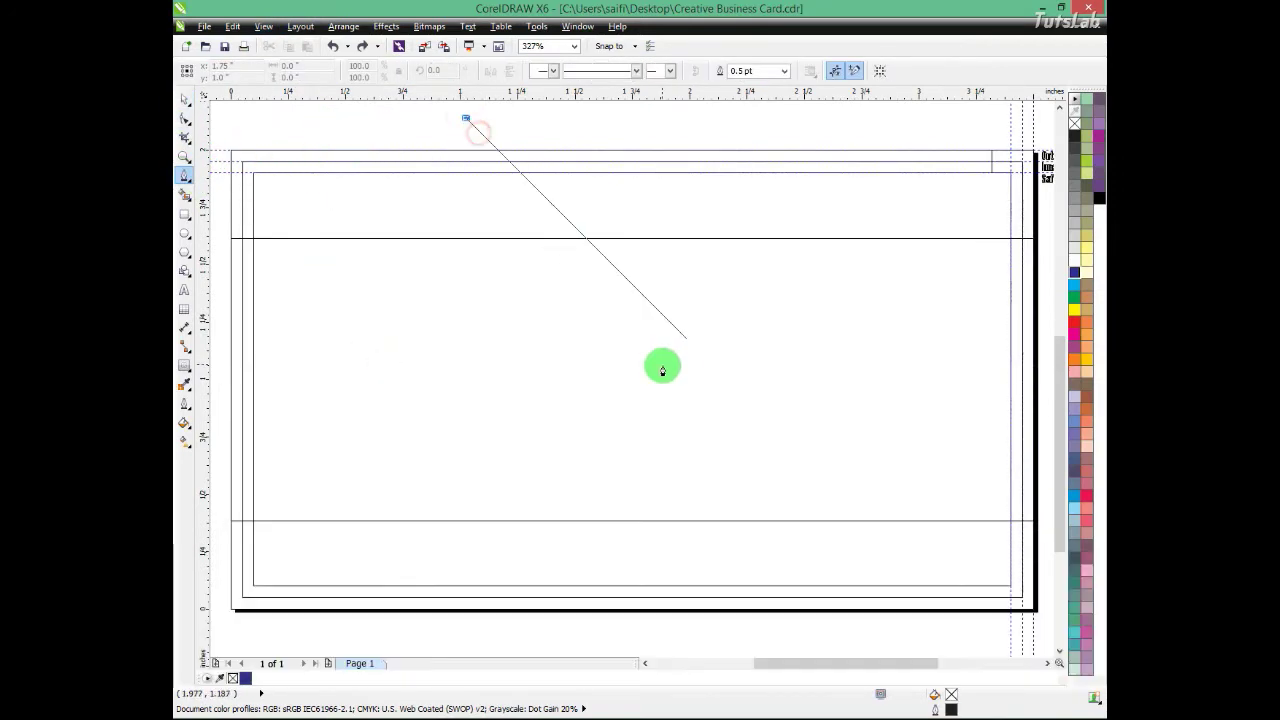
left_click(709, 368)
left_click(711, 366)
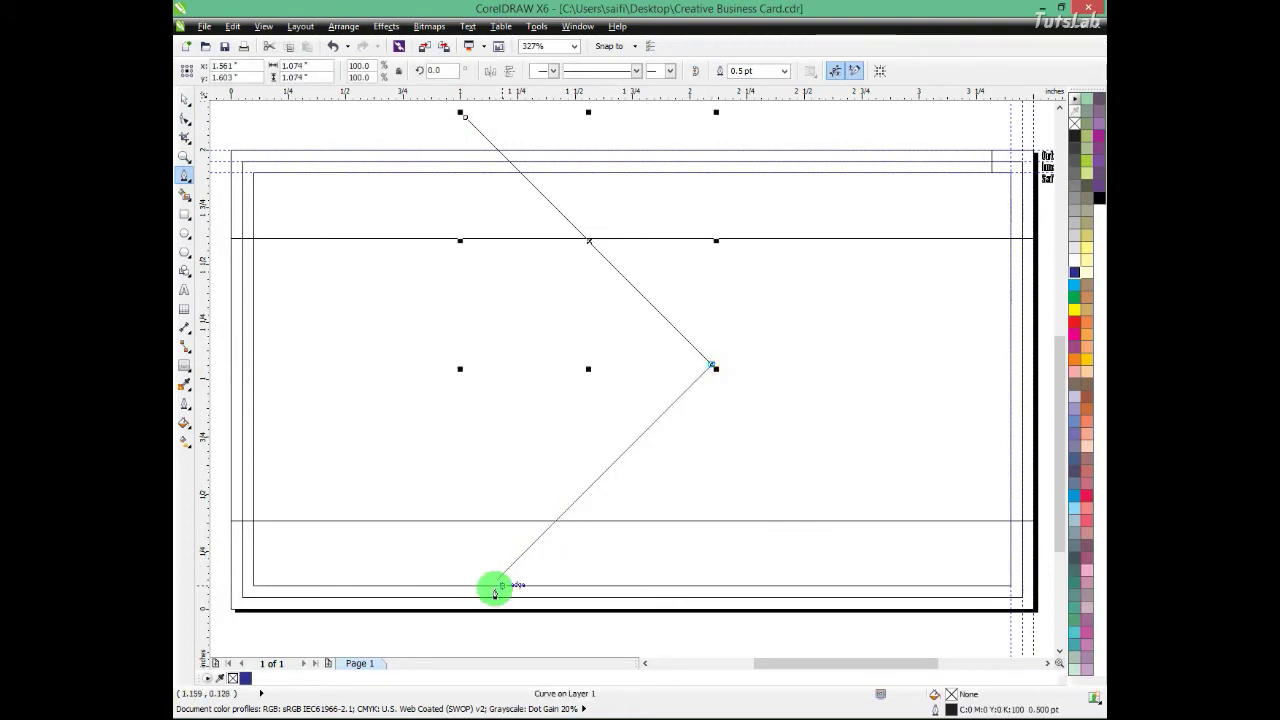
left_click(440, 627)
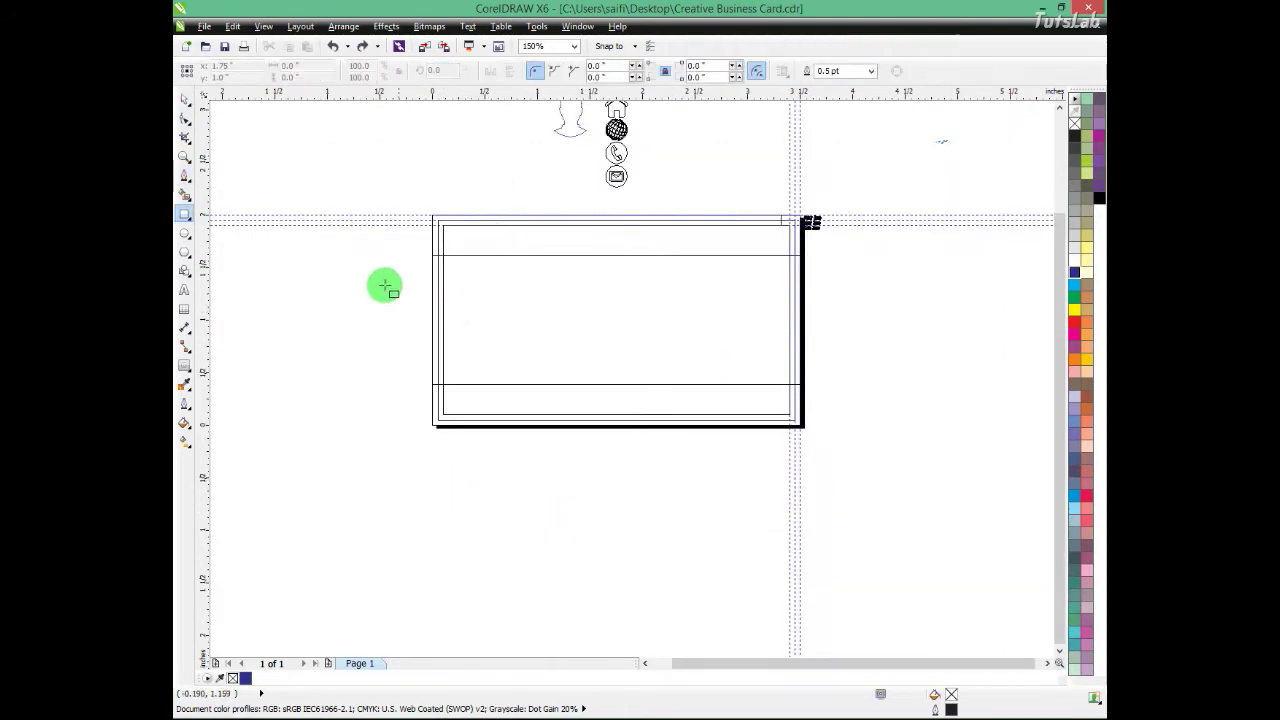
Step: Draw a square about 2.27 inches wide over the card's left part and rotate it 45 degrees
left_click_drag(368, 260, 607, 497)
left_click(184, 100)
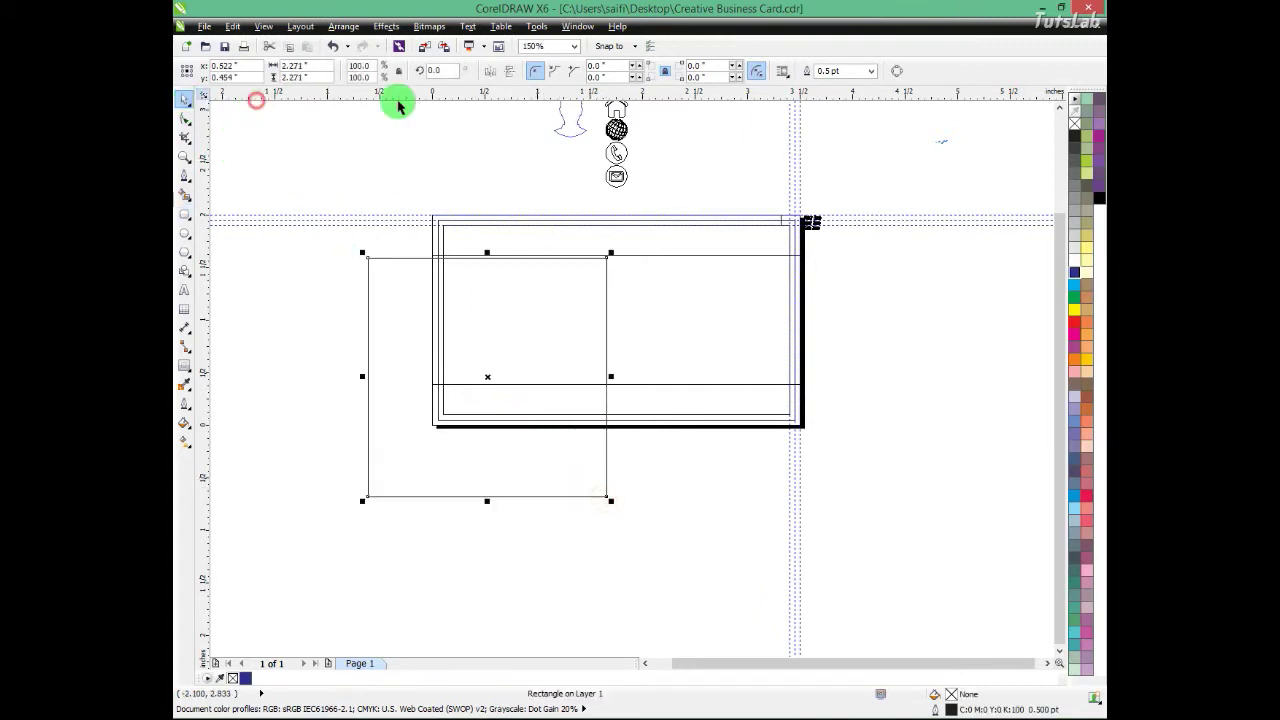
type("45")
key("Return")
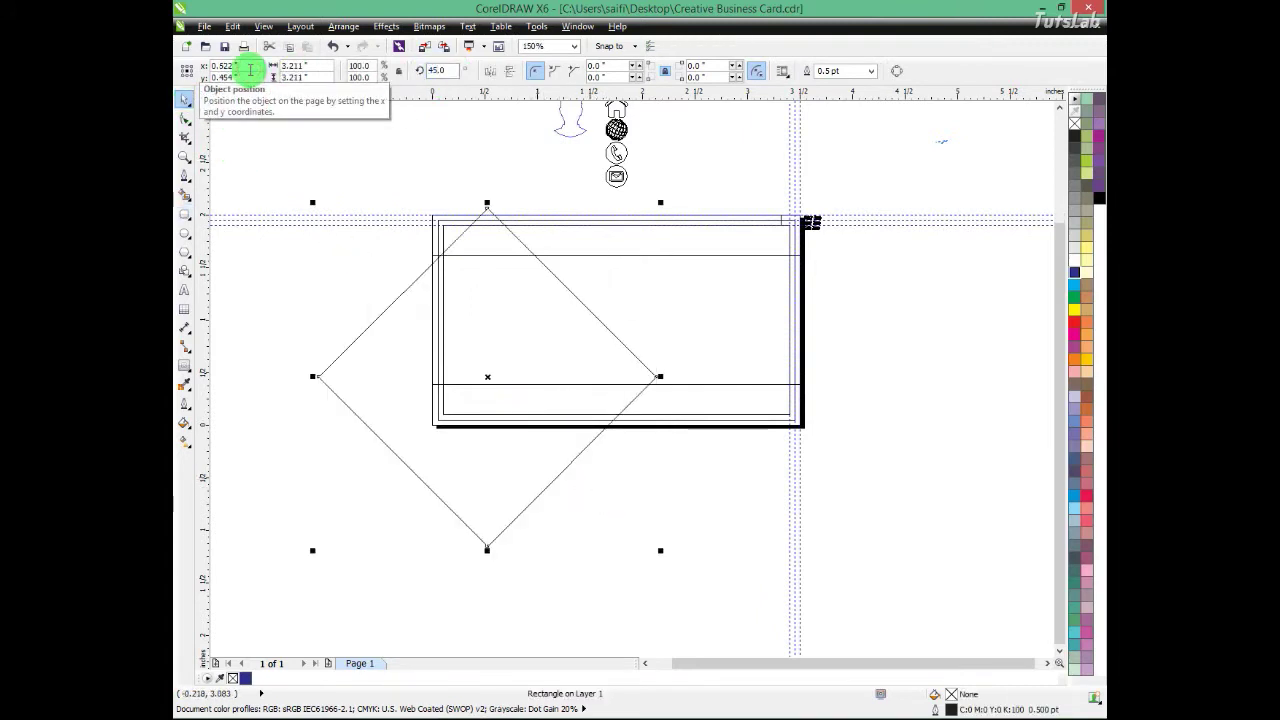
Step: Centre the diamond vertically on the horizontal band and move it about 0.4 inches to the right
left_click(693, 331, "shift")
key("e")
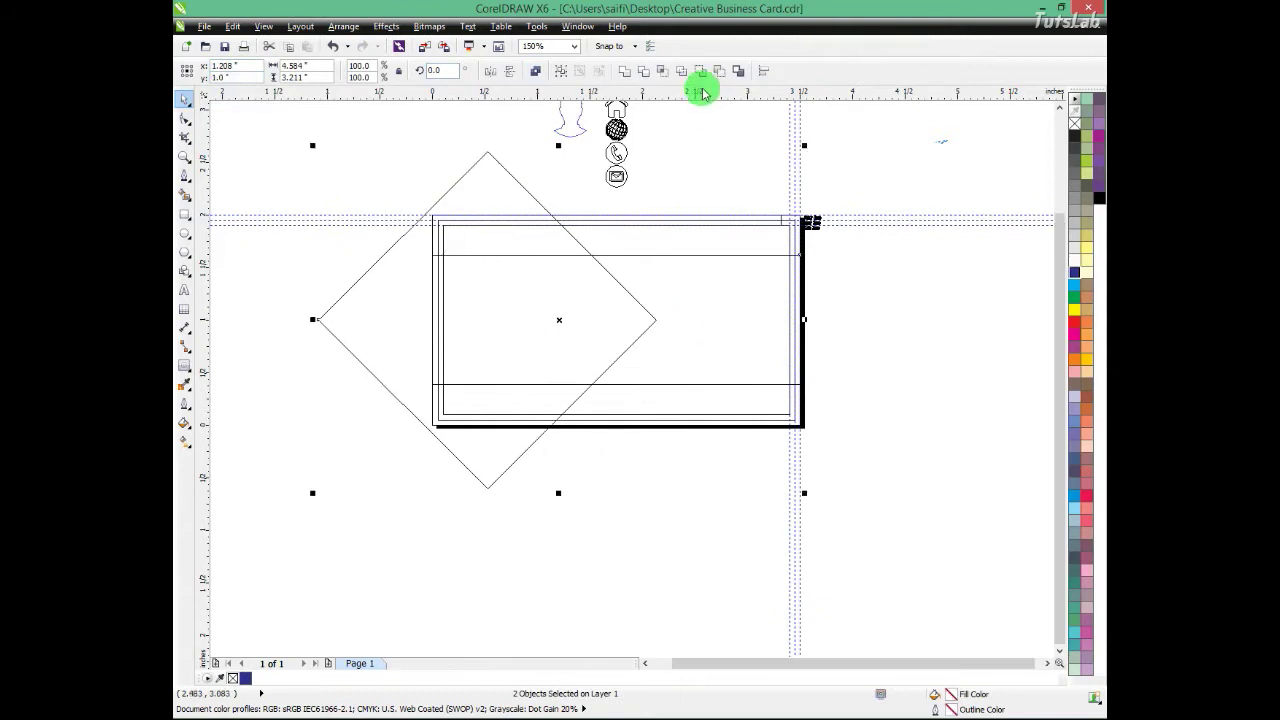
left_click(491, 186)
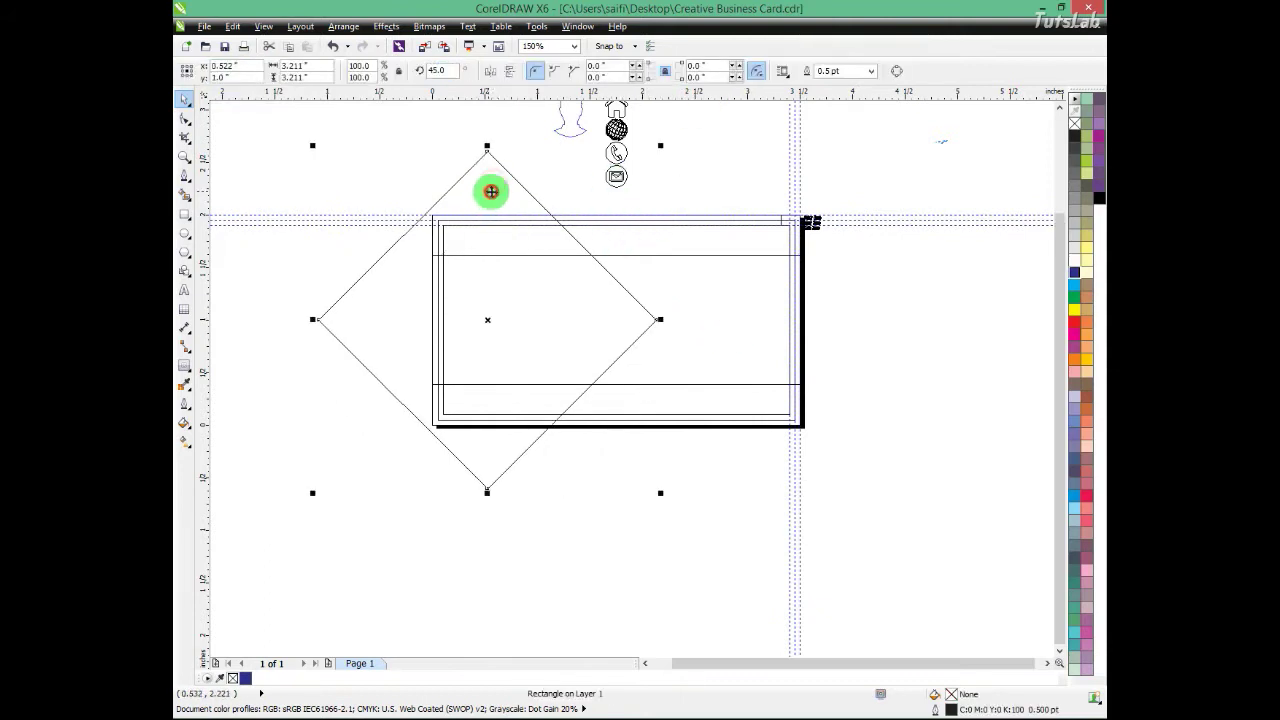
left_click_drag(491, 191, 531, 192)
Step: Cut the diamond out of the horizontal band with Back Minus Front, leaving the notched part on the card's right
left_click(734, 286, "shift")
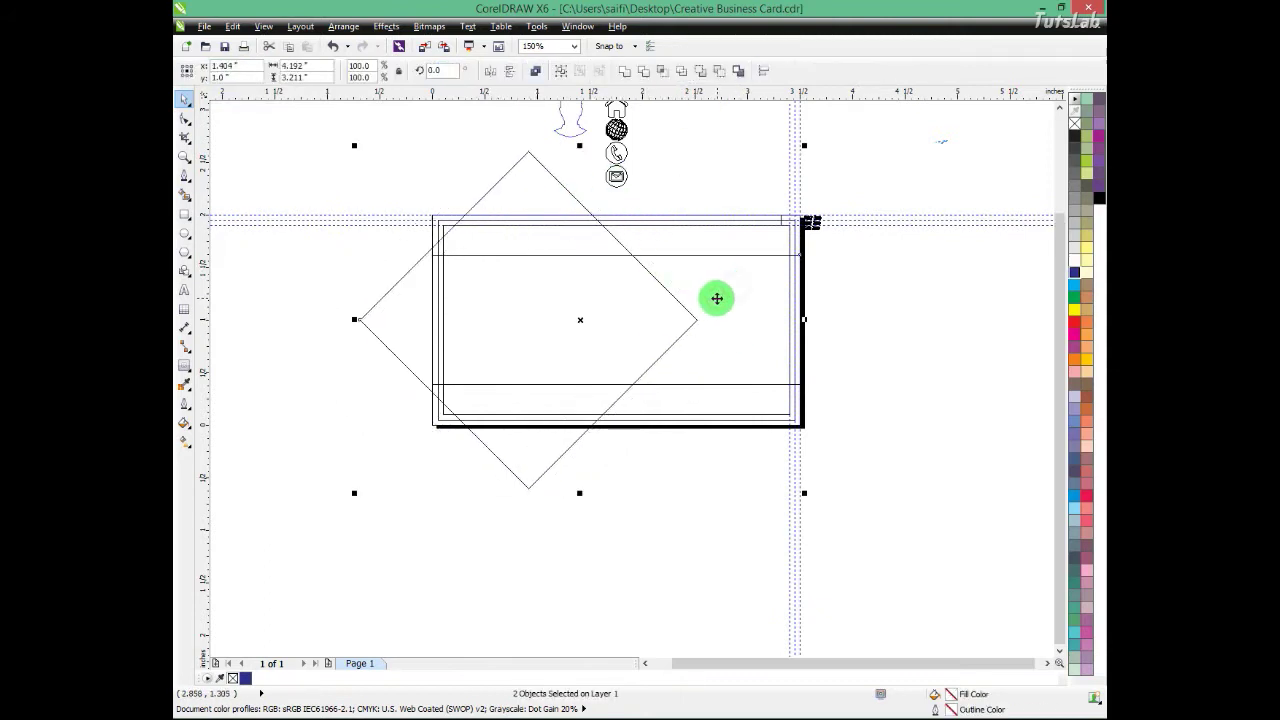
left_click(717, 73)
left_click(727, 306)
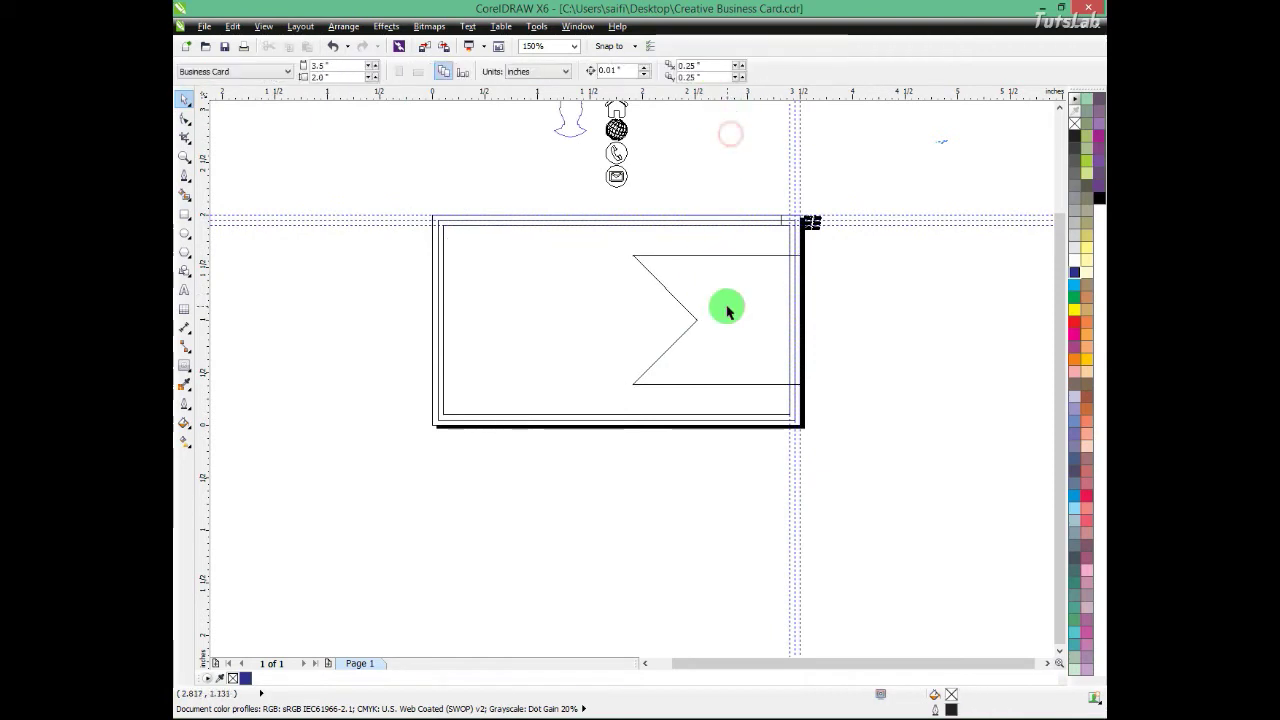
Step: Place a copy of the notched band about 0.44 inches to the left of the original
key("F2")
left_click_drag(870, 228, 471, 451)
left_click(729, 357)
left_click_drag(770, 363, 673, 367)
right_click(673, 367)
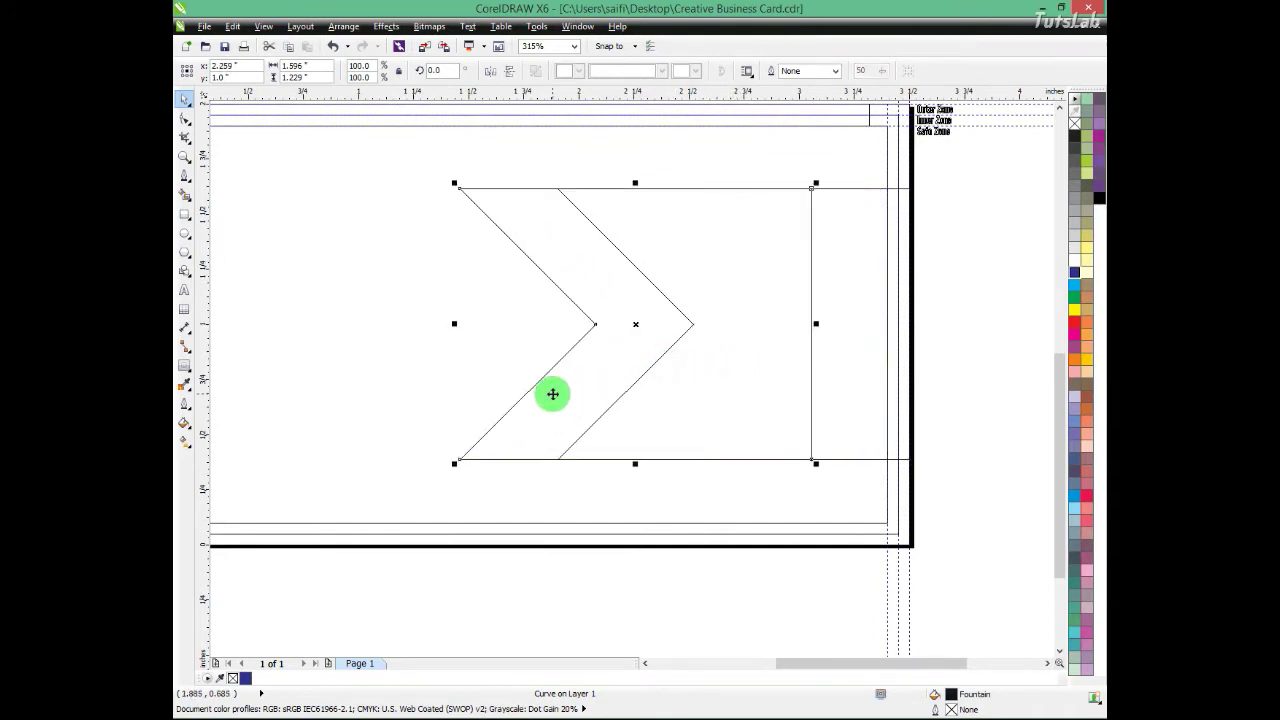
Step: Duplicate the copied band about 0.14 inches to the right and subtract the duplicate with Back Minus Front to form a thin chevron
left_click_drag(552, 393, 583, 393)
right_click(583, 393)
left_click(585, 313, "shift")
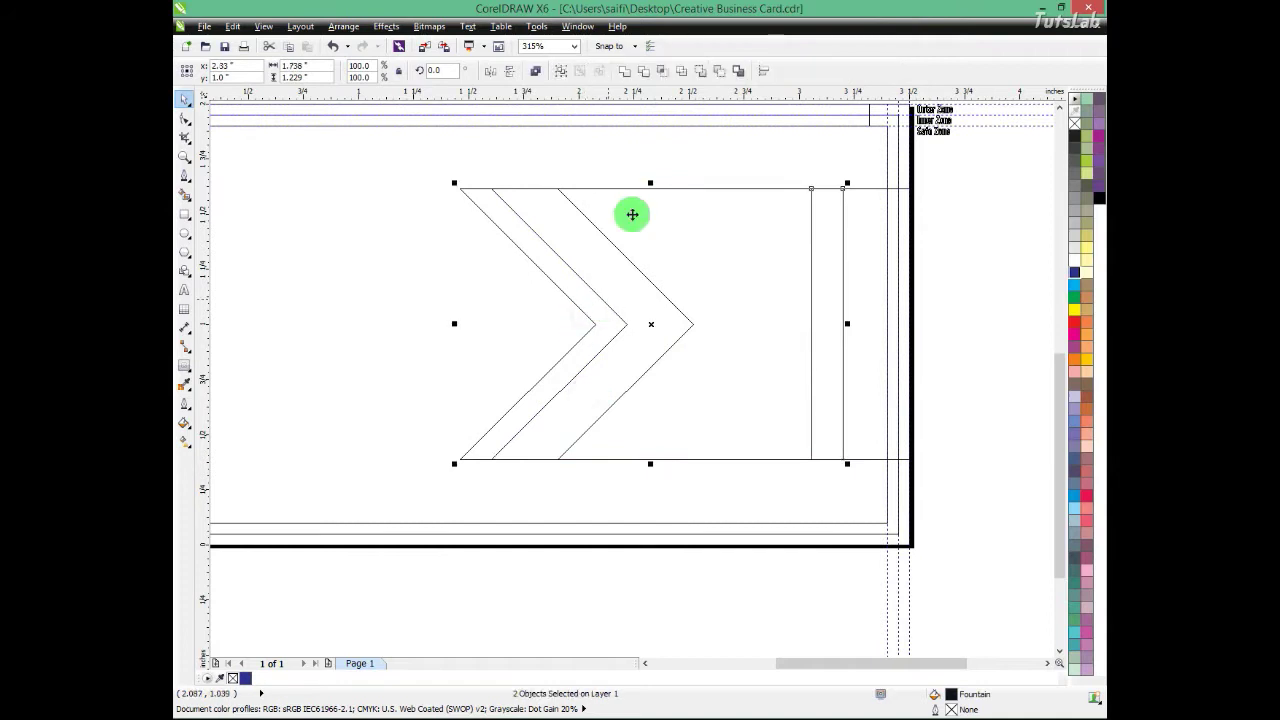
left_click(721, 72)
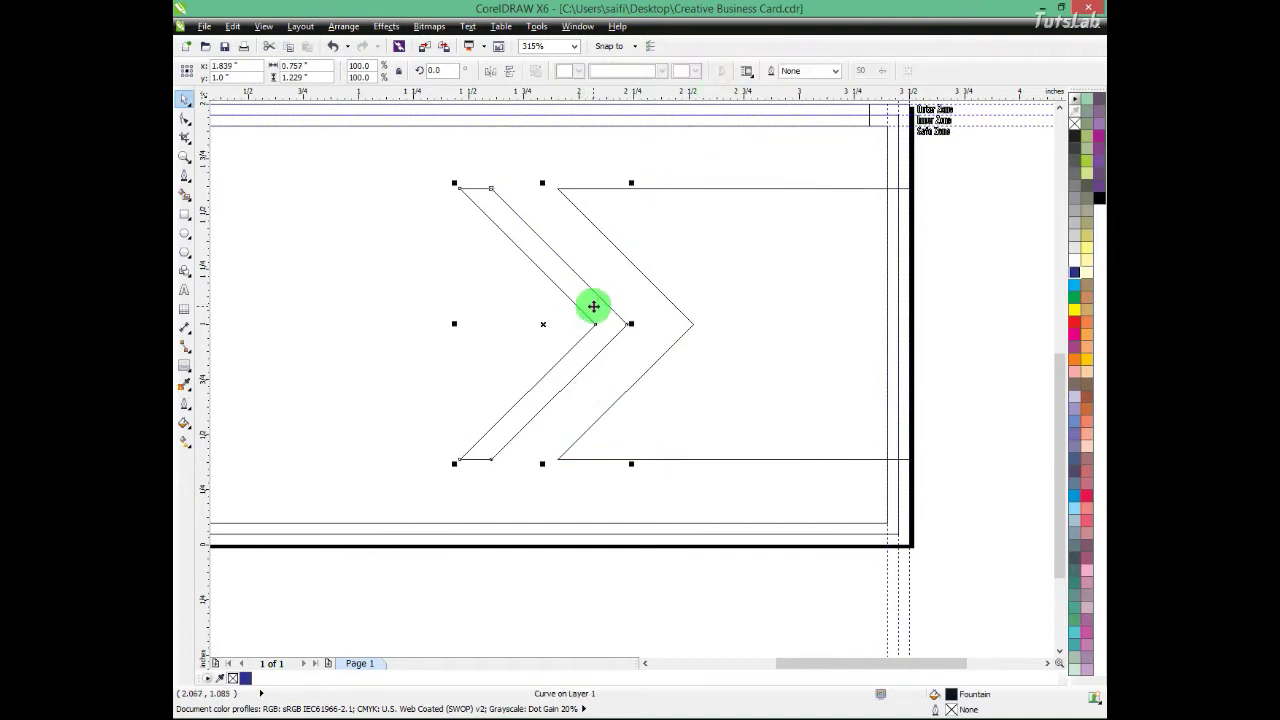
Step: Move the thin chevron about 0.2 inches to the right, closer to the notched band's point
left_click_drag(593, 306, 638, 307)
scroll(786, 294, "down", 1)
key("F2")
left_click_drag(914, 204, 356, 460)
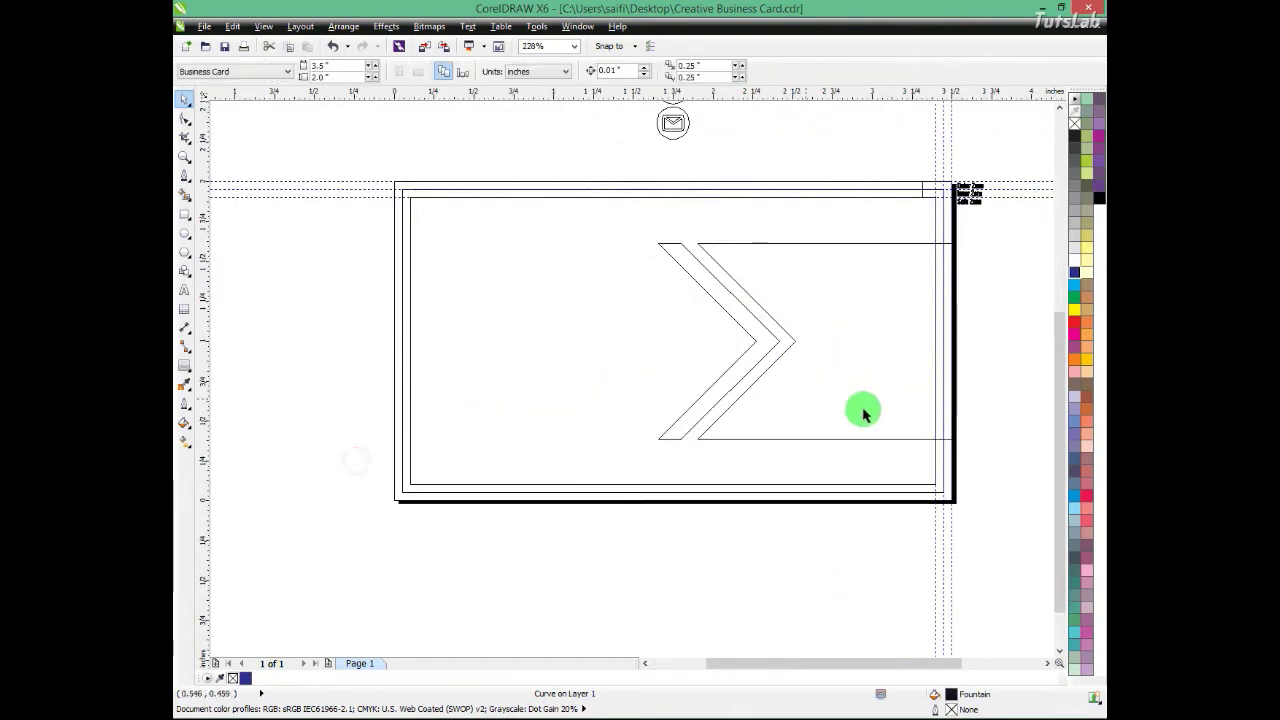
Step: Place a copy of the notched band on the card's left, mirror it horizontally and align it with the card's left edge
left_click_drag(880, 414, 613, 408)
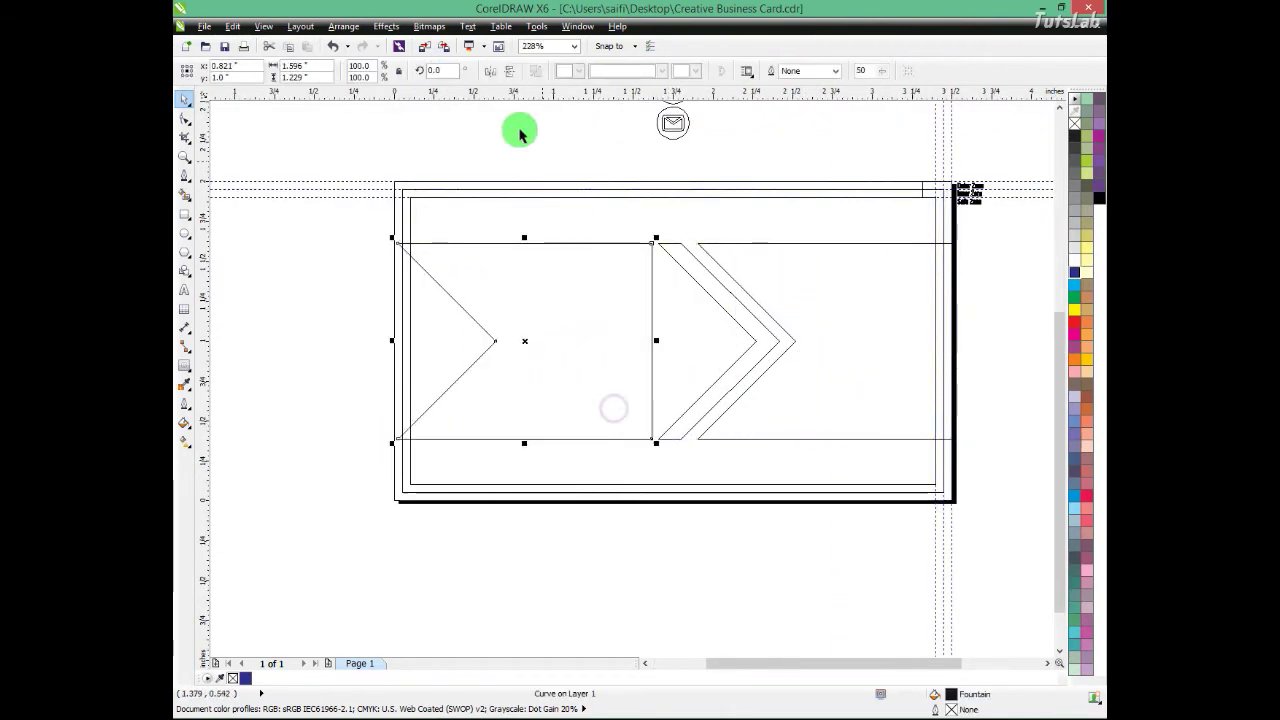
left_click(490, 70)
left_click(394, 469, "shift")
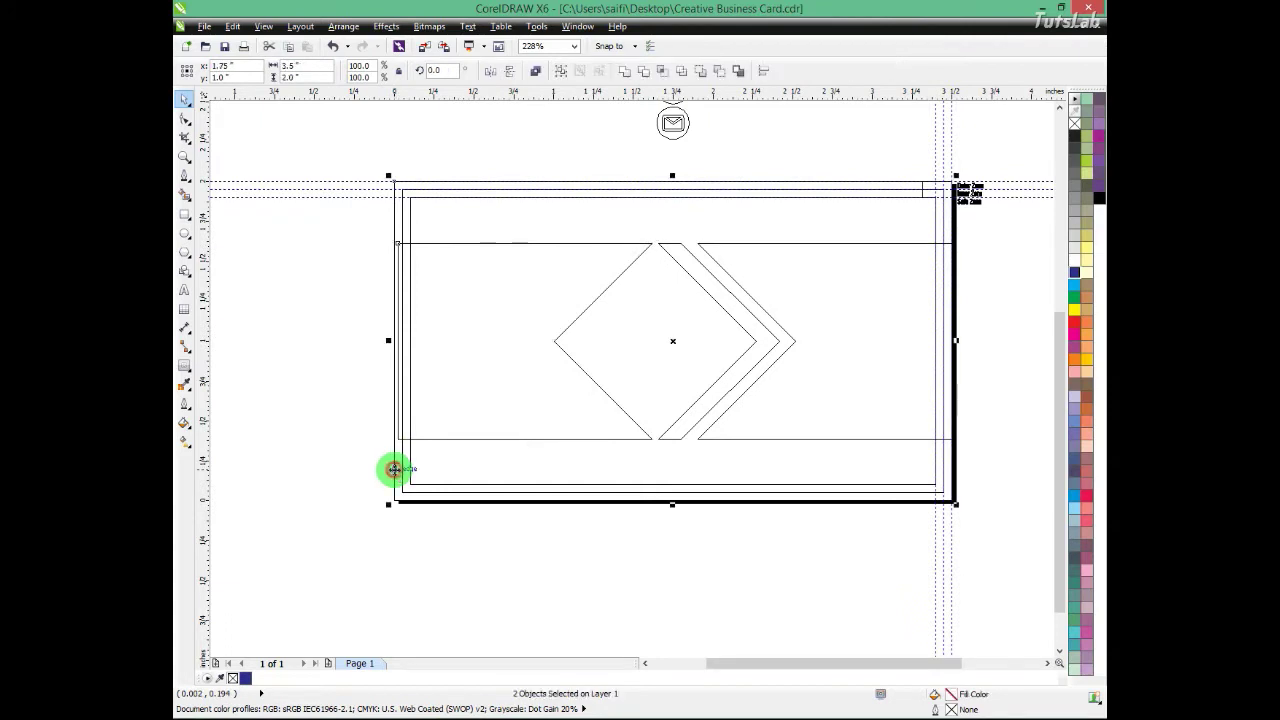
key("l")
Step: Stretch the notched end of the left-hand band to the right so that the band is about 2.88 inches wide
left_click(523, 559)
double_click(554, 379)
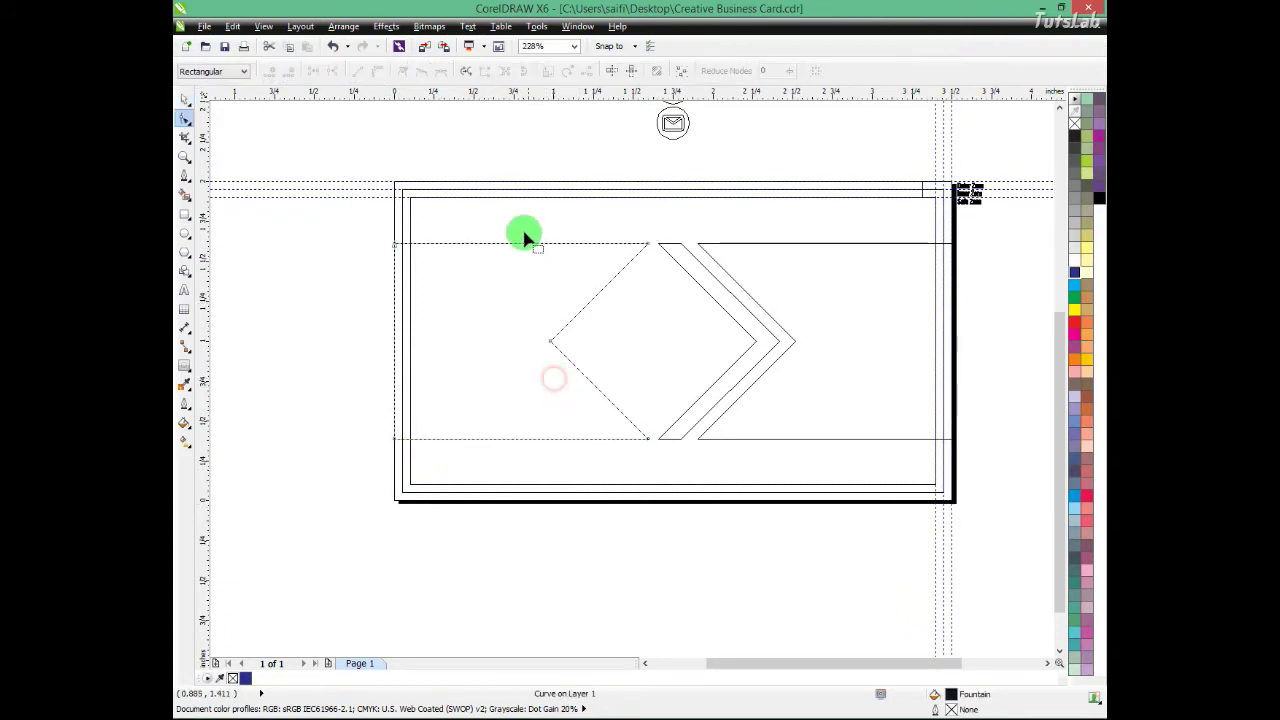
left_click_drag(524, 216, 724, 490)
left_click_drag(648, 440, 852, 438)
left_click(184, 99)
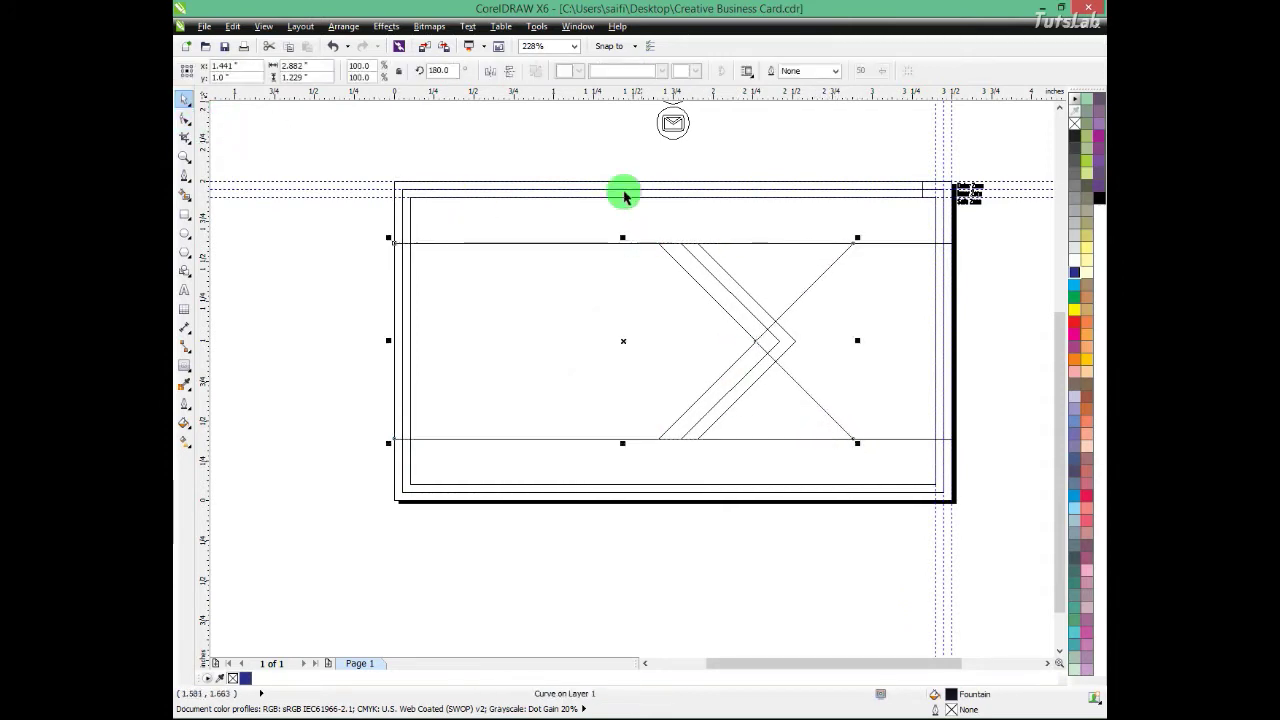
Step: Group the thin chevron with the right-hand band, enlarge the group to about 108.4% and centre it vertically on the card
left_click_drag(593, 165, 959, 467)
left_click_drag(891, 165, 622, 458)
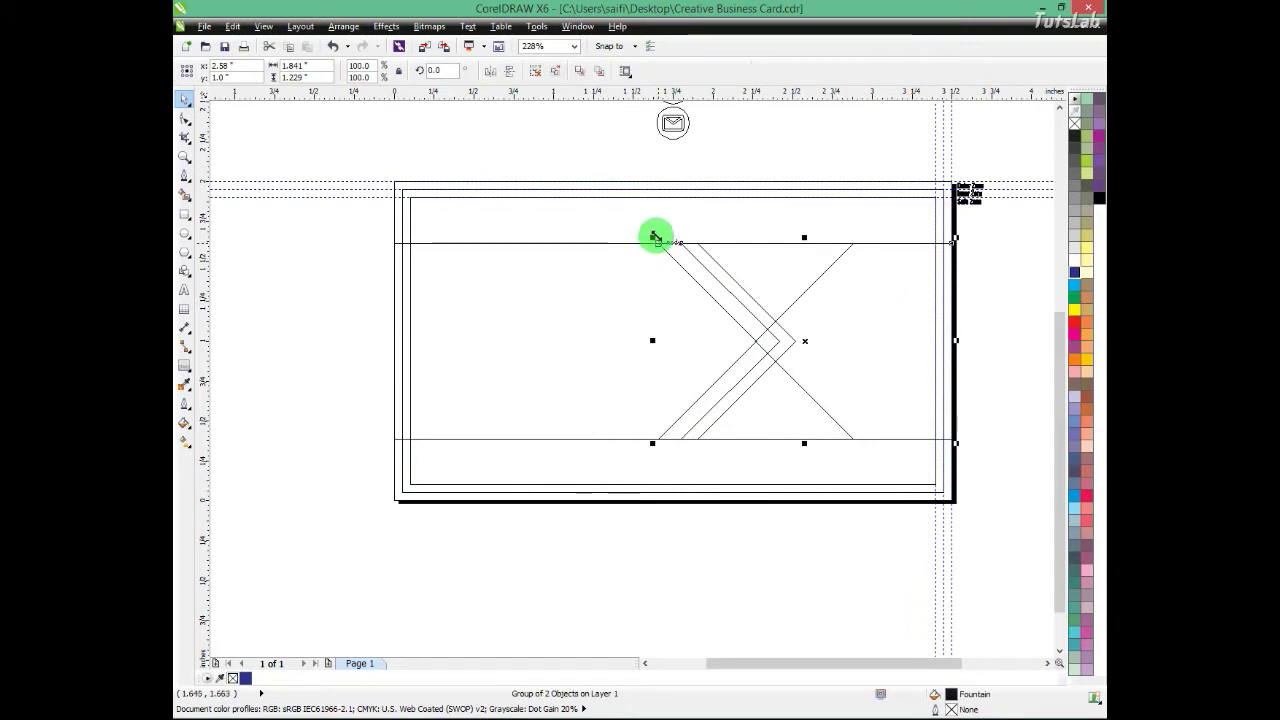
left_click_drag(655, 237, 627, 220)
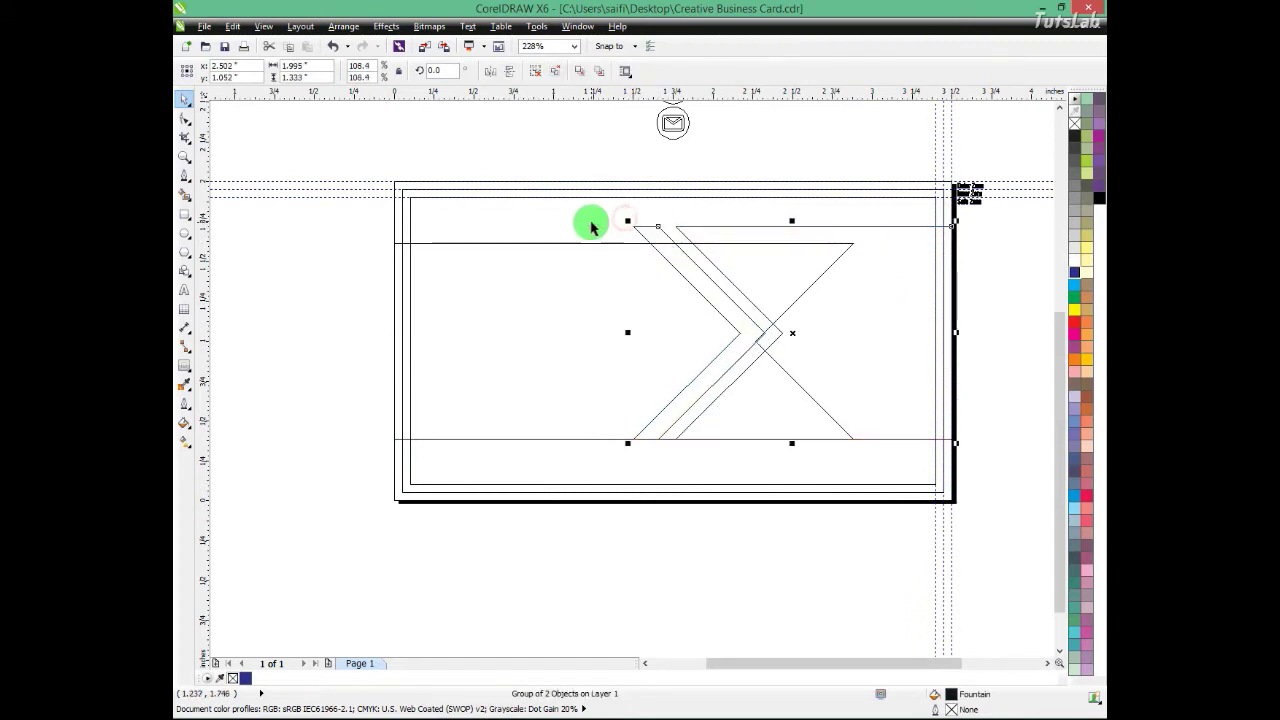
left_click(591, 222, "shift")
key("e")
left_click(591, 222, "shift")
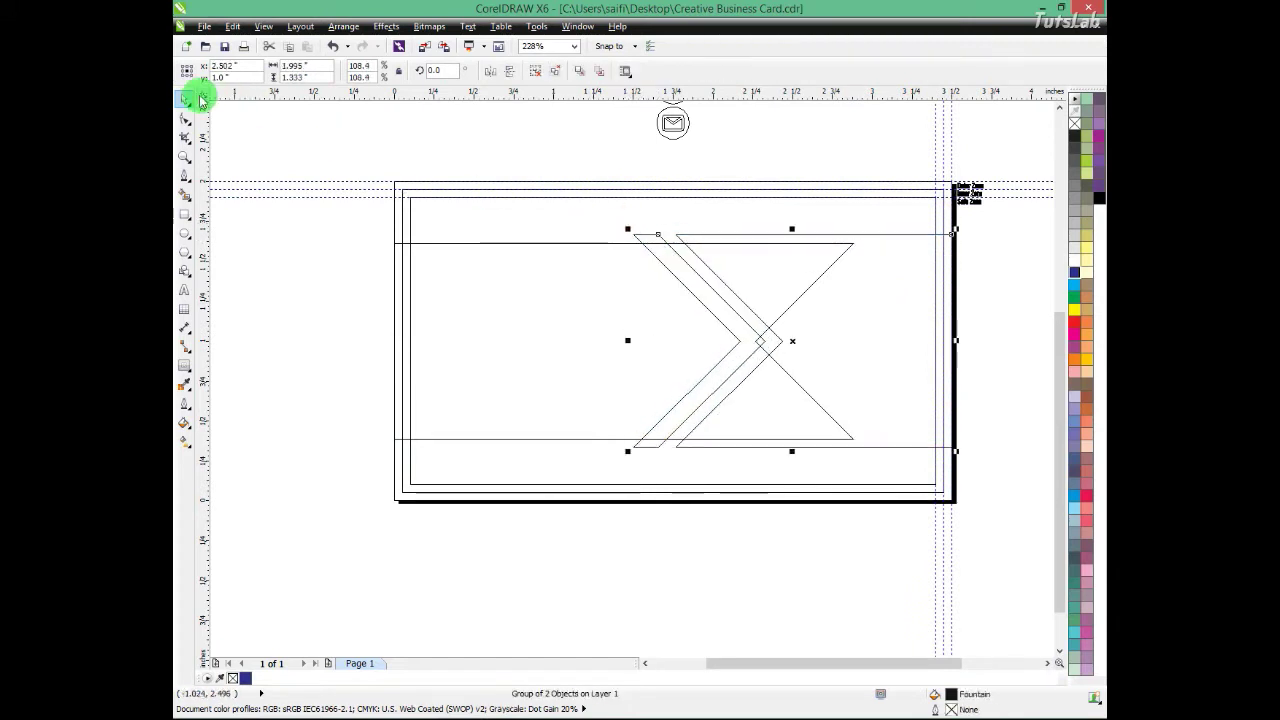
Step: Switch the drawing display to Enhanced view and ungroup the enlarged chevron and right-hand band
left_click(264, 26)
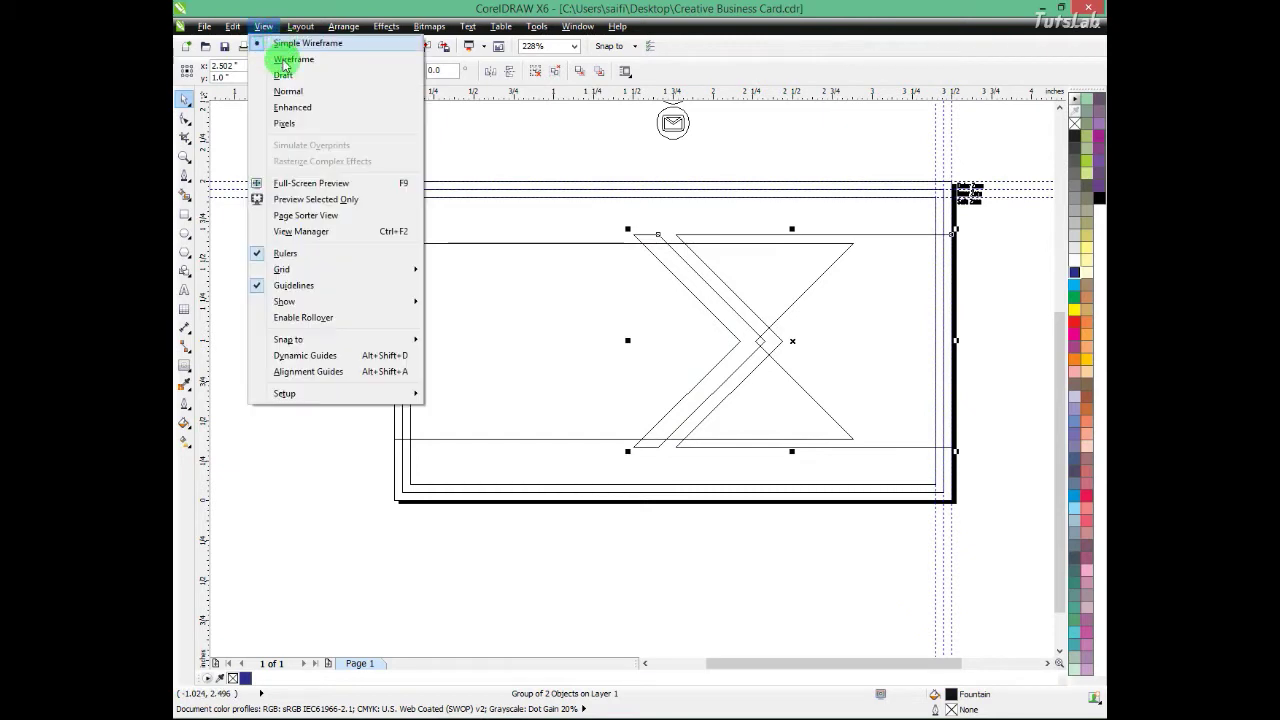
left_click(284, 108)
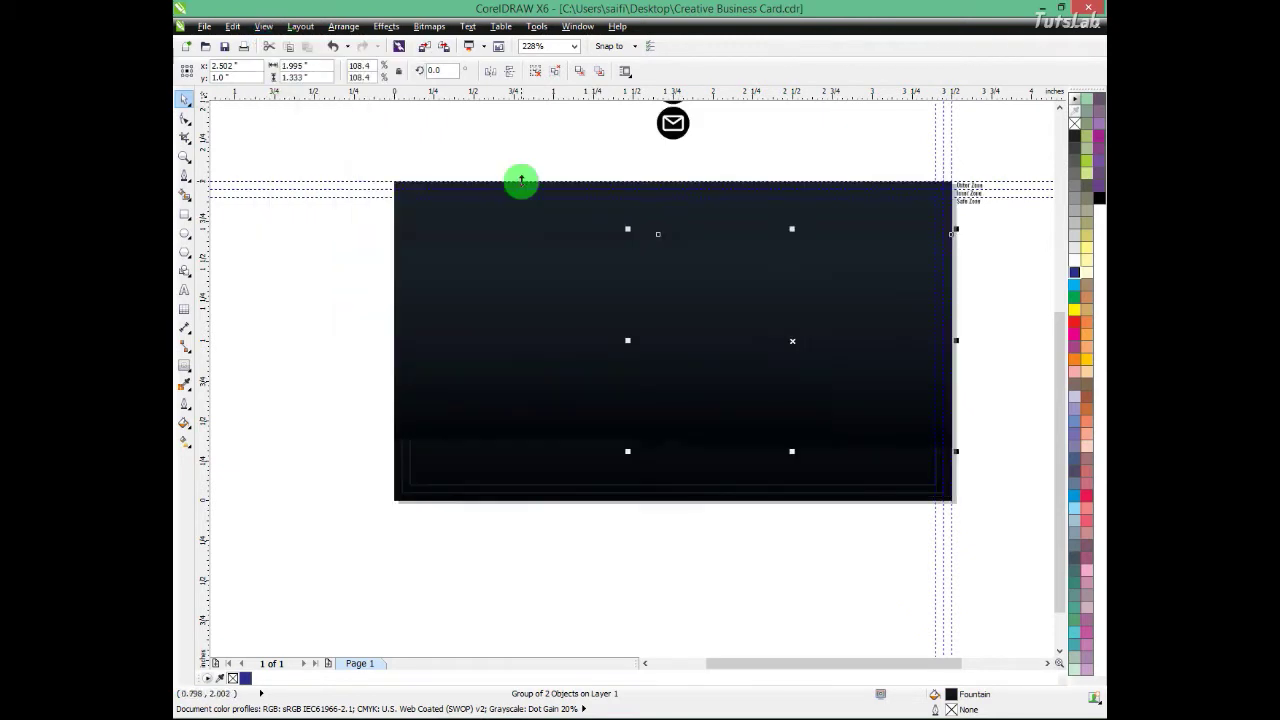
left_click(520, 181)
key("F4")
left_click(680, 507)
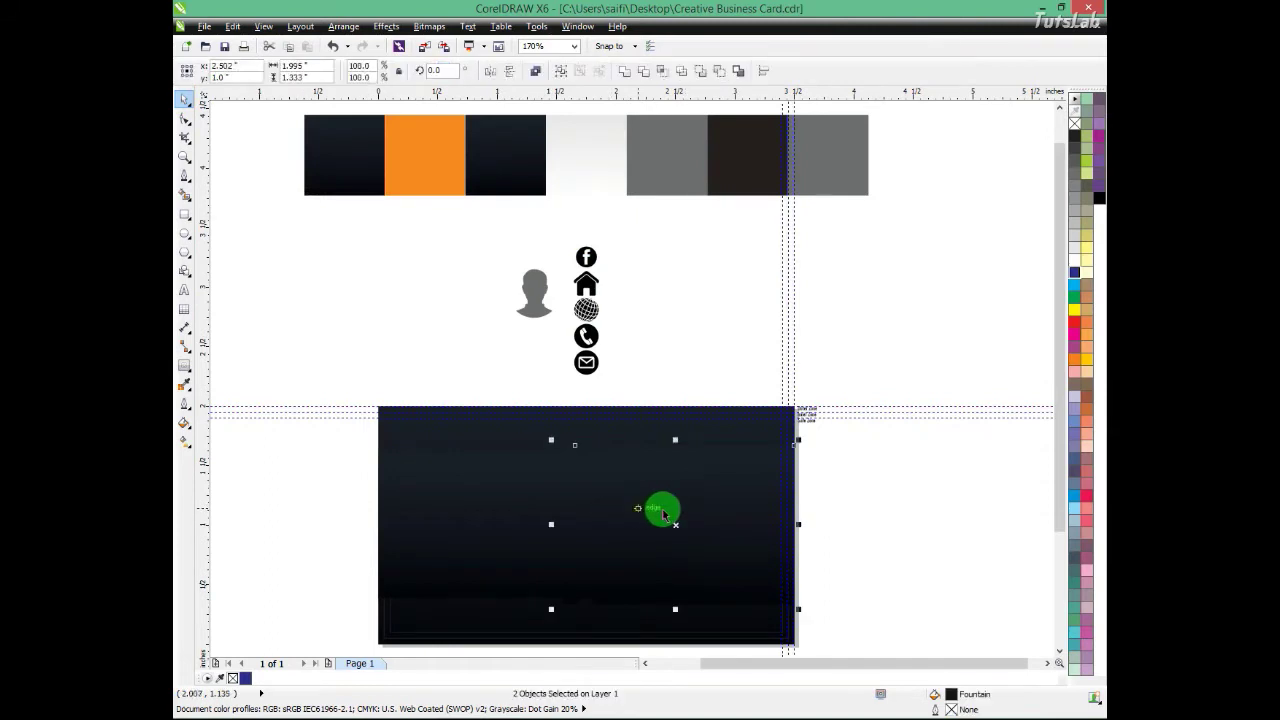
Step: Give the right-hand band the dark gradient by copying outline pen, outline colour and fill properties onto it
left_click(663, 512, "ctrl")
key("ctrl+shift+a")
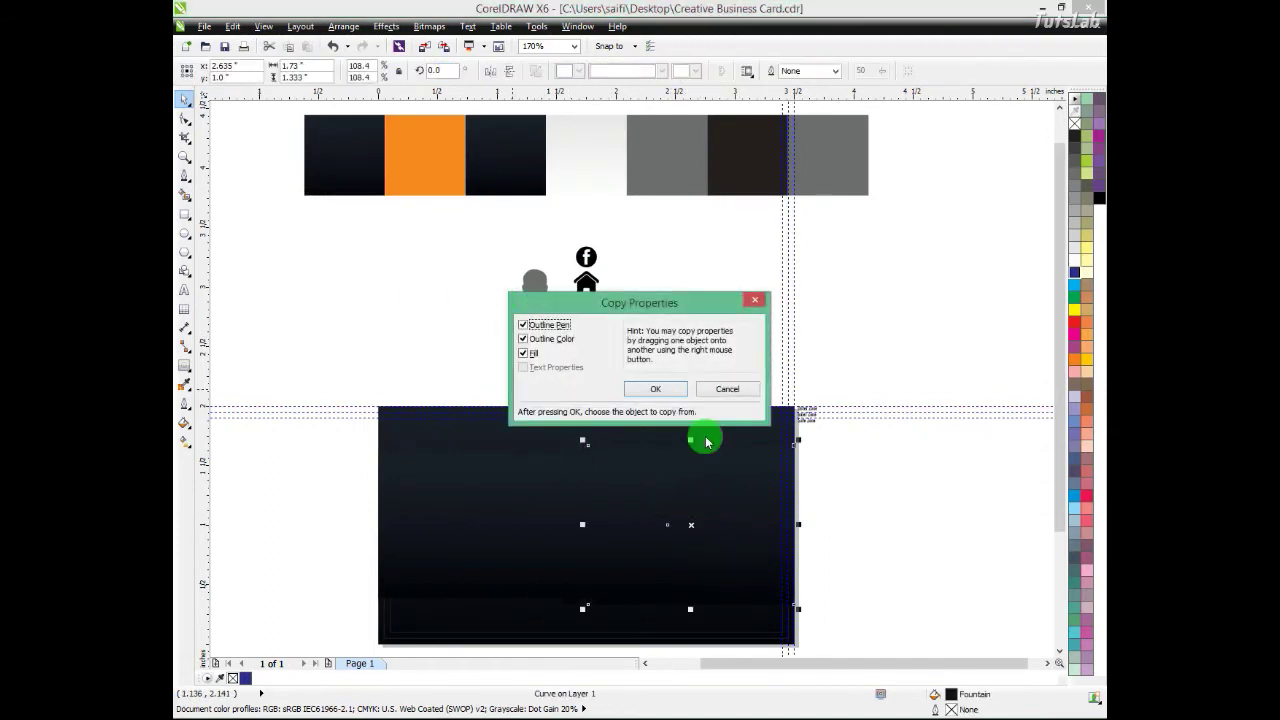
left_click(650, 388)
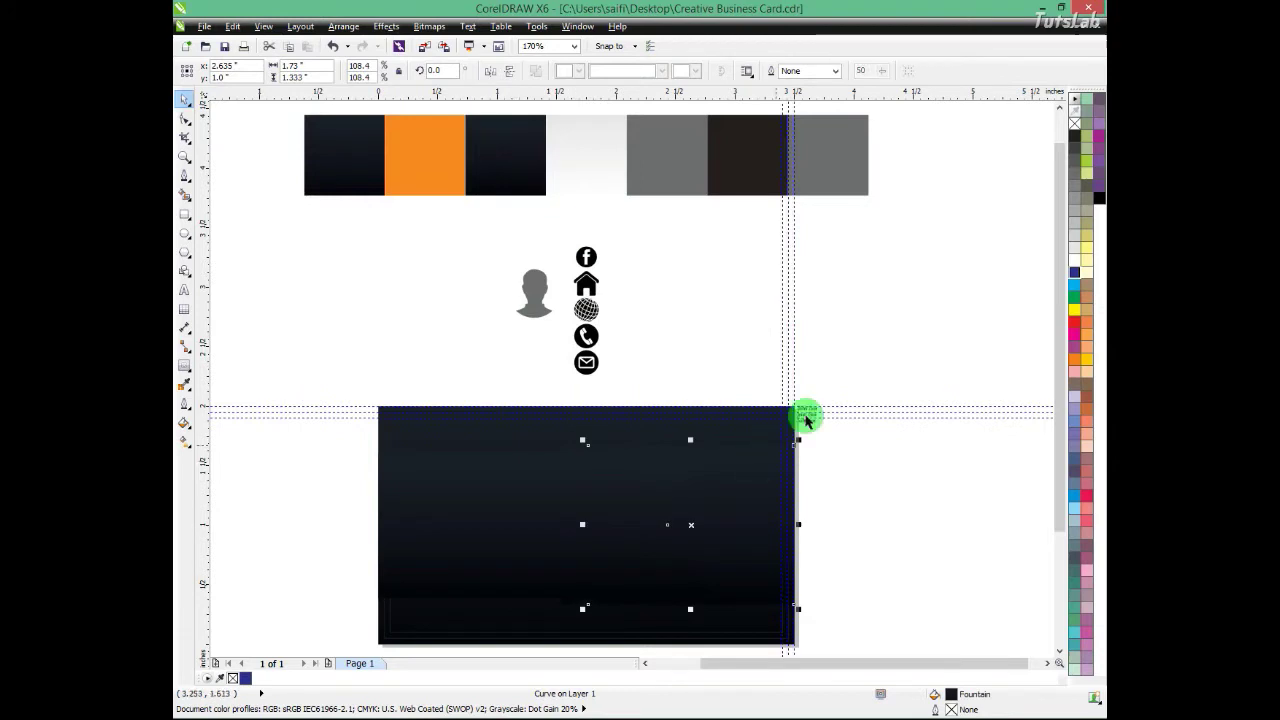
Step: Copy the light grey gradient swatch's outline and fill properties onto the long left-hand notched band
key("F2")
left_click_drag(857, 375, 266, 615)
left_click(459, 374)
scroll(459, 374, "down", 2)
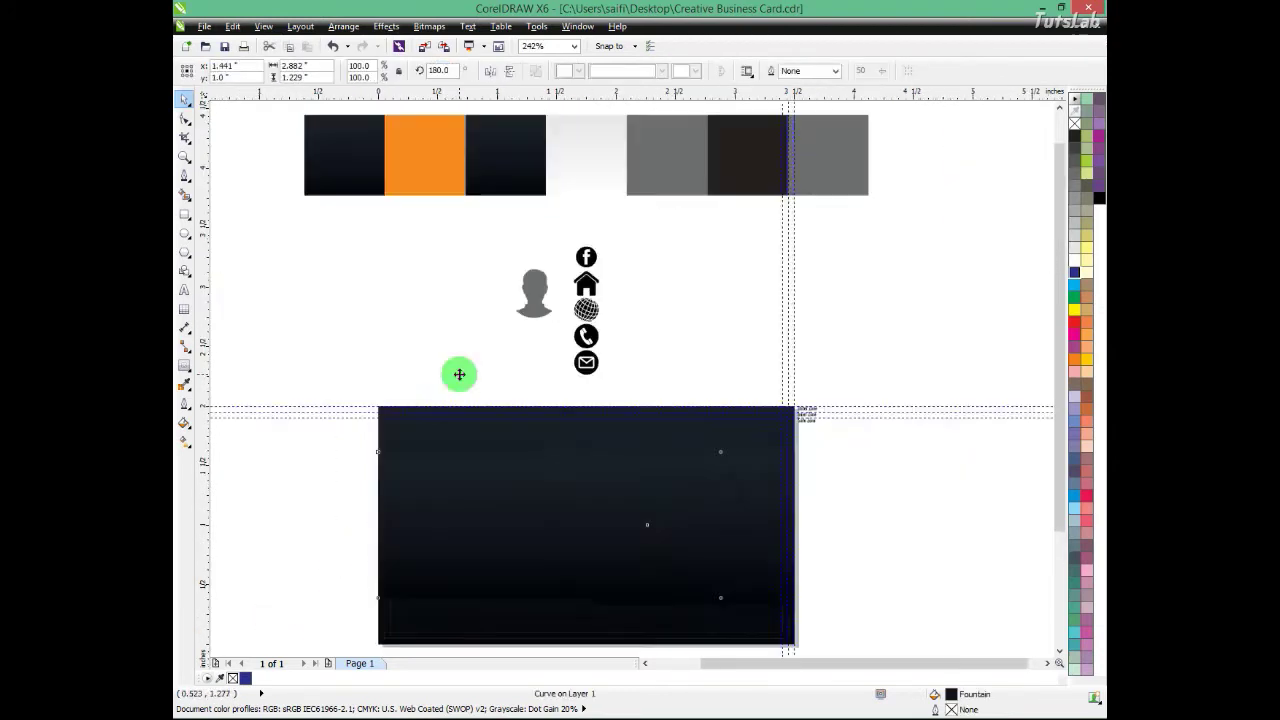
key("ctrl+shift+a")
left_click(580, 162)
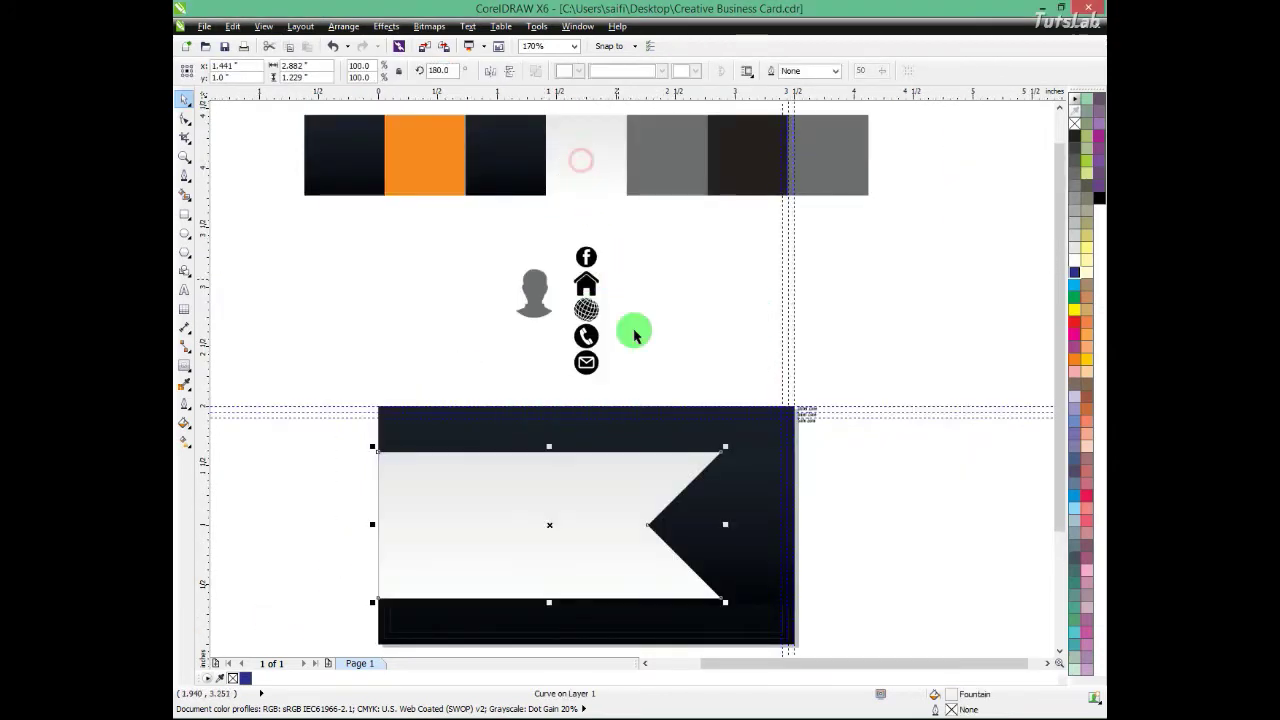
Step: Bring the thin chevron to the front, above the light gradient band
left_click(634, 334)
left_click_drag(739, 435, 568, 618)
left_click(559, 613)
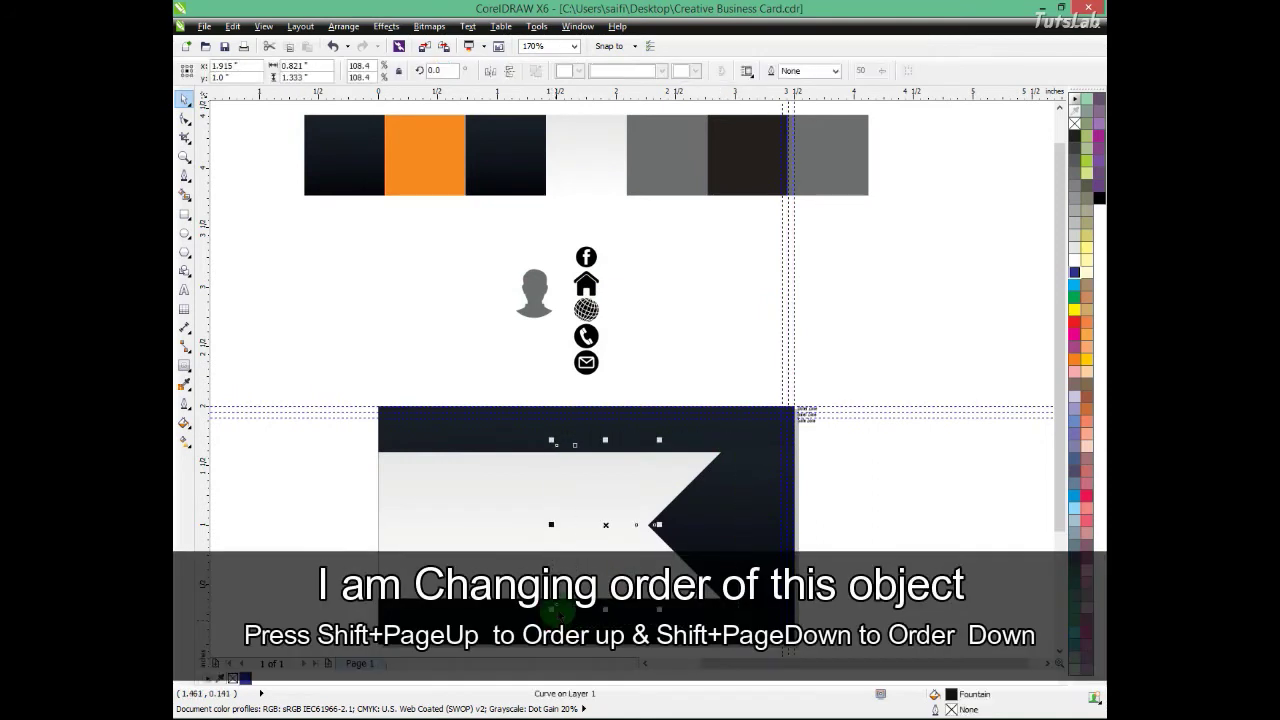
key("shift+Page_Up")
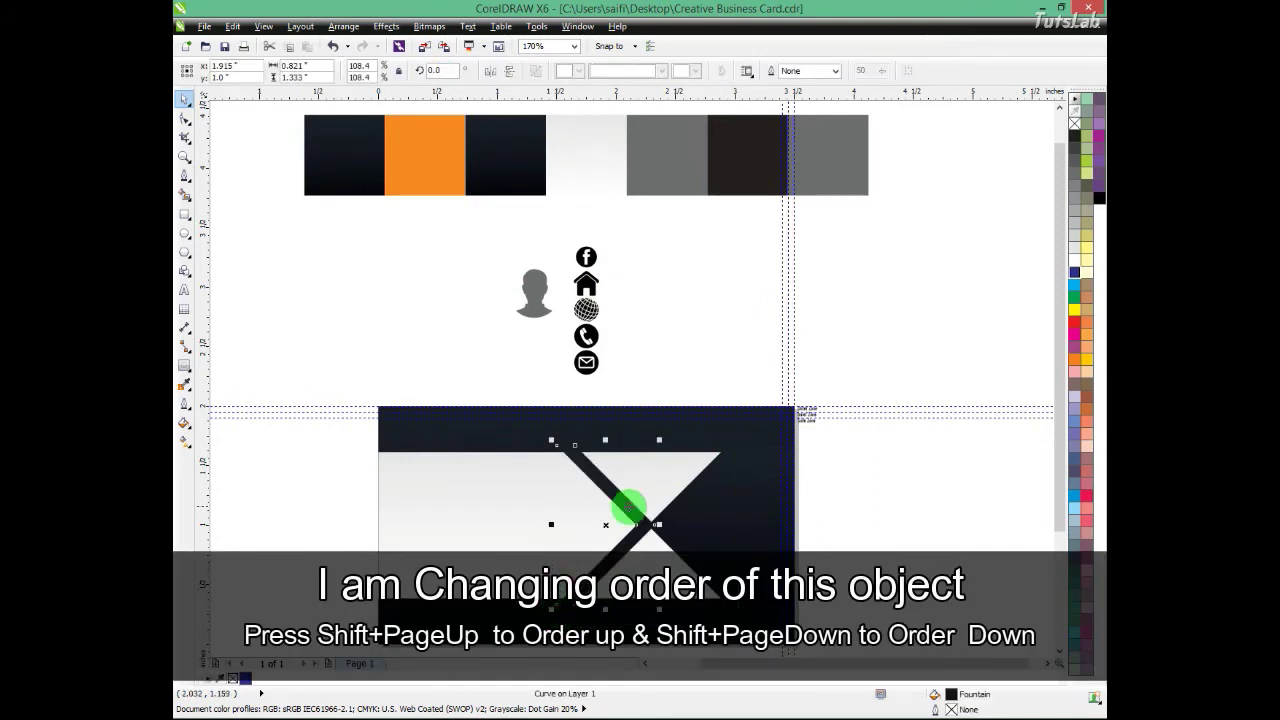
Step: Bring the dark right-hand band in front of the light gradient band
key("alt+v")
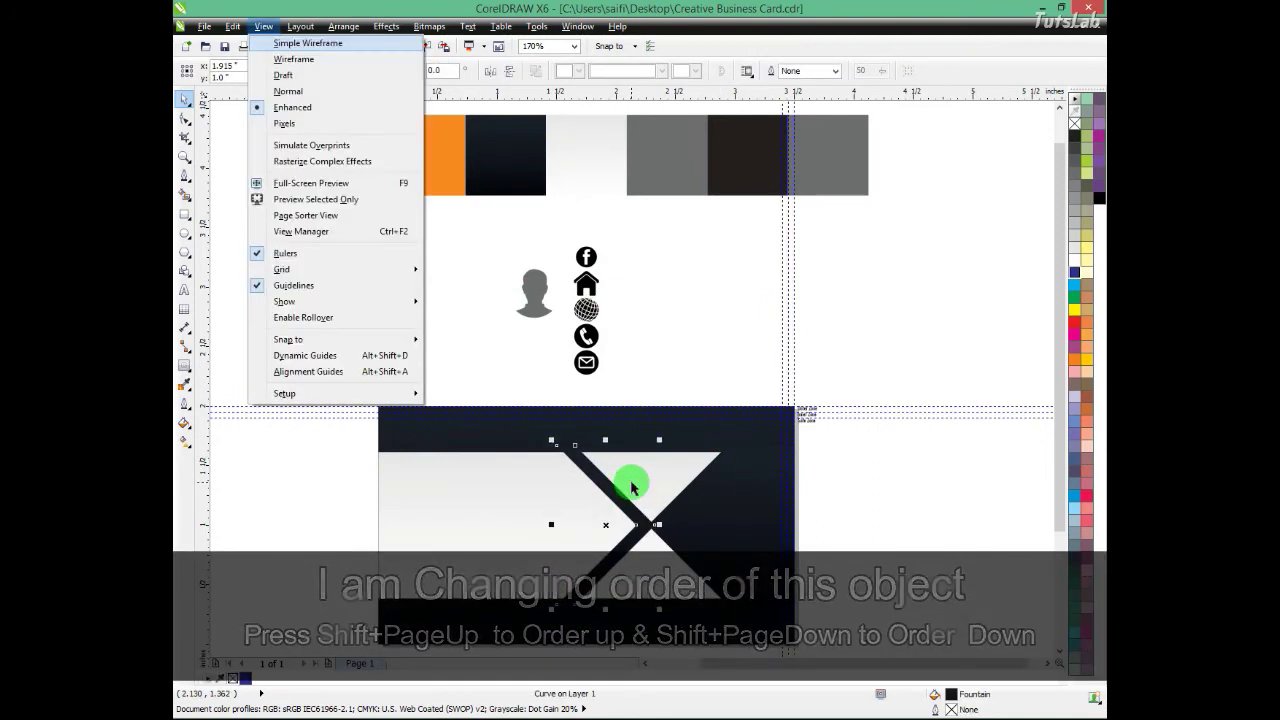
key("w")
key("shift+F9")
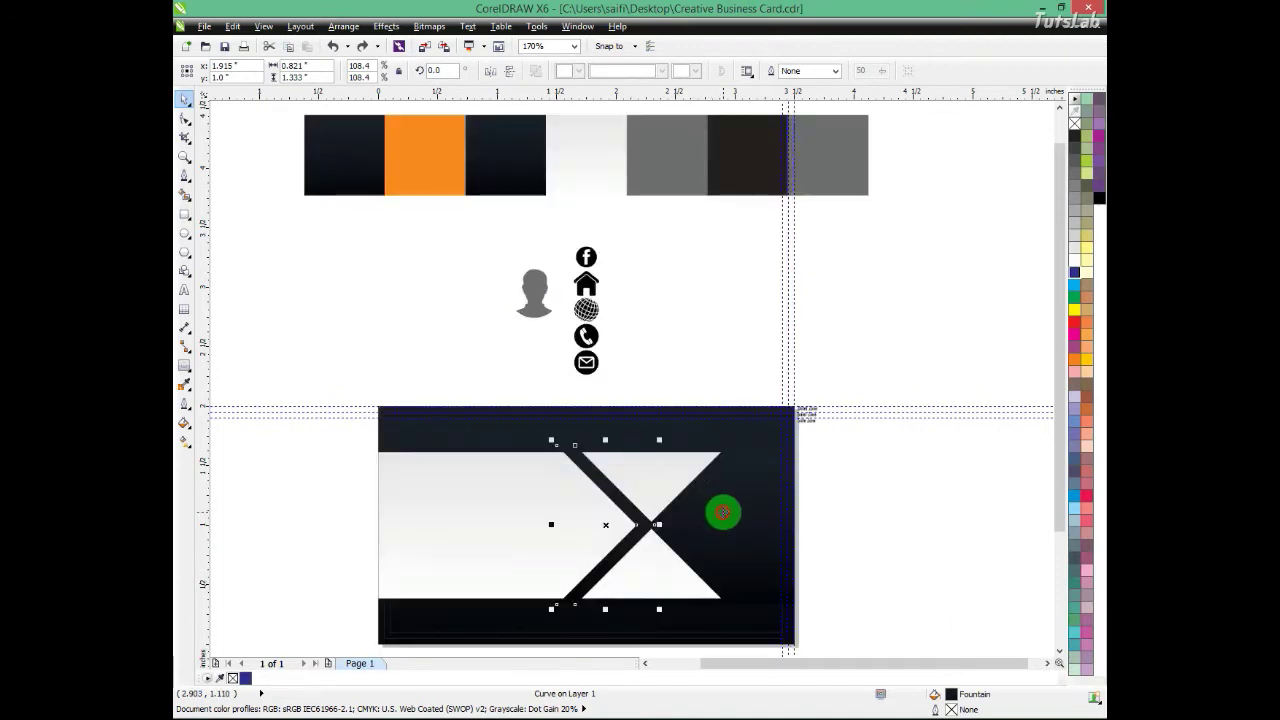
left_click(723, 513, "shift")
Step: Copy the orange swatch's outline and fill properties onto the thin chevron
left_click(623, 514)
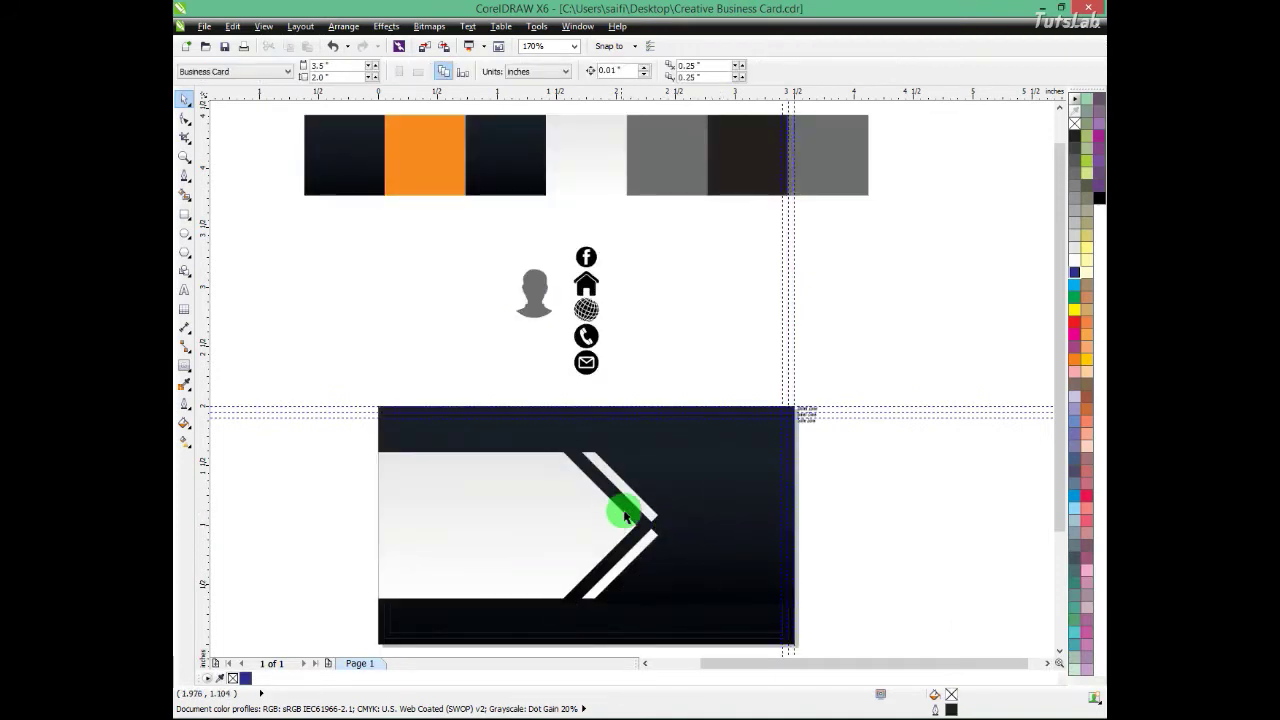
scroll(550, 620, "up", 3)
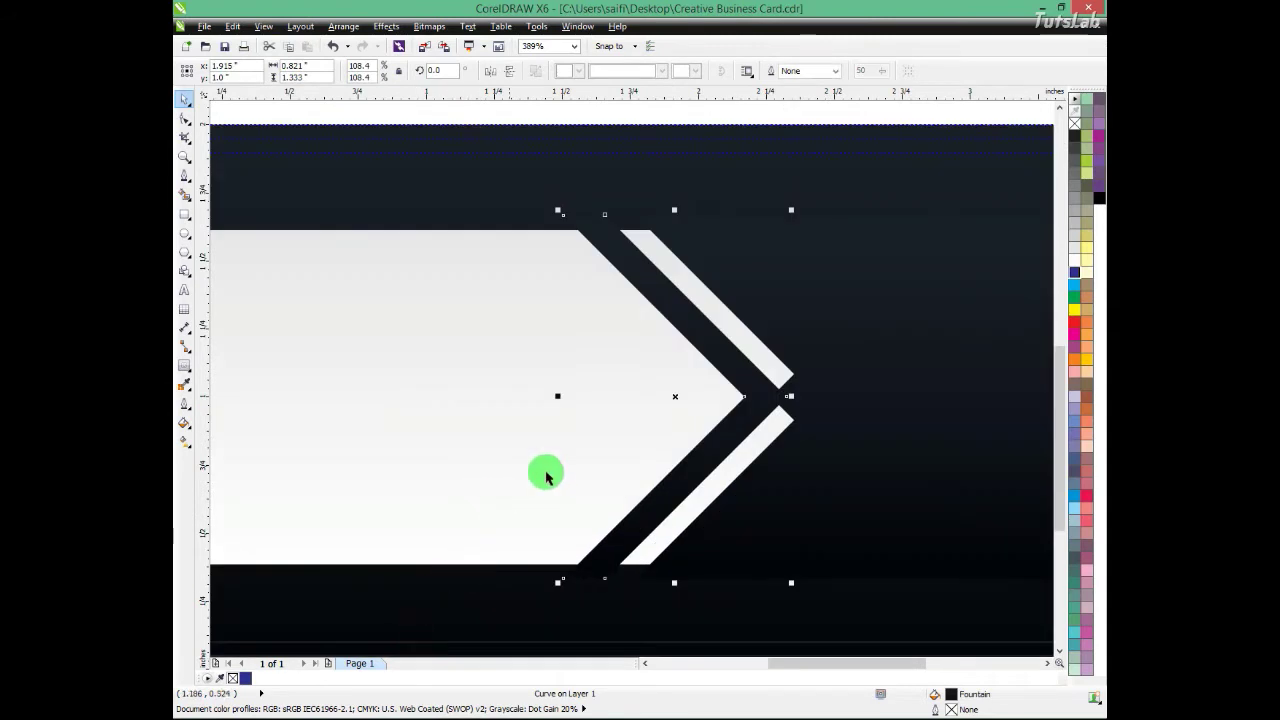
key("ctrl+shift+a")
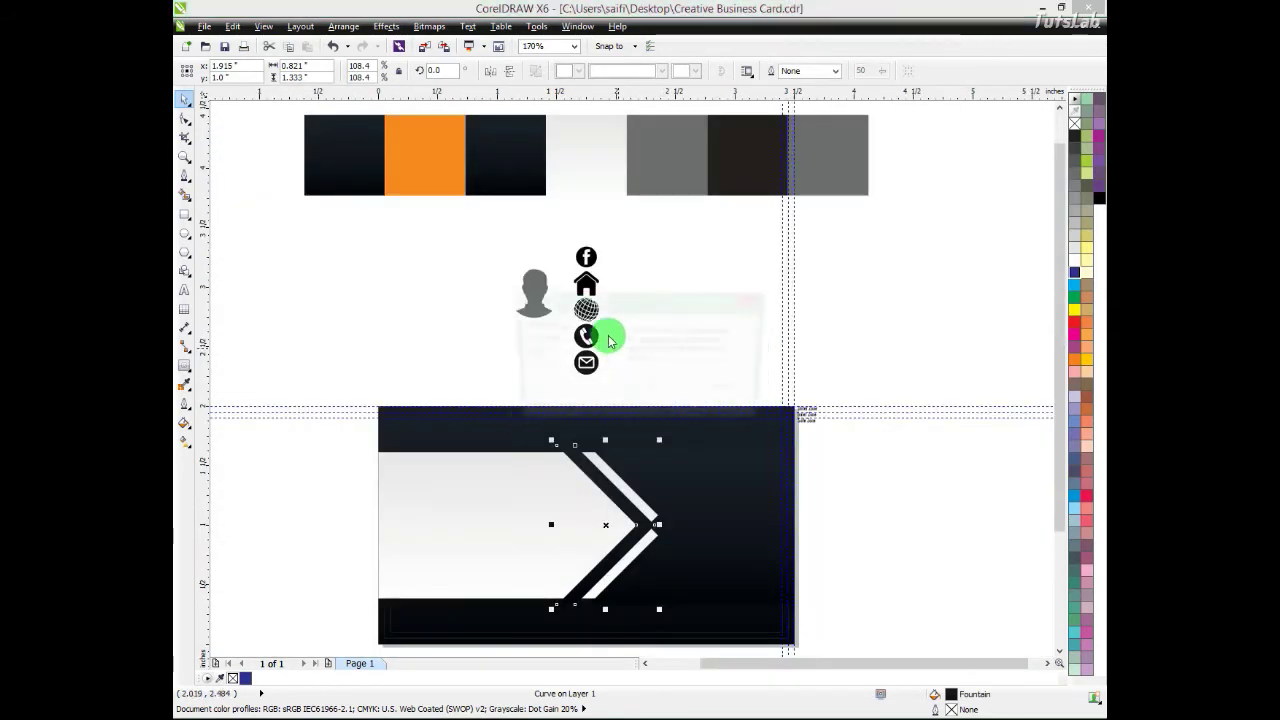
left_click(418, 157)
Step: Move the light band's inner notch node about 0.24 inches to the right to fill the gap at the orange chevron's tip
key("F2")
left_click_drag(743, 449, 558, 566)
key("Escape")
double_click(655, 432)
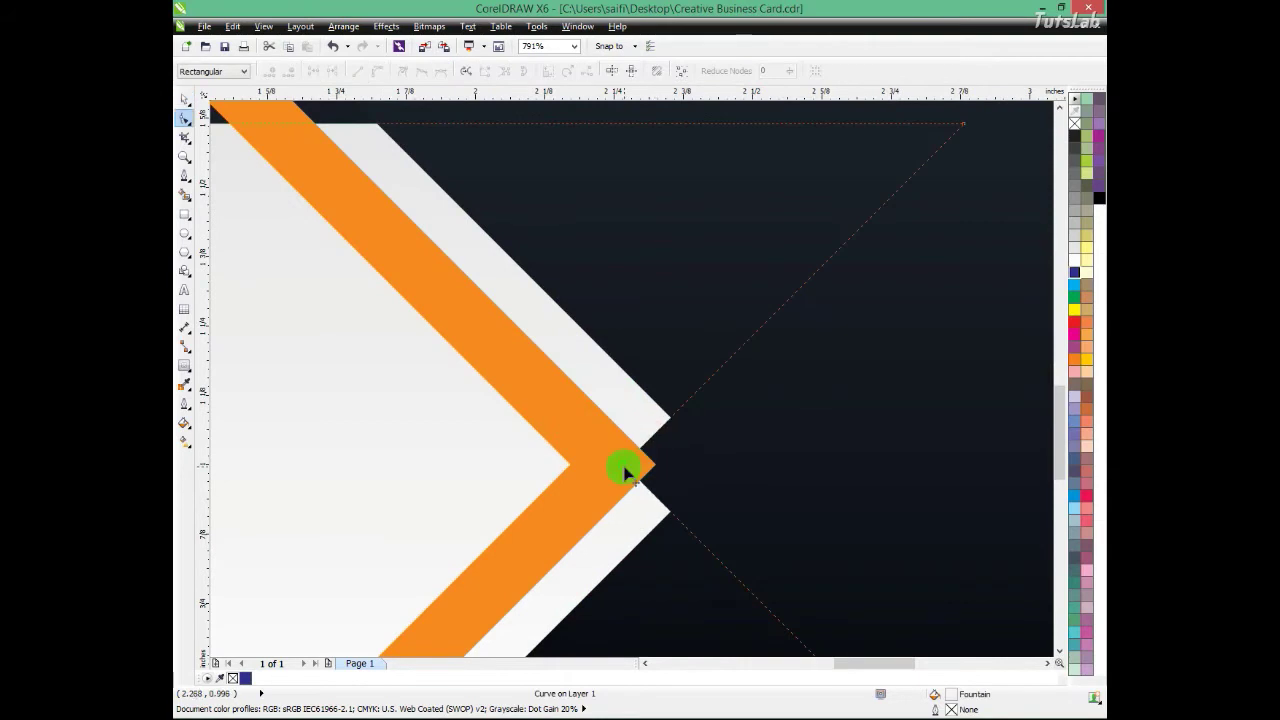
left_click_drag(623, 472, 752, 470)
key("space")
scroll(745, 450, "down", 5)
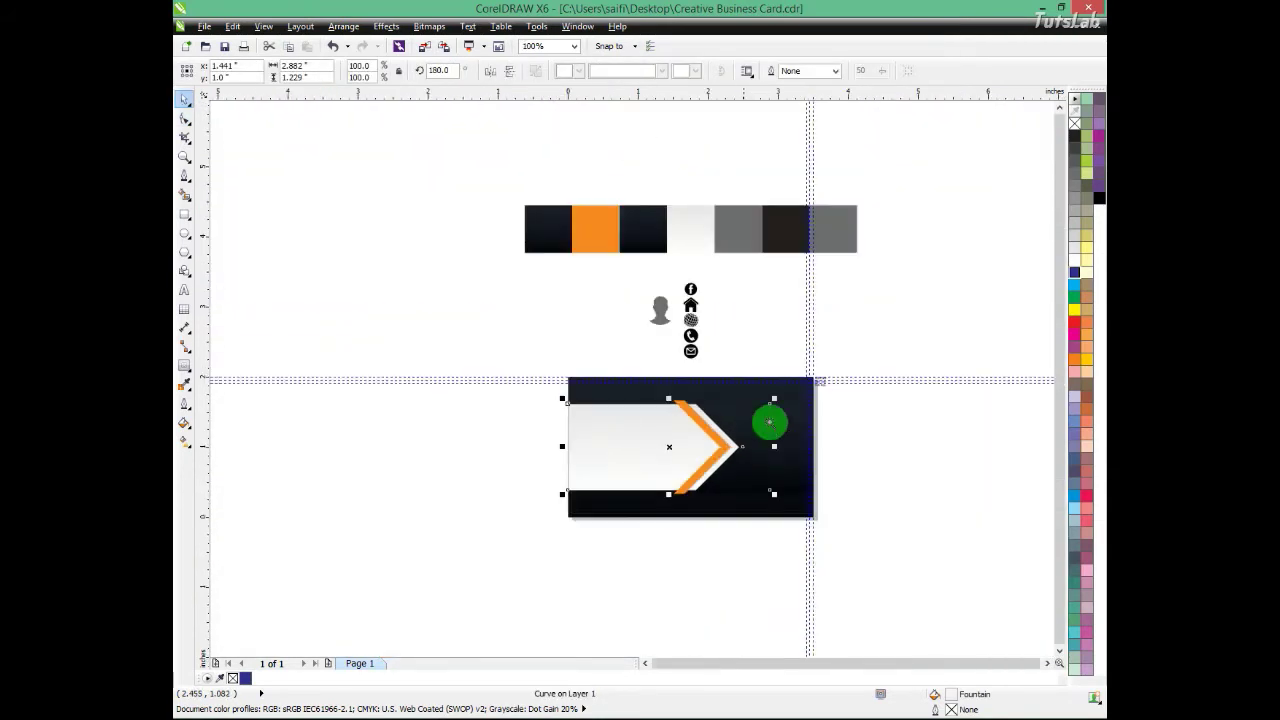
left_click(449, 554)
scroll(603, 470, "up", 2)
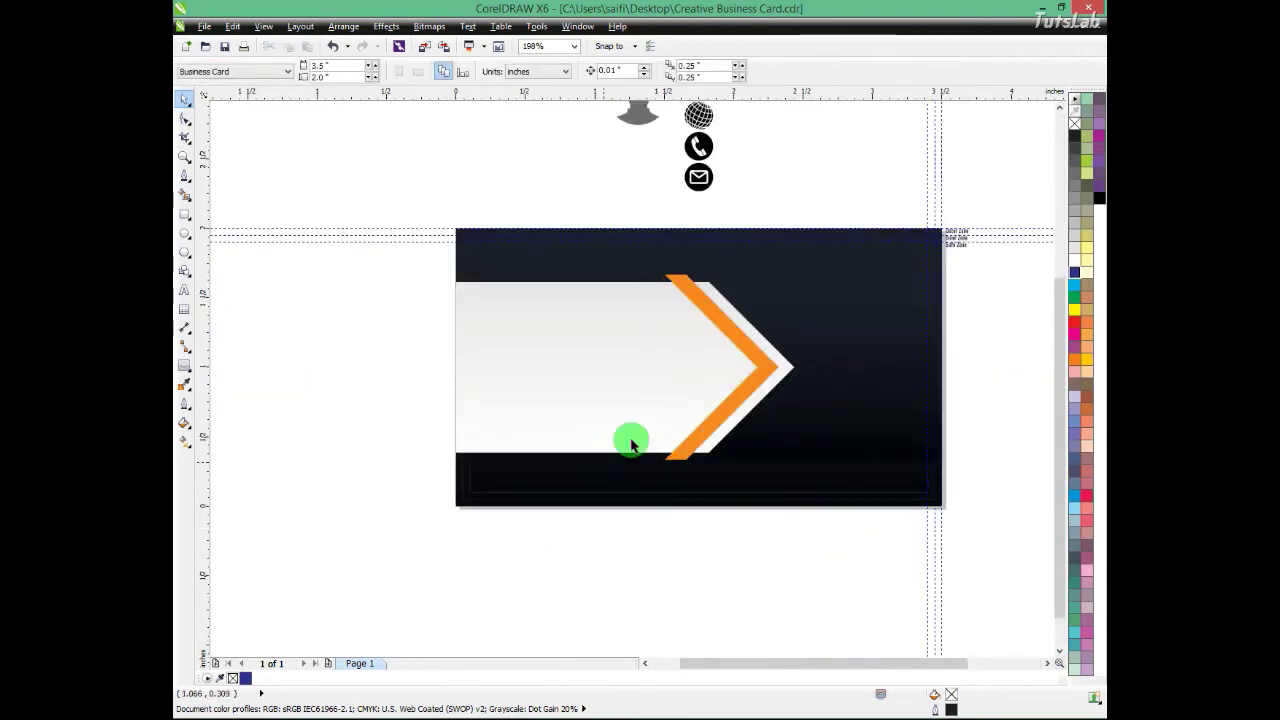
left_click(748, 358)
left_click(837, 364, "shift")
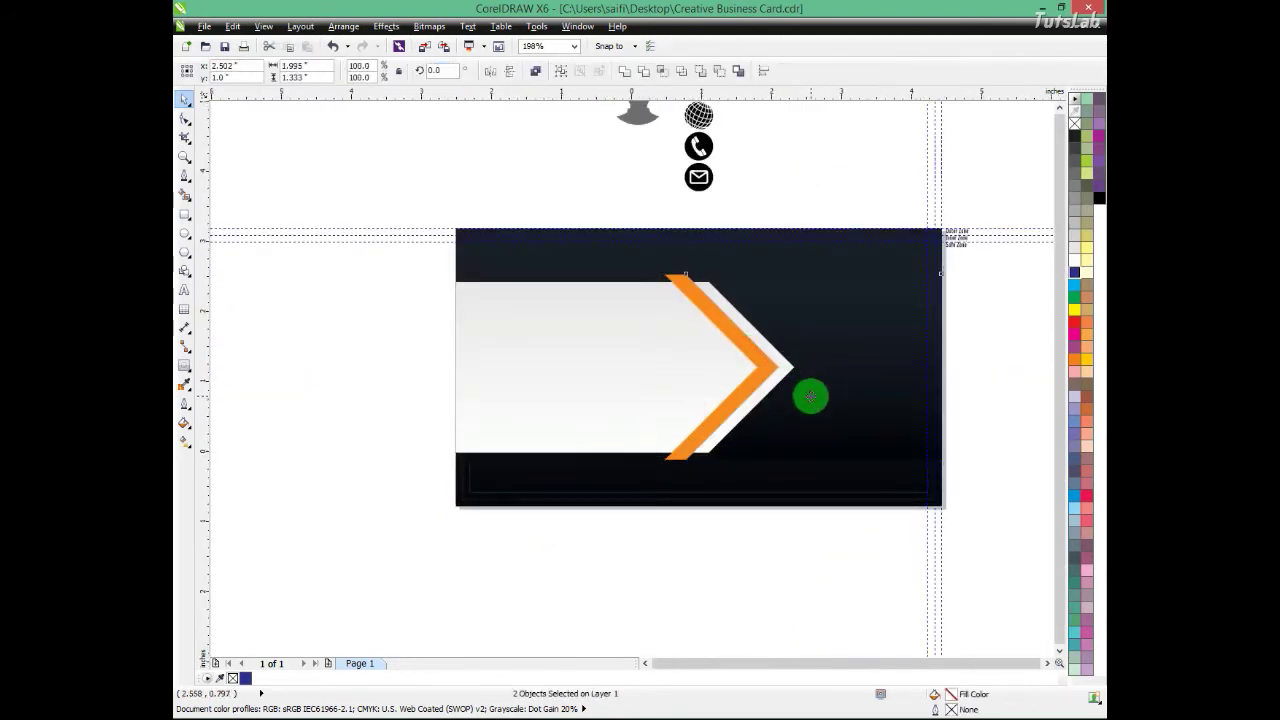
scroll(811, 397, "down", 1)
key("F2")
left_click_drag(943, 469, 521, 136)
left_click(616, 286)
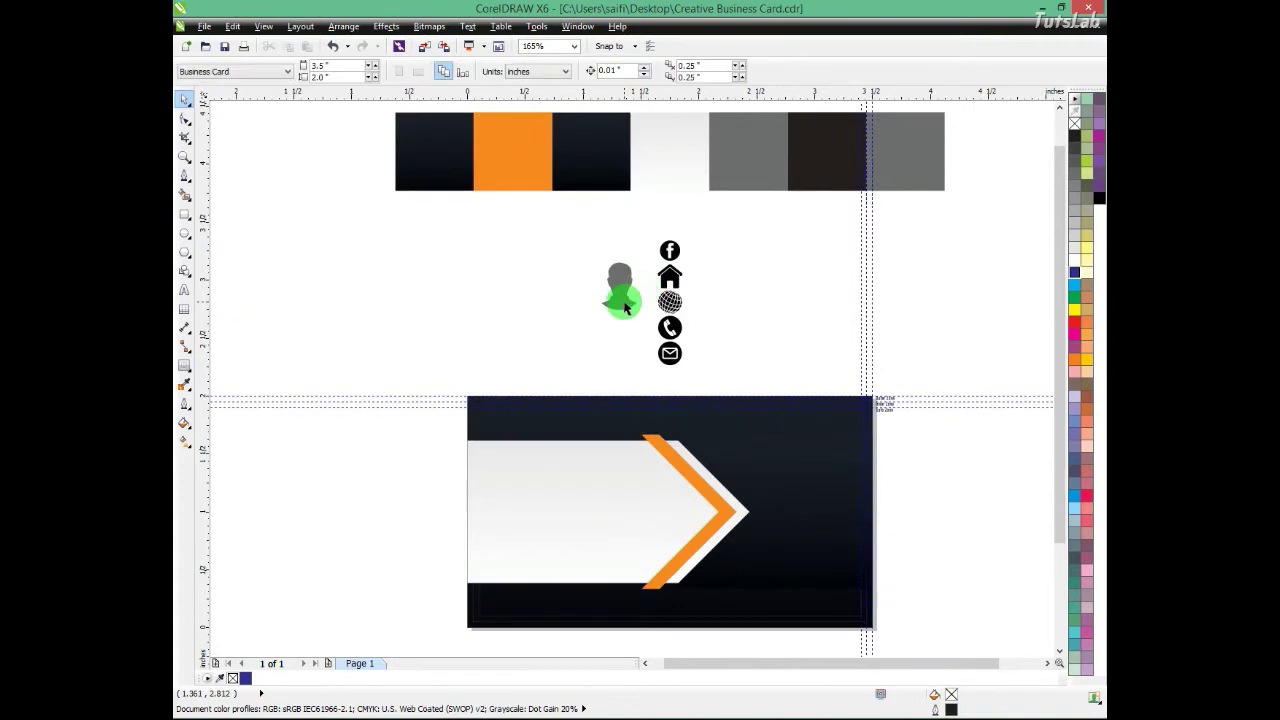
left_click(386, 597)
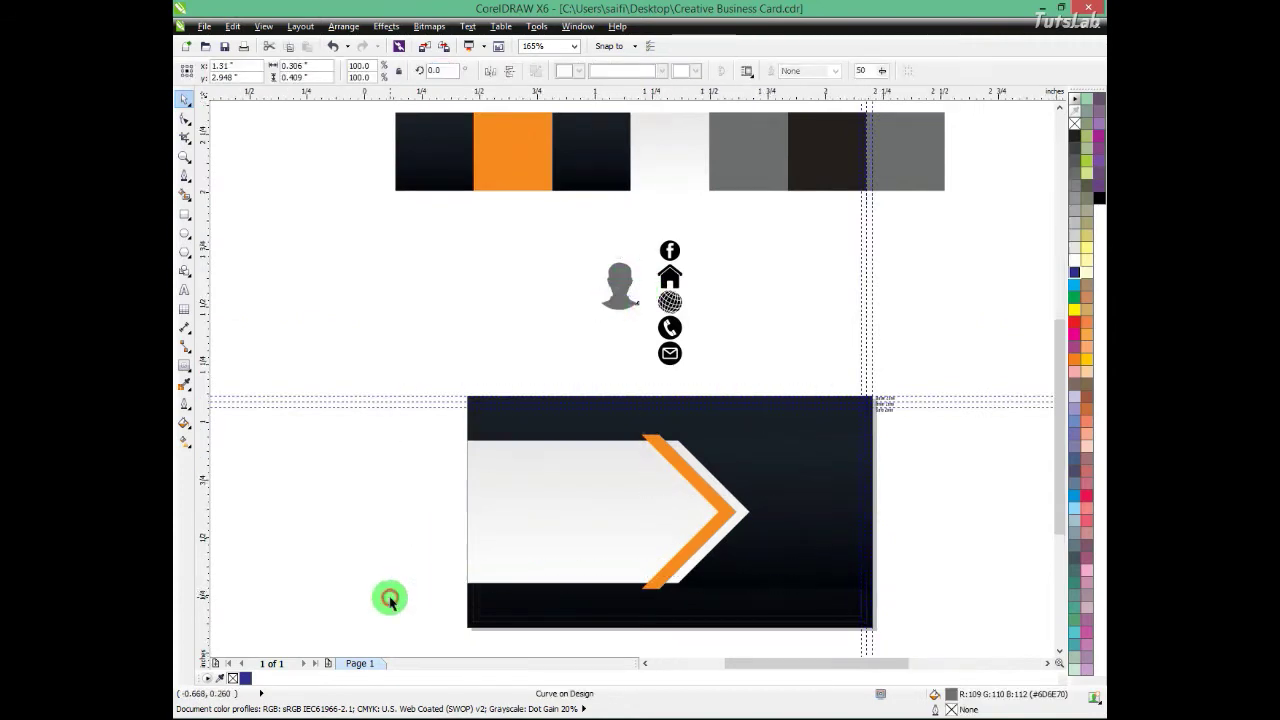
Step: Draw a six-sided polygon about 0.29 by 0.33 inches and place it in the upper part of the light band
scroll(400, 575, "up", 2)
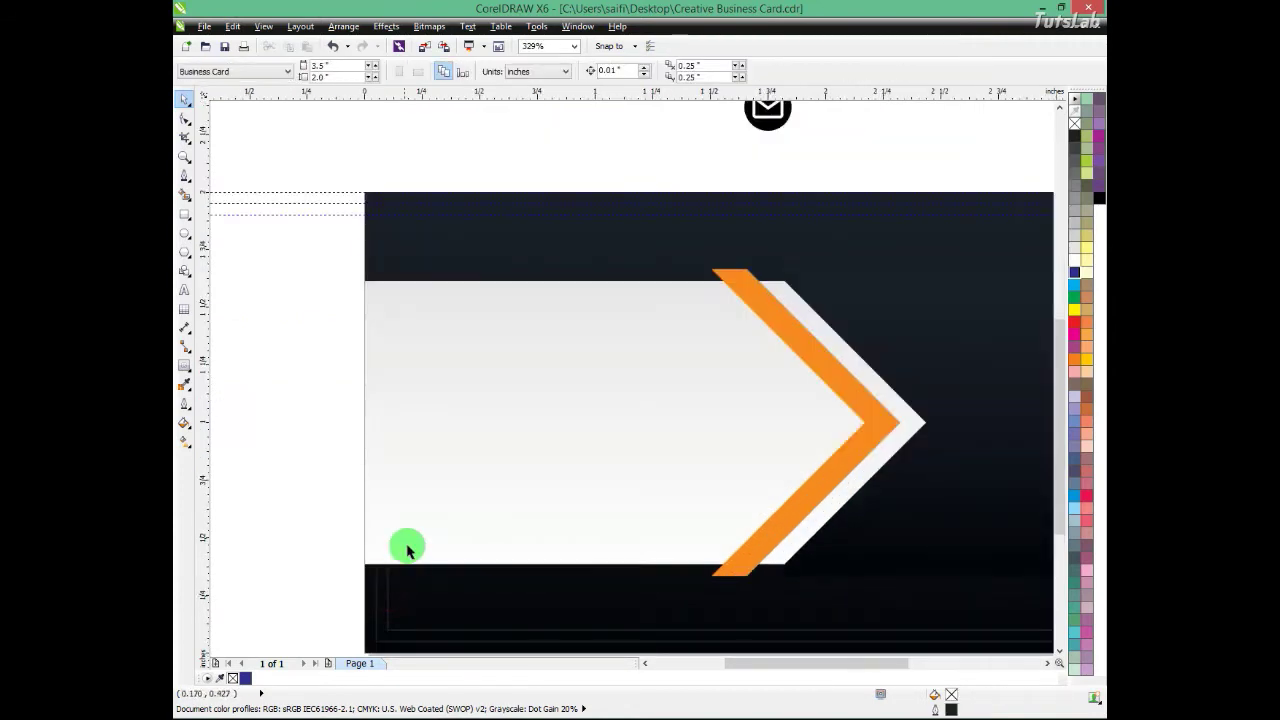
left_click(186, 256)
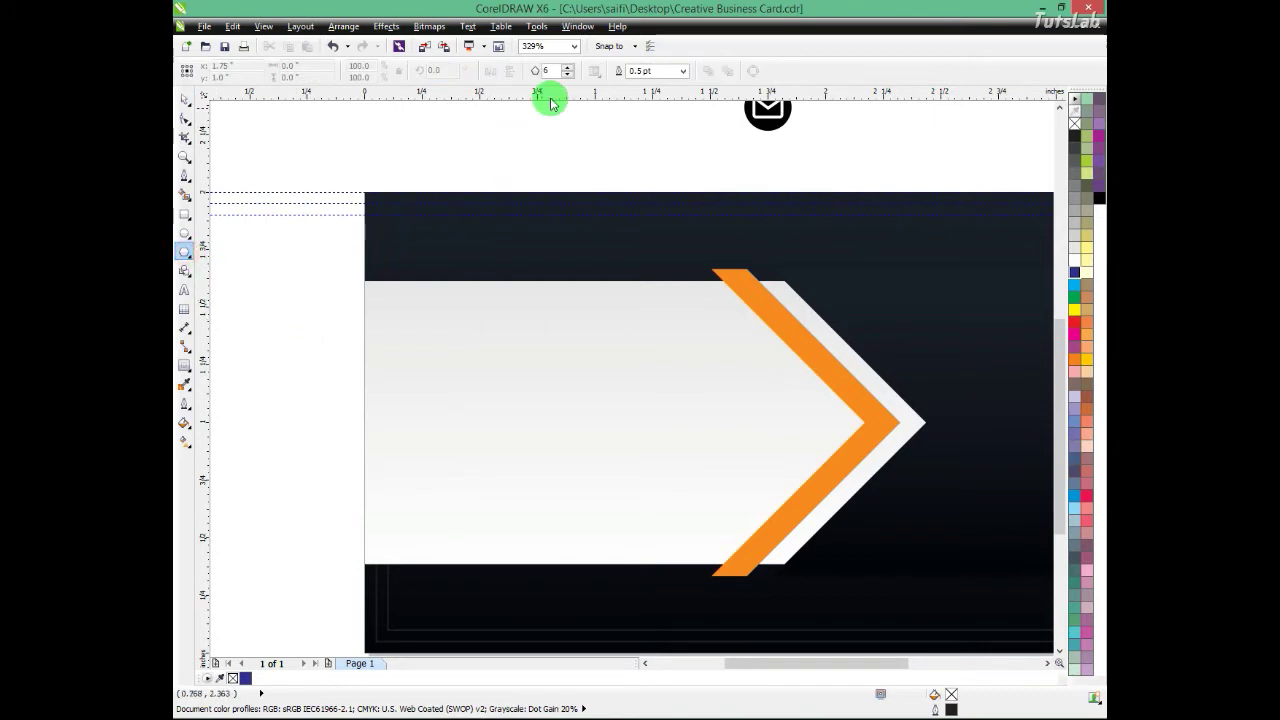
left_click_drag(279, 264, 356, 350)
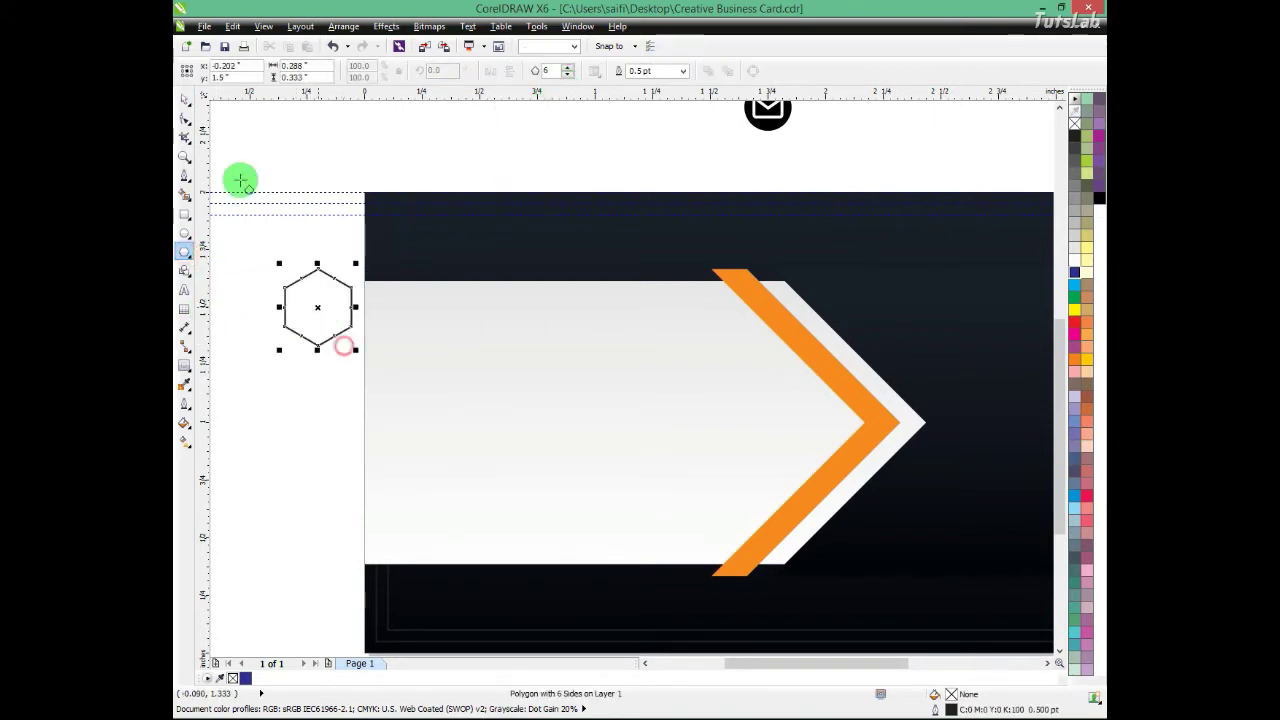
left_click(189, 103)
left_click_drag(294, 294, 539, 337)
scroll(580, 360, "down", 2)
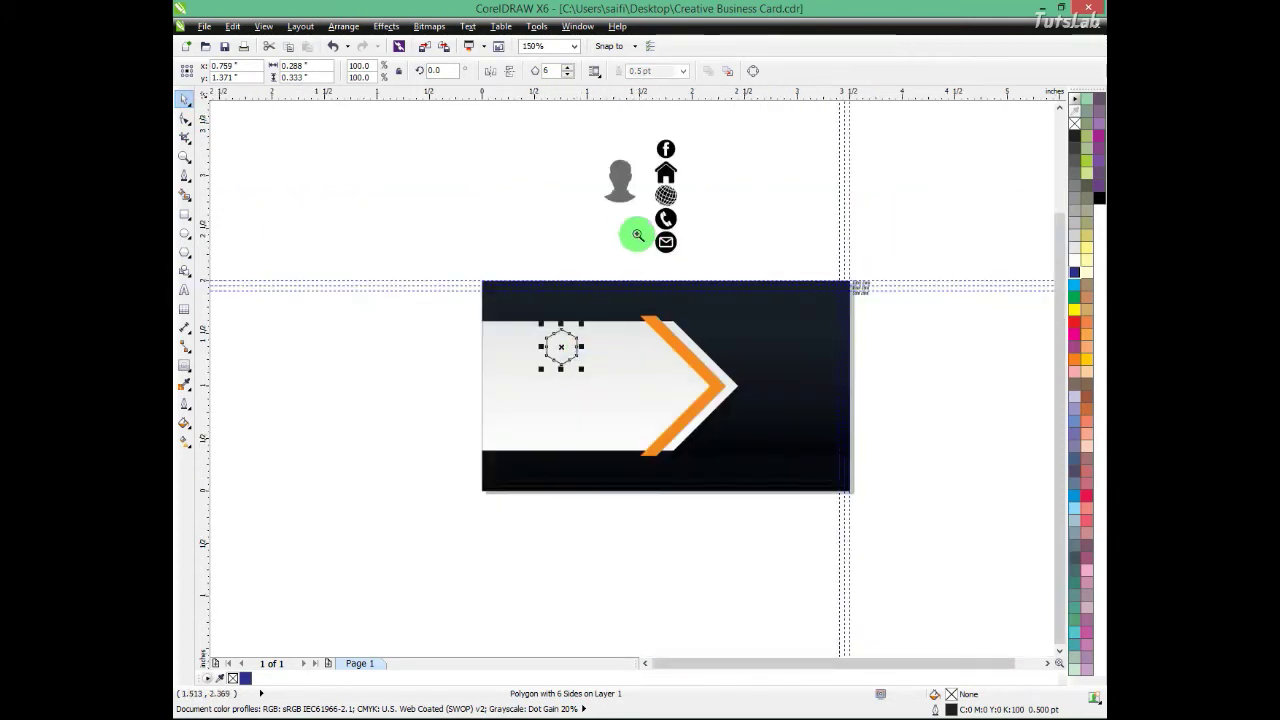
scroll(766, 54, "up", 5)
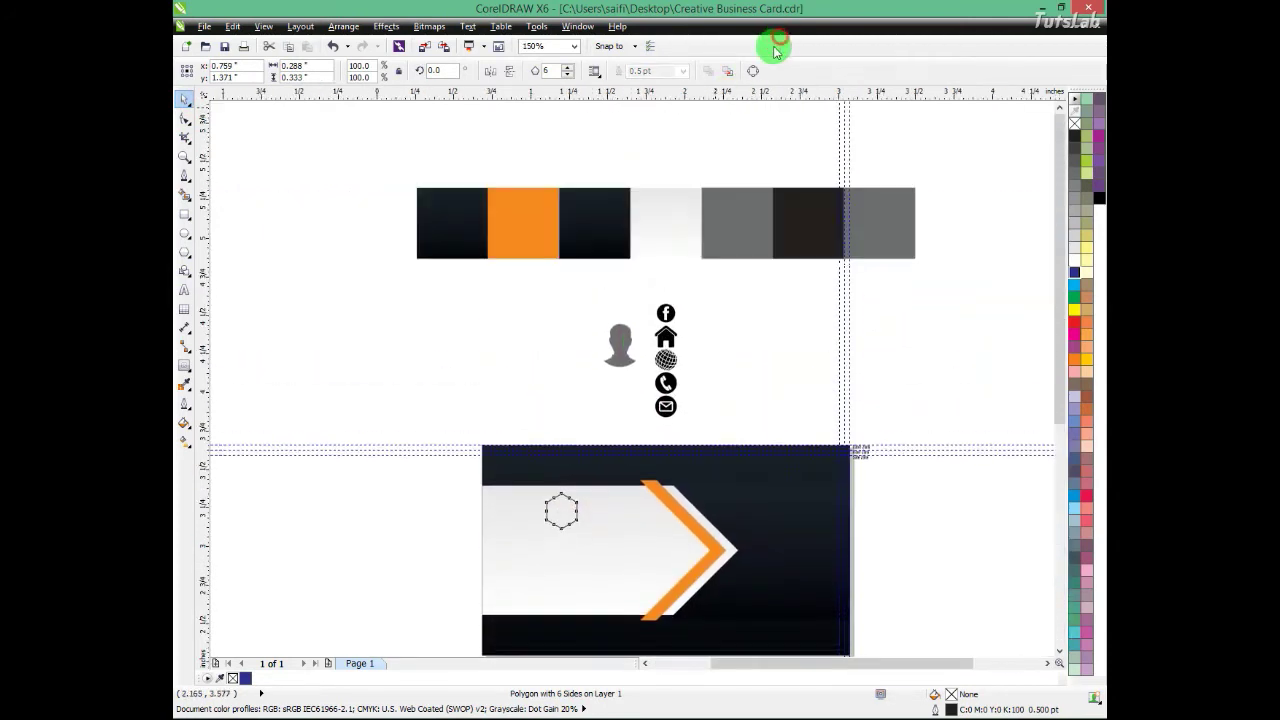
scroll(700, 180, "up", 1)
left_click_drag(572, 243, 1046, 477)
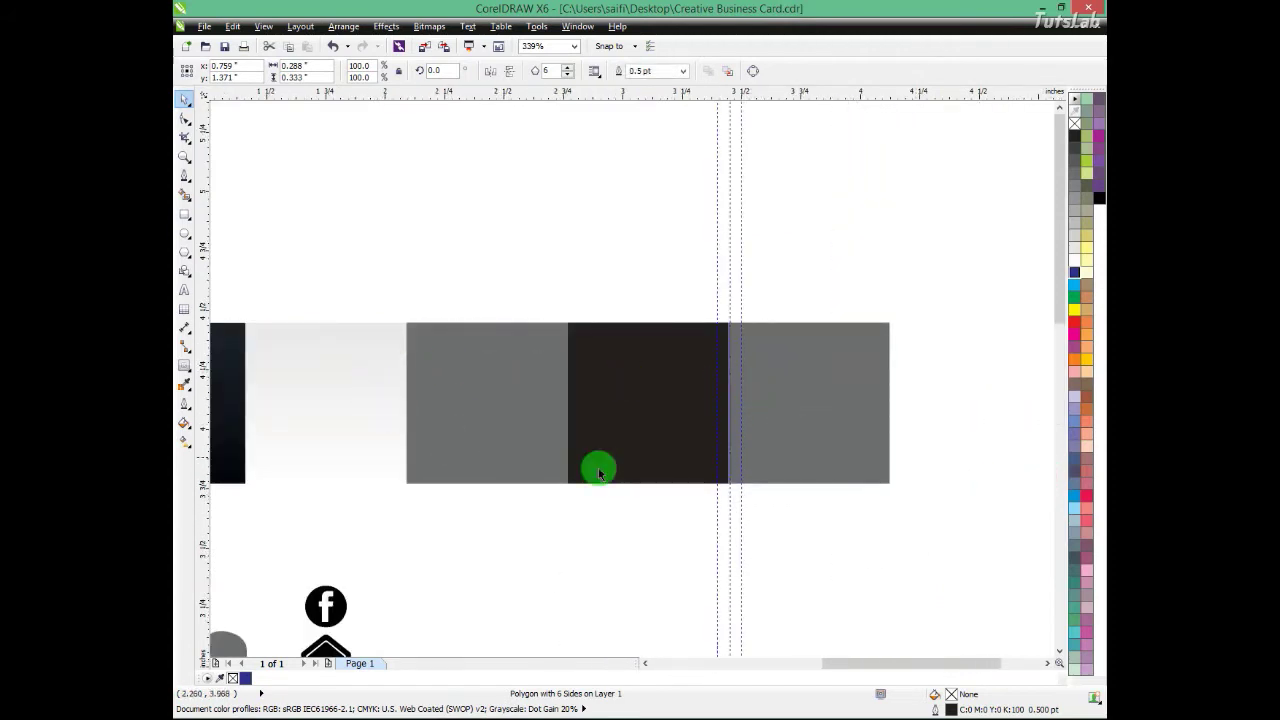
key("F4")
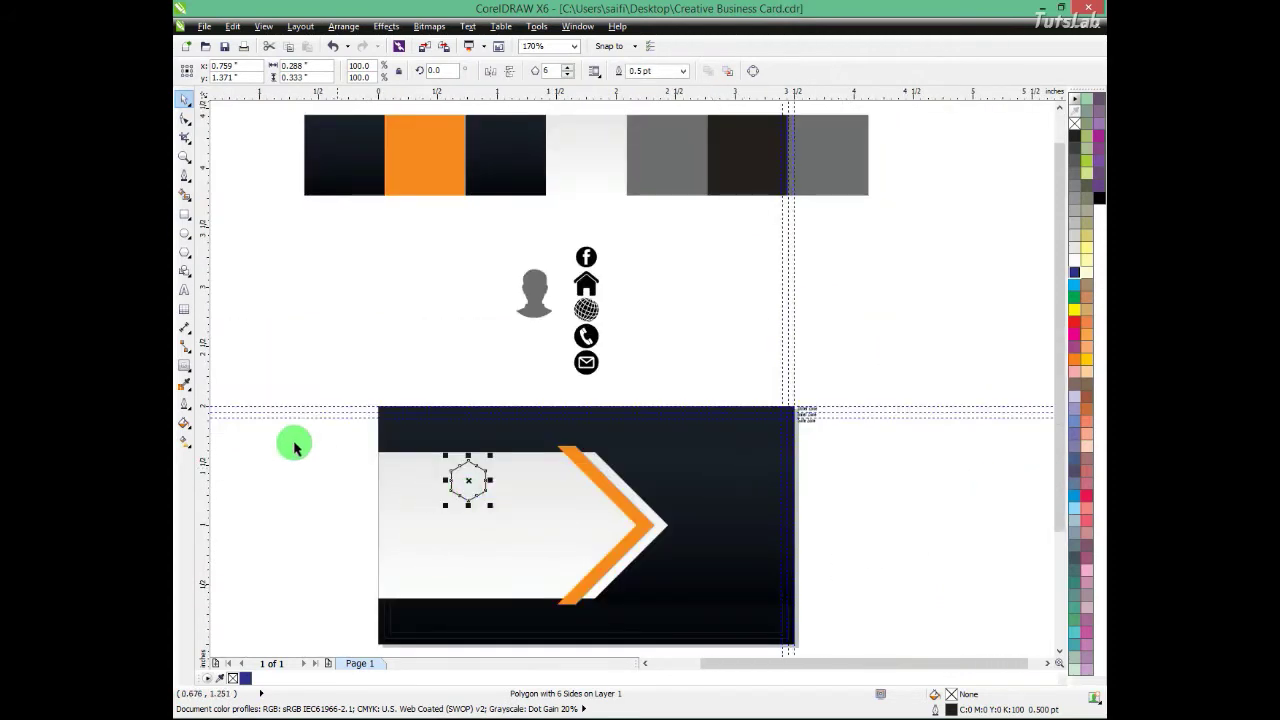
Step: Set the hexagon's outline to 1.0 pt in the mid-grey (#6D6E70) sampled from the grey swatch
left_click(186, 407)
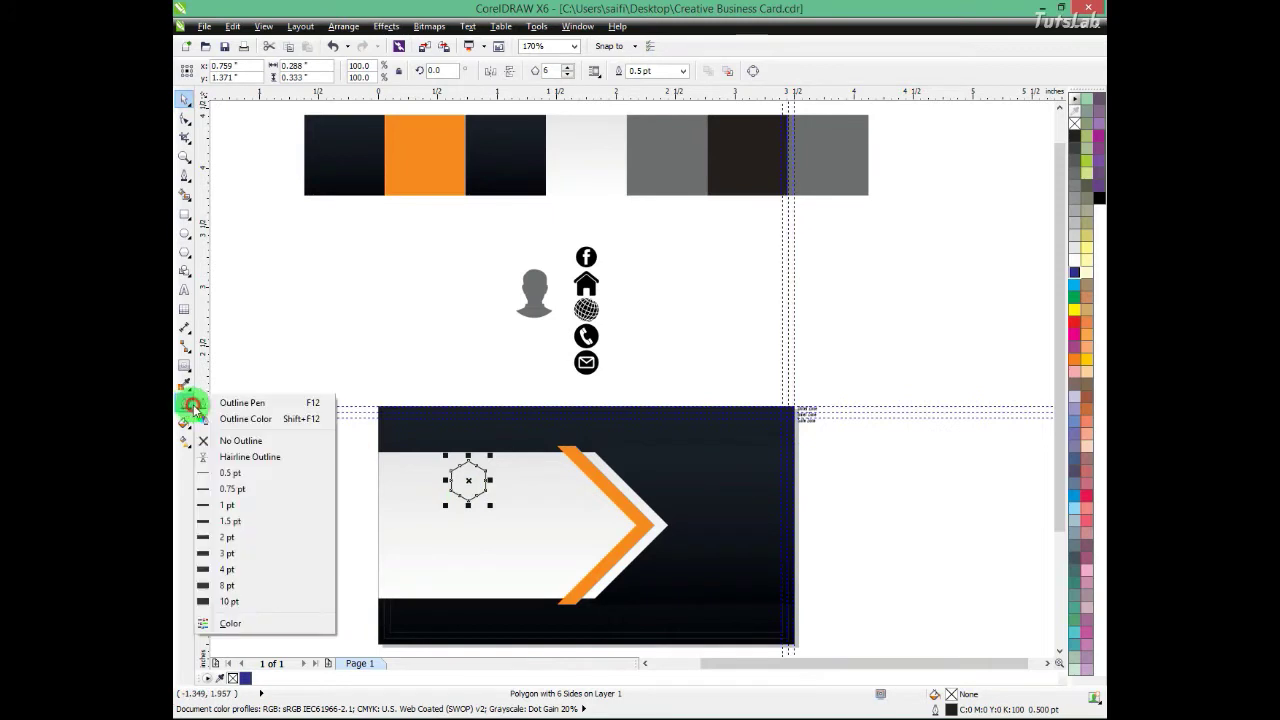
left_click(256, 404)
left_click_drag(591, 217, 617, 240)
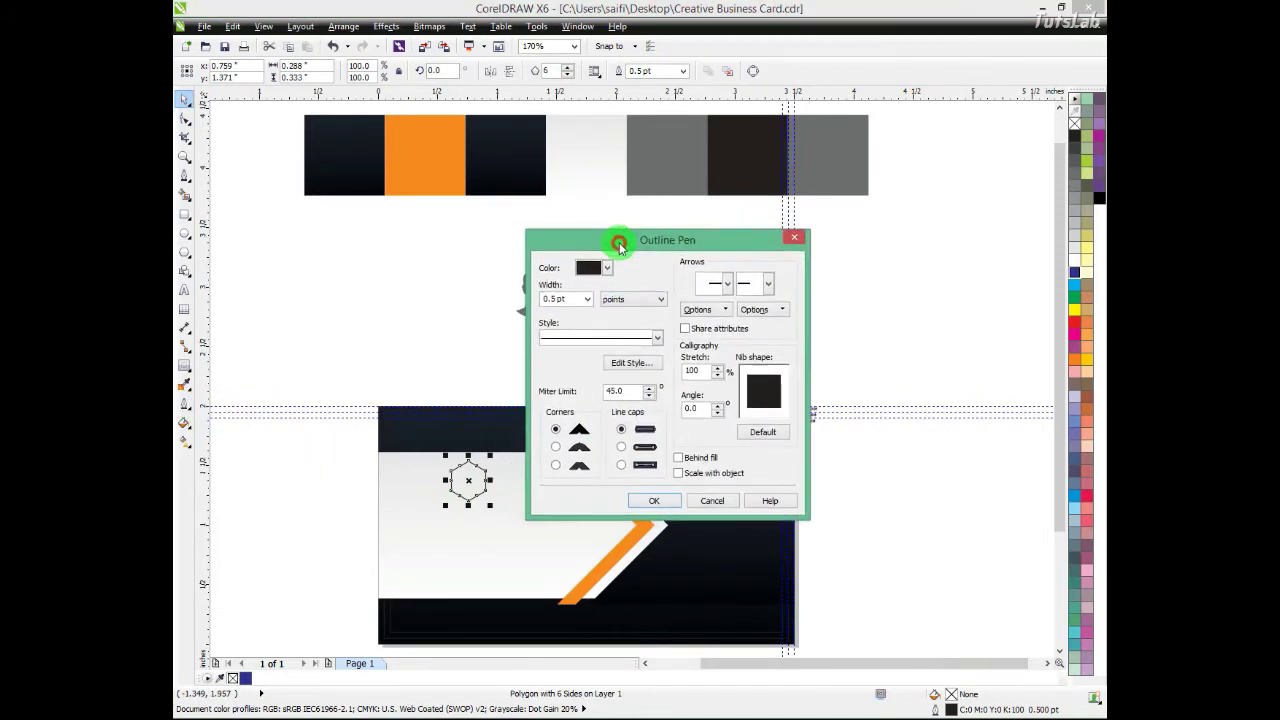
left_click(589, 302)
left_click(562, 354)
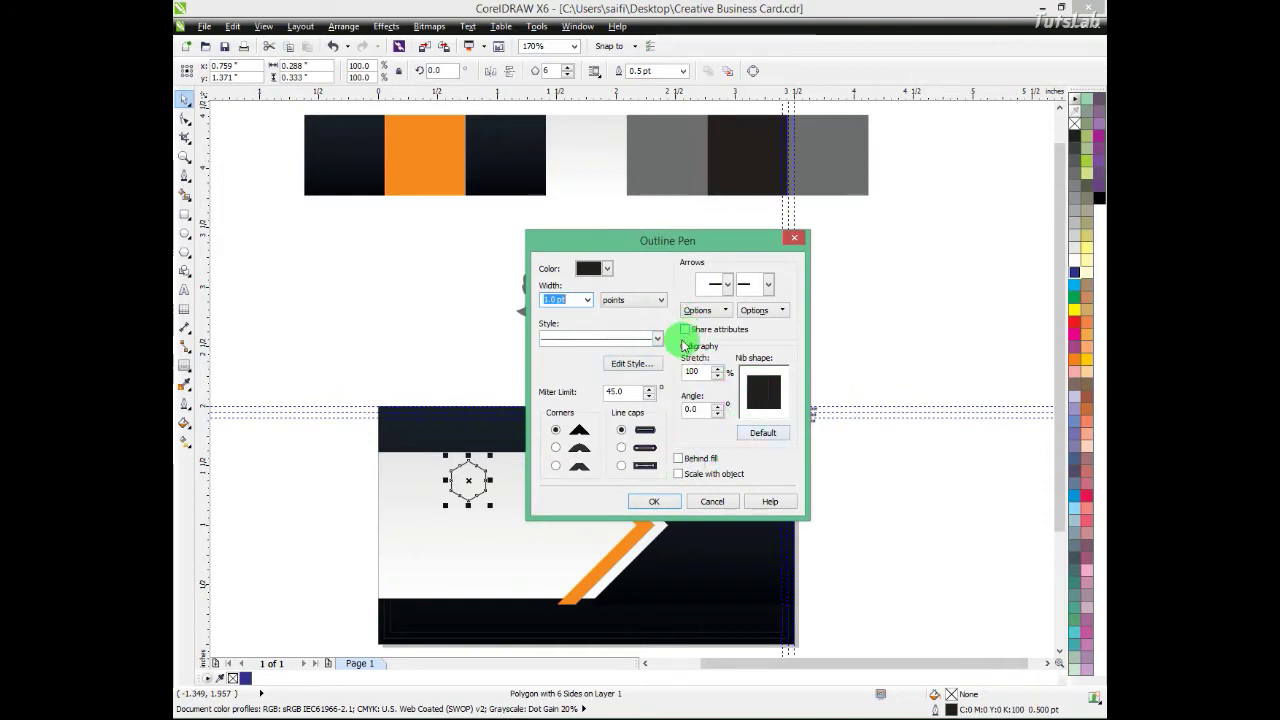
left_click(607, 268)
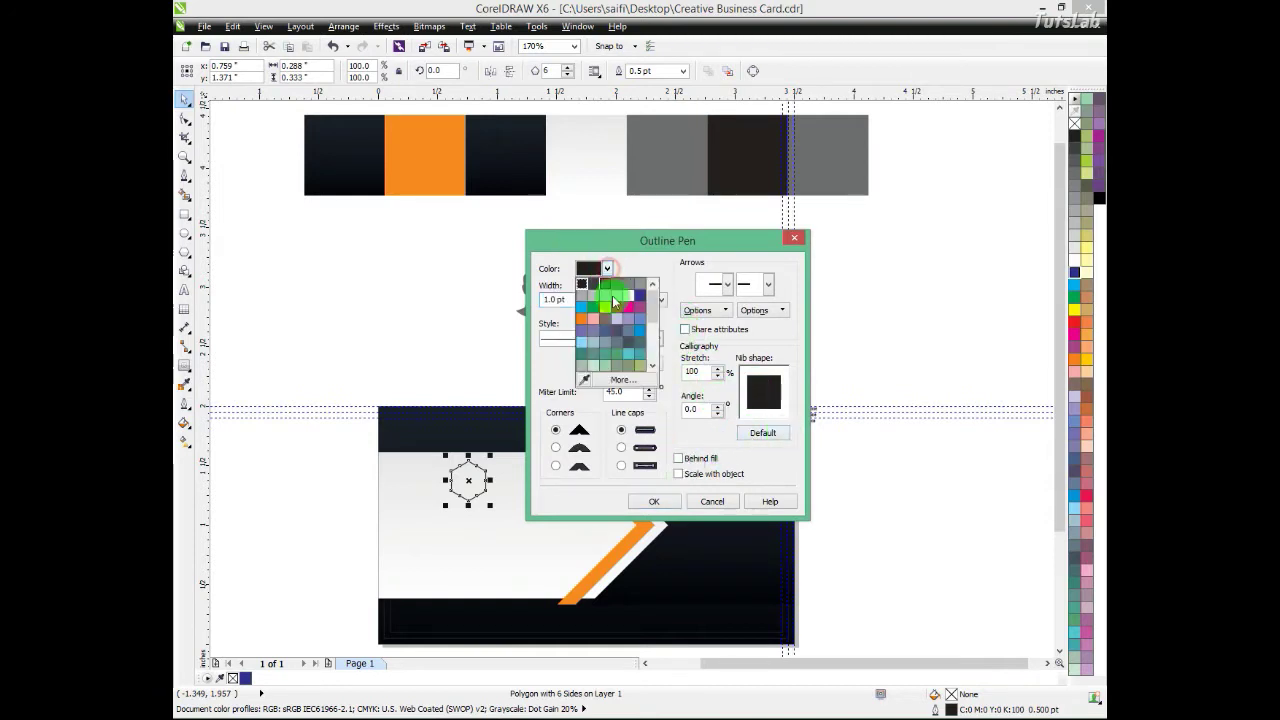
left_click(585, 373)
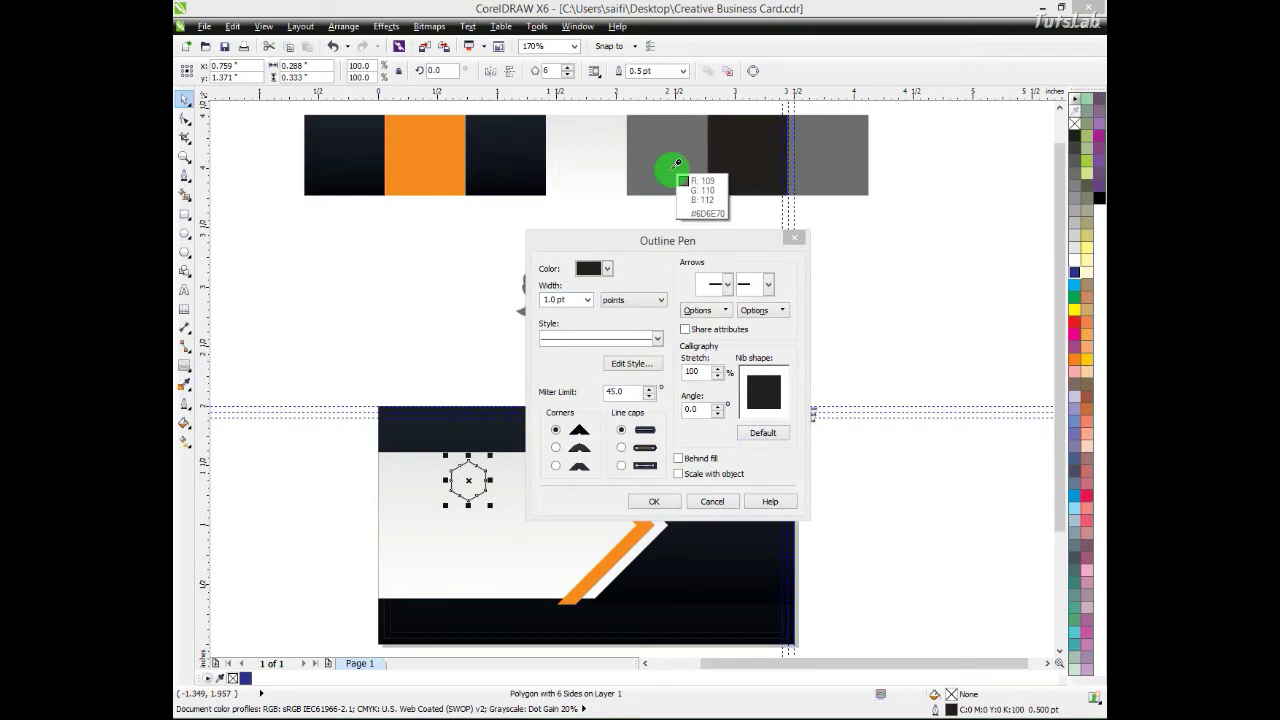
left_click(672, 167)
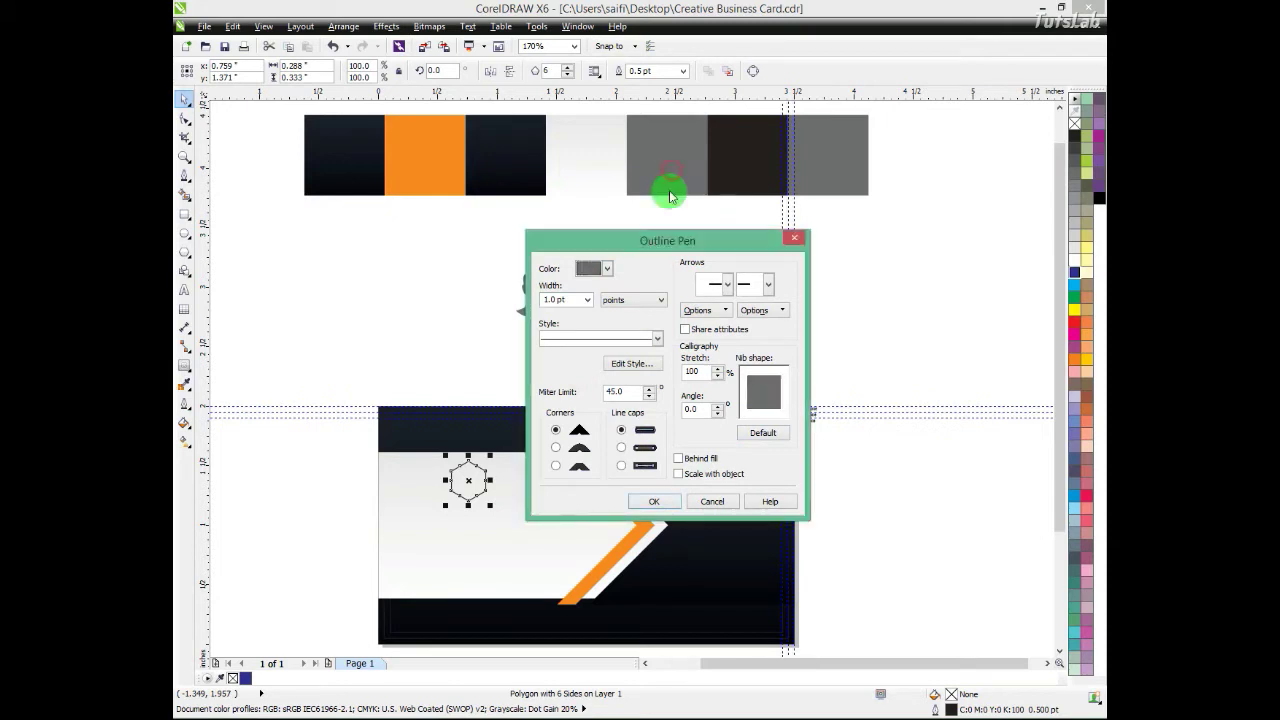
left_click(664, 501)
Step: Move the hexagon about 0.02 inches to the right within the light band
left_click_drag(355, 435, 681, 612)
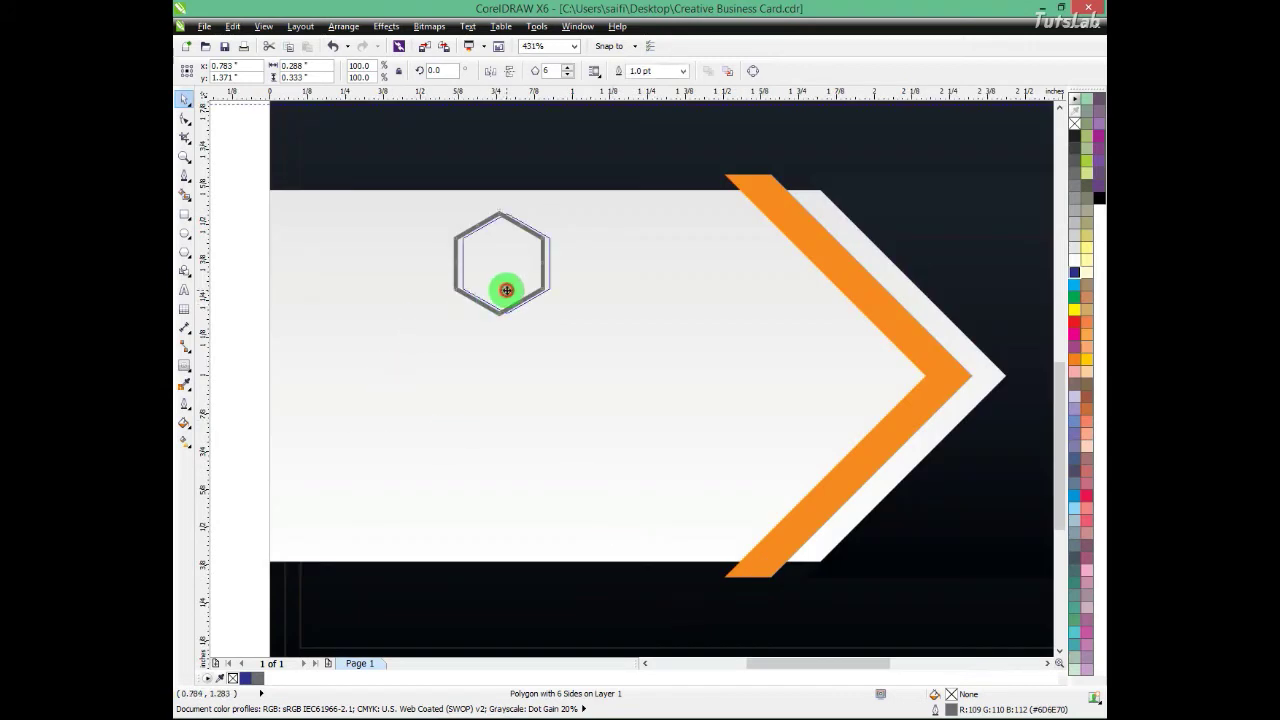
left_click_drag(507, 290, 511, 290)
left_click(519, 316)
Step: Add the text "Company Name" below the hexagon and set its font to Alternate Gothic No2 D
left_click(326, 386)
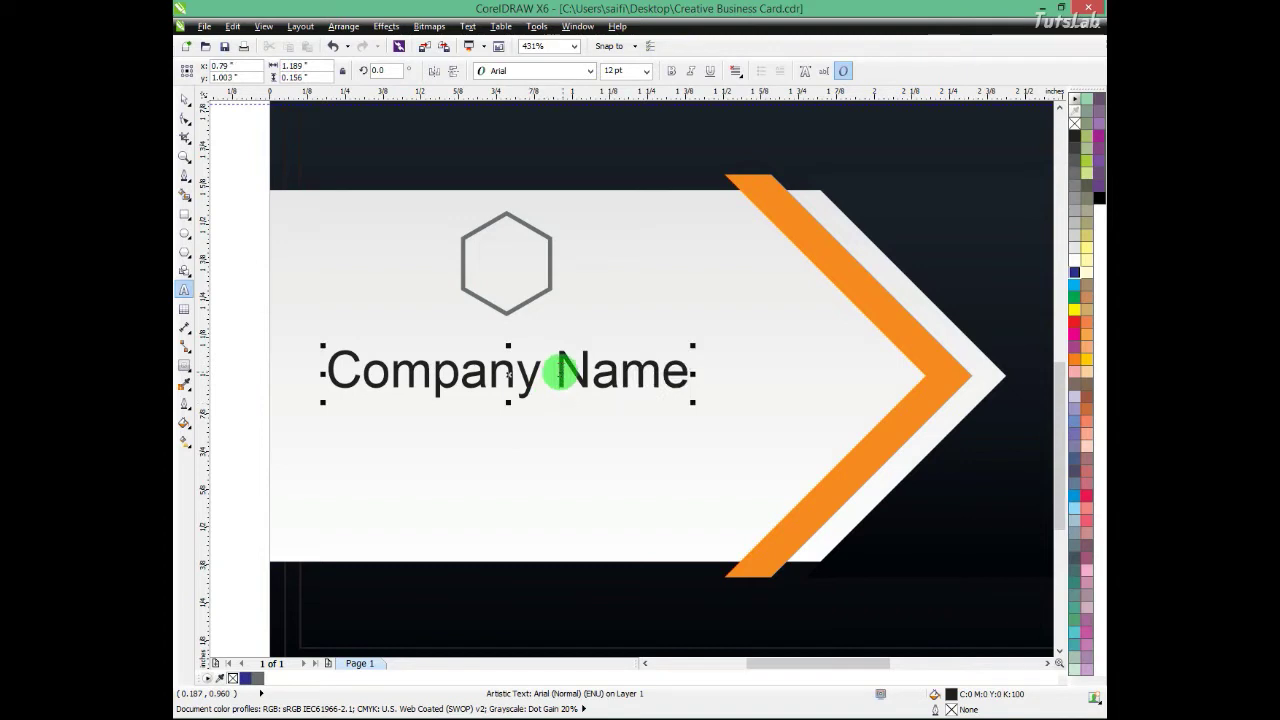
left_click_drag(558, 372, 712, 384)
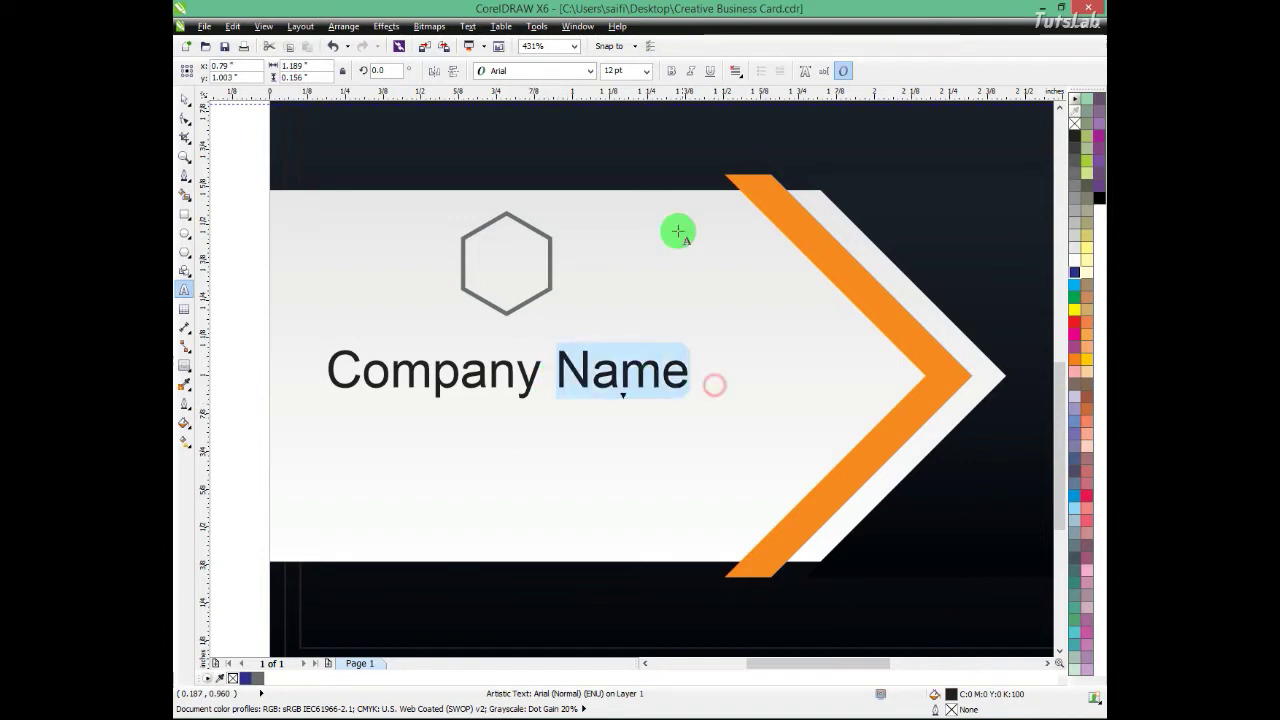
left_click(185, 104)
left_click(480, 70)
left_click(515, 104)
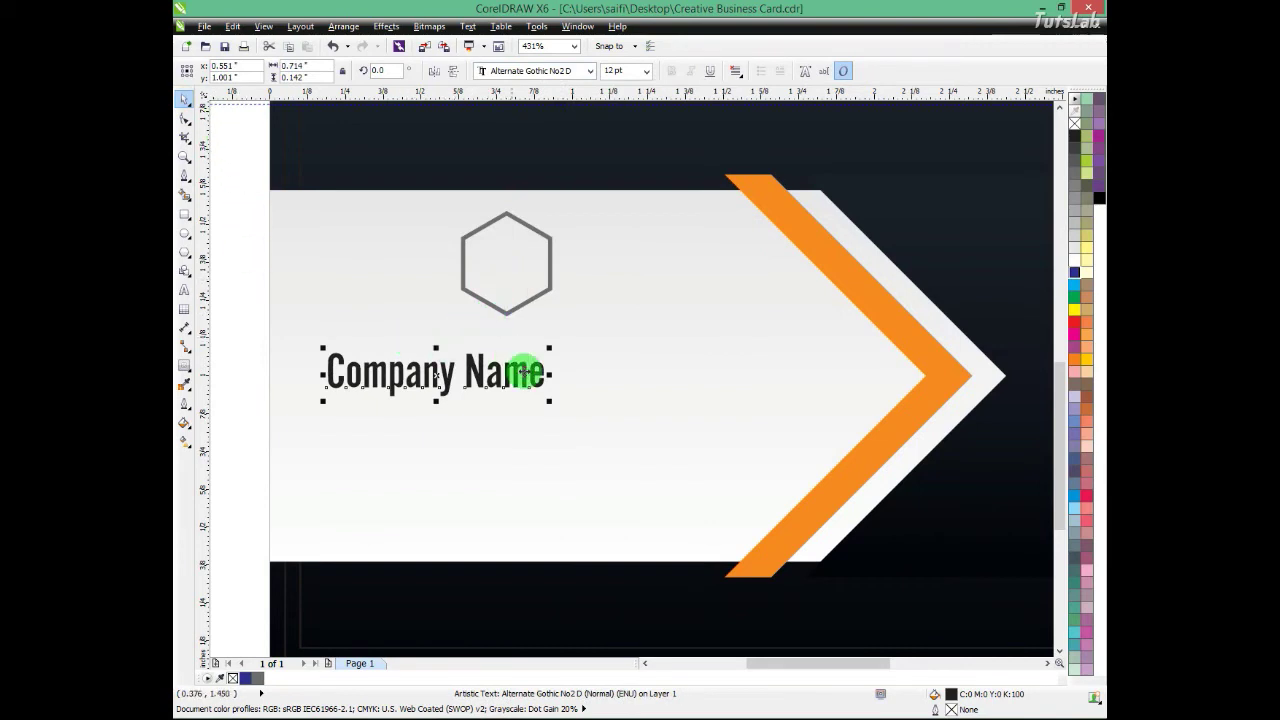
Step: Enlarge the company name to about 20.6 pt and centre it horizontally under the hexagon
left_click_drag(549, 403, 706, 492)
left_click(523, 305, "shift")
key("c")
left_click(523, 305, "shift")
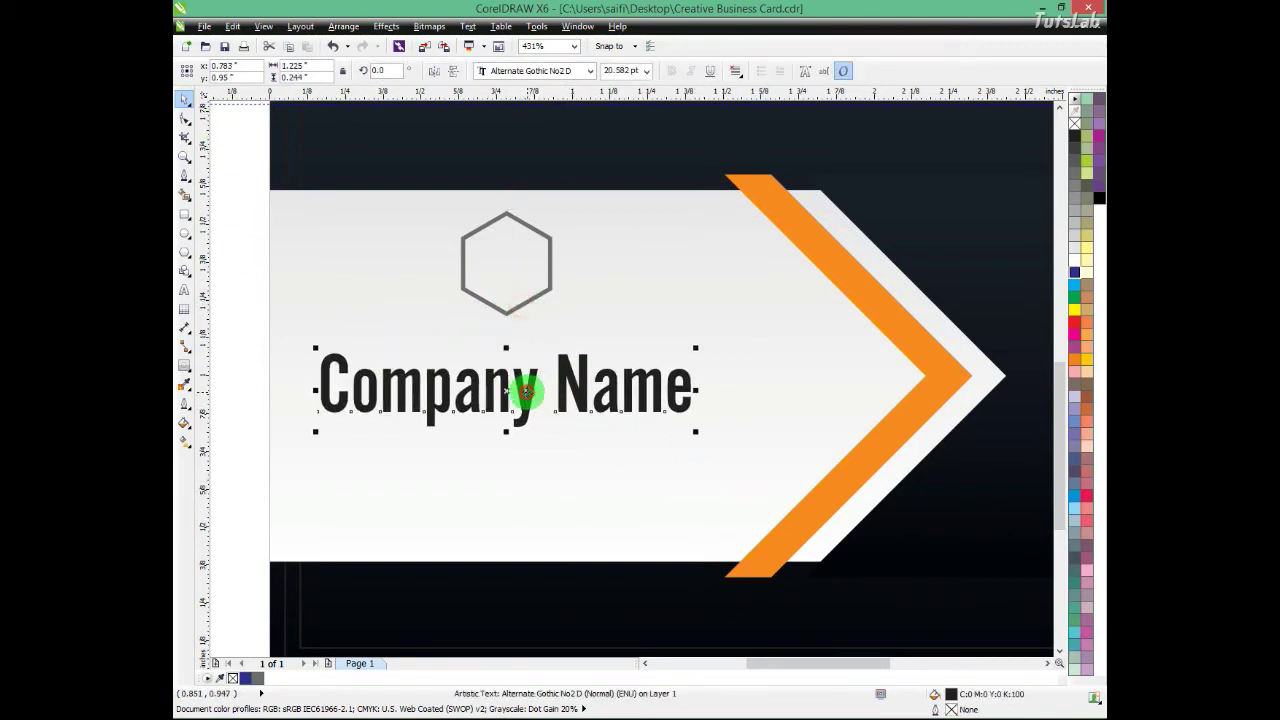
Step: Duplicate the company name below itself as "Company Slogan Goes Here" and scale the copy to about 11.3 pt
left_click_drag(526, 393, 527, 423)
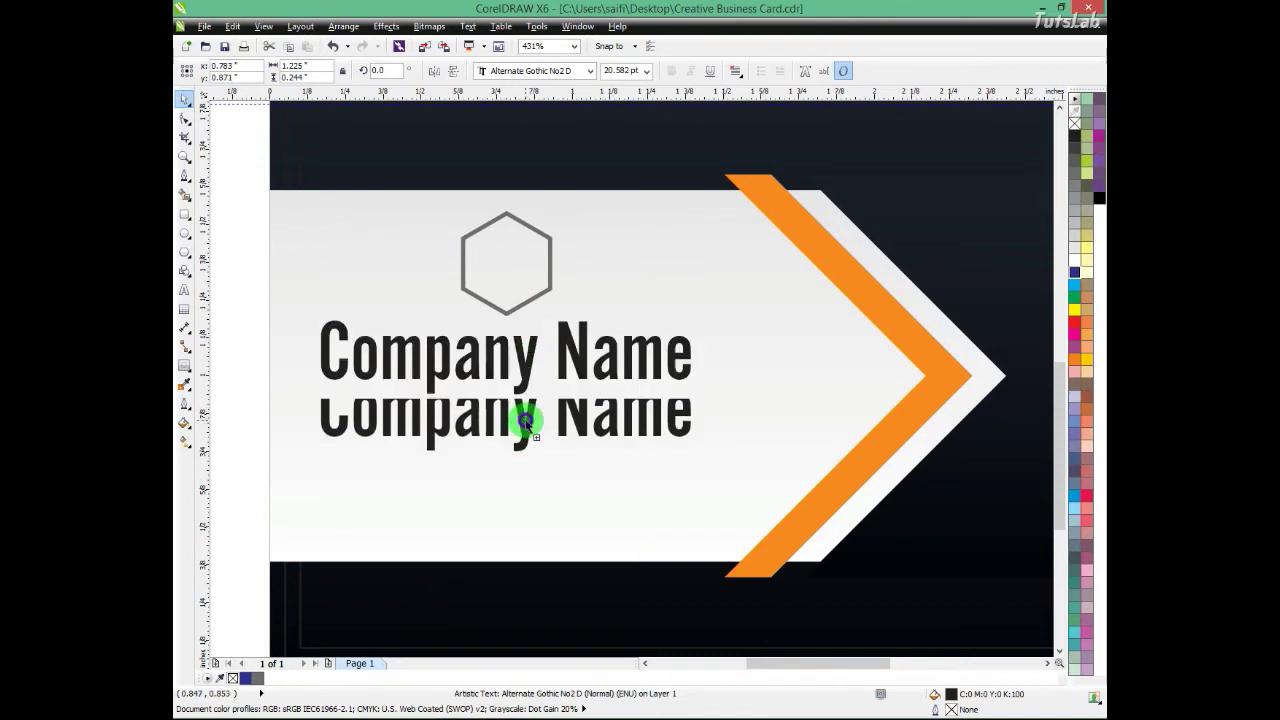
left_click_drag(527, 423, 527, 423)
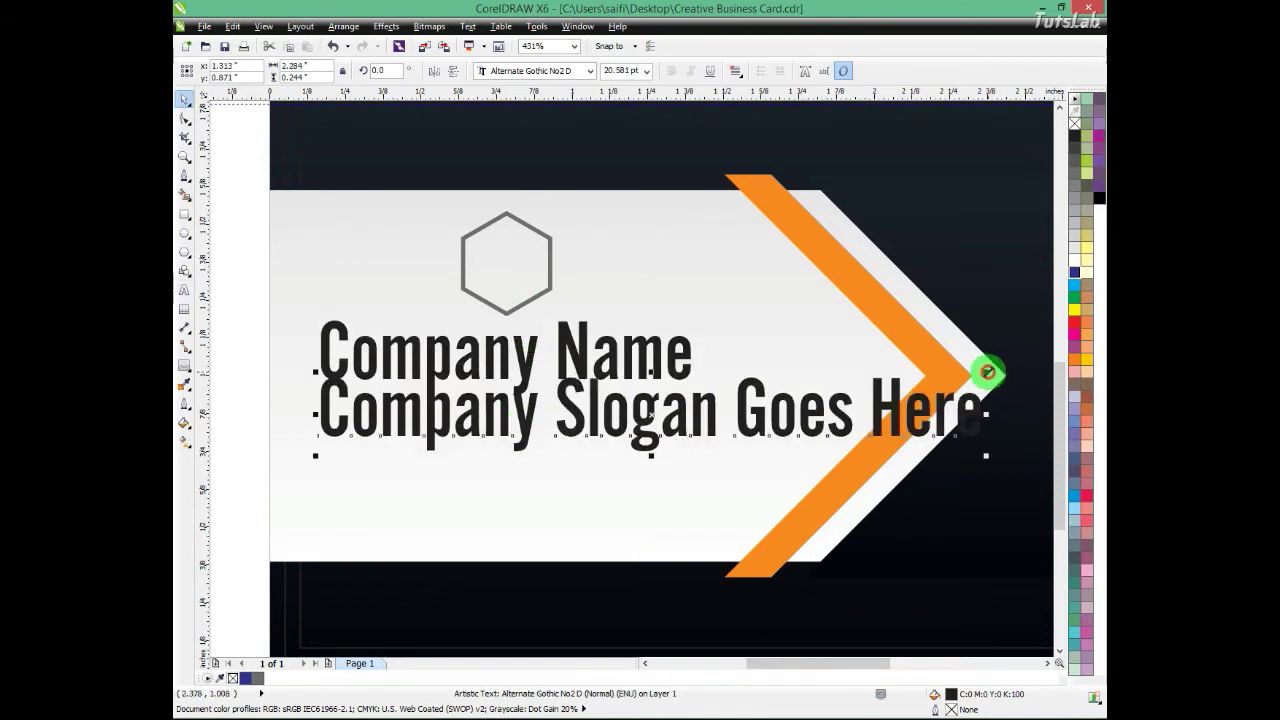
left_click_drag(986, 371, 690, 374)
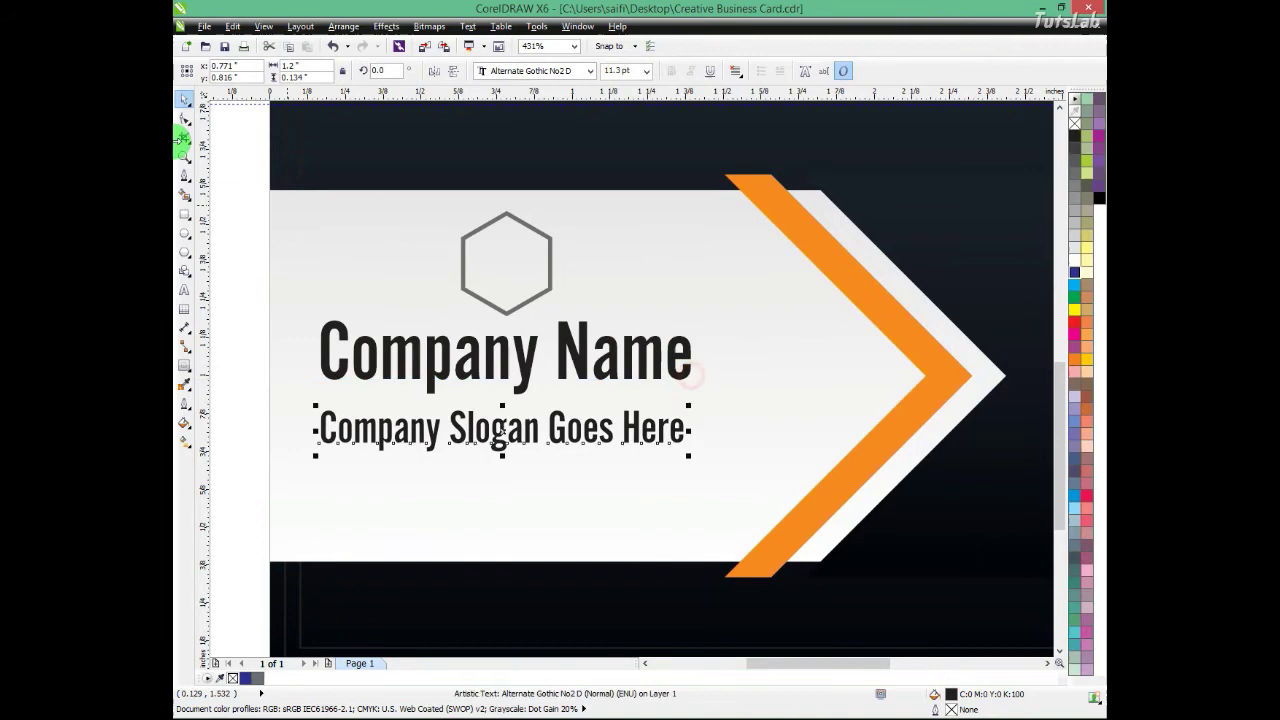
Step: Change the slogan to UPPERCASE and scale it down to about 9.3 pt
left_click(473, 27)
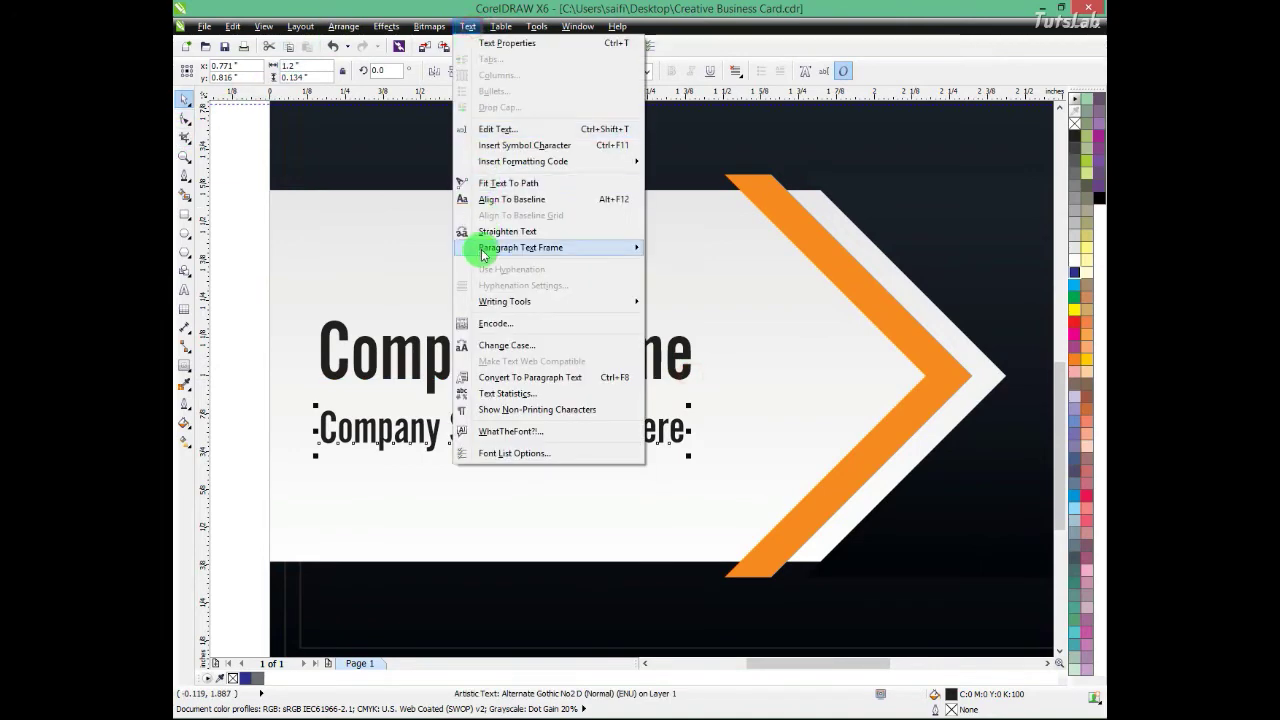
left_click(475, 342)
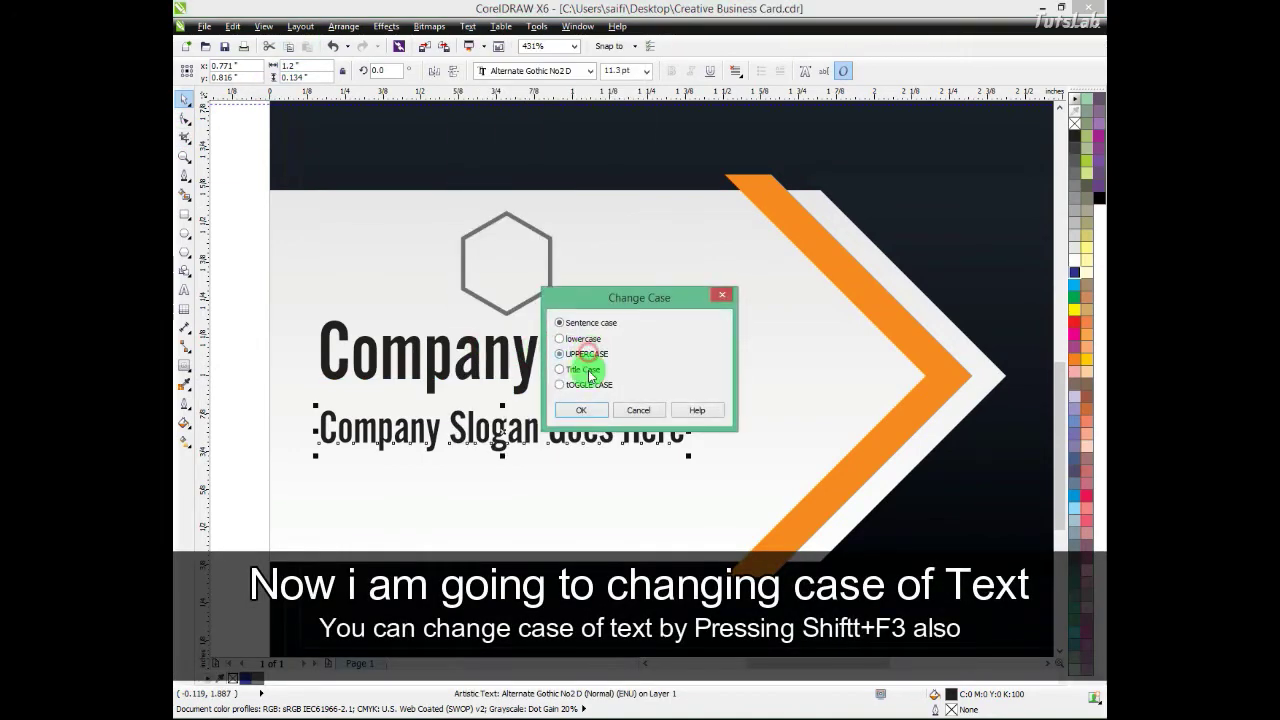
left_click(586, 410)
left_click_drag(737, 455, 671, 457)
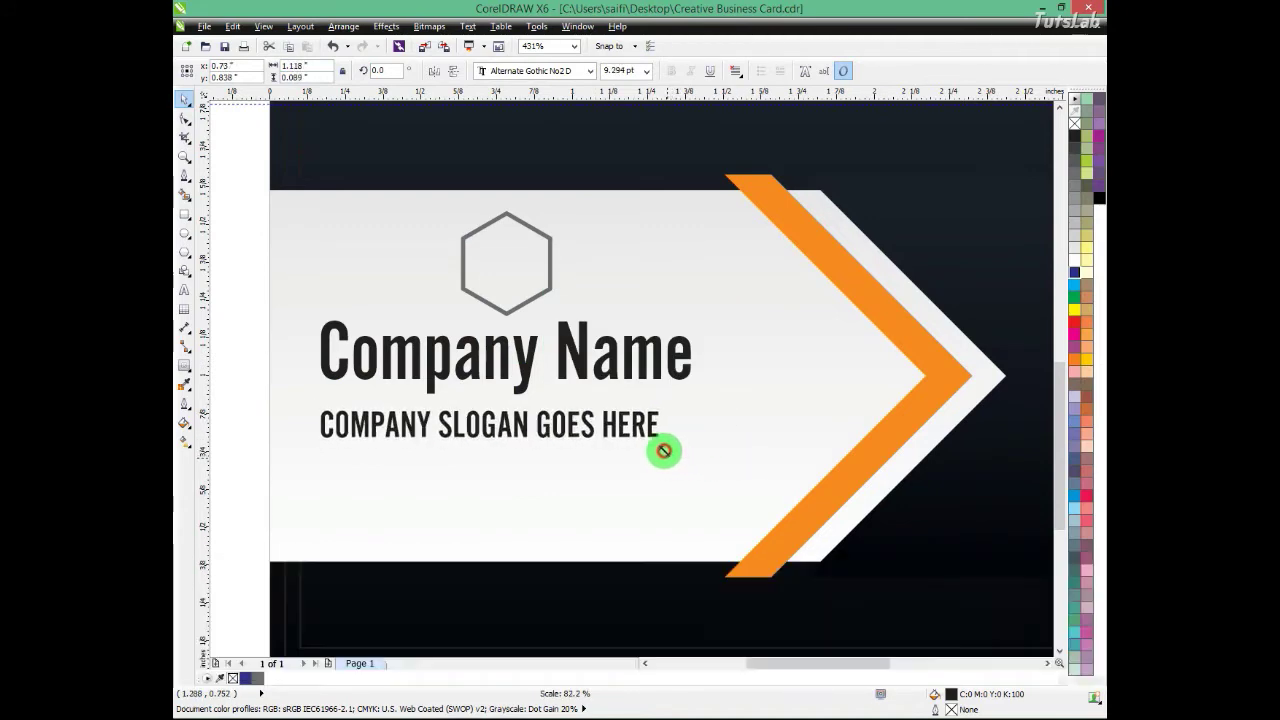
Step: Centre the slogan horizontally under the company name and move it up closer to it
left_click(614, 374, "shift")
key("c")
left_click(619, 420)
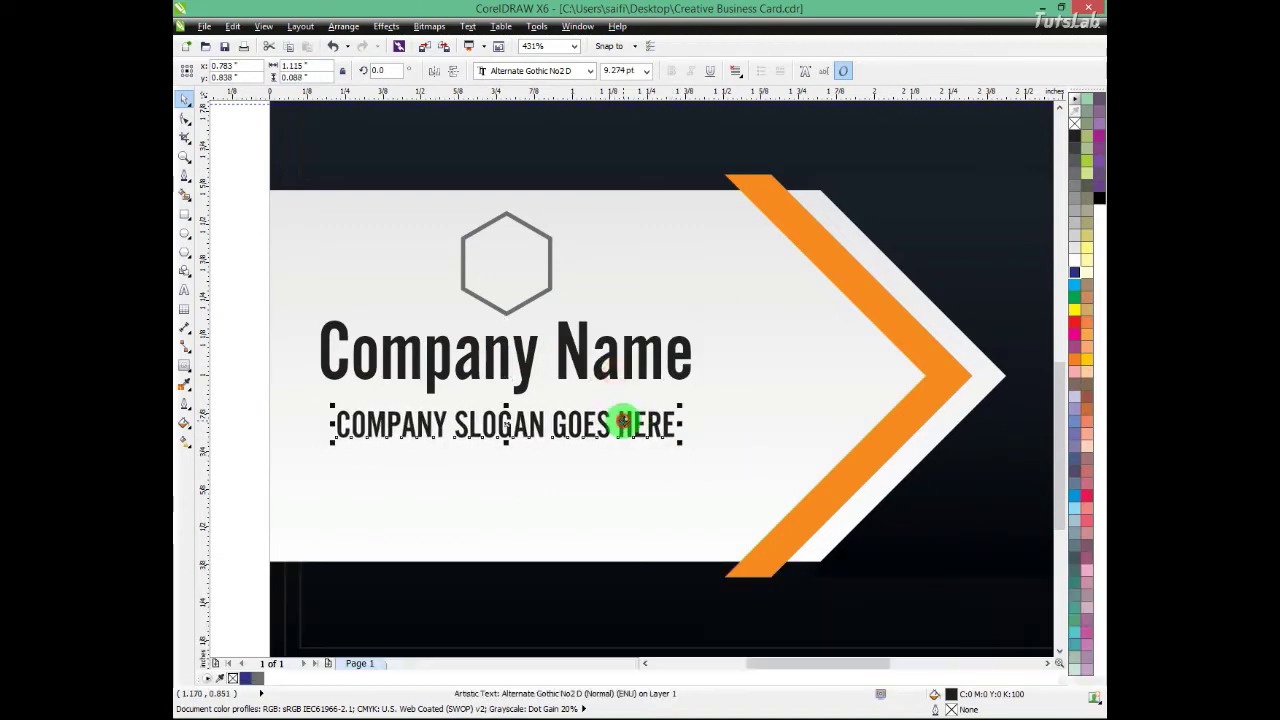
left_click_drag(622, 421, 623, 408)
Step: Group the company name and slogan with the hexagon and centre the group vertically on the light band
left_click(610, 363, "shift")
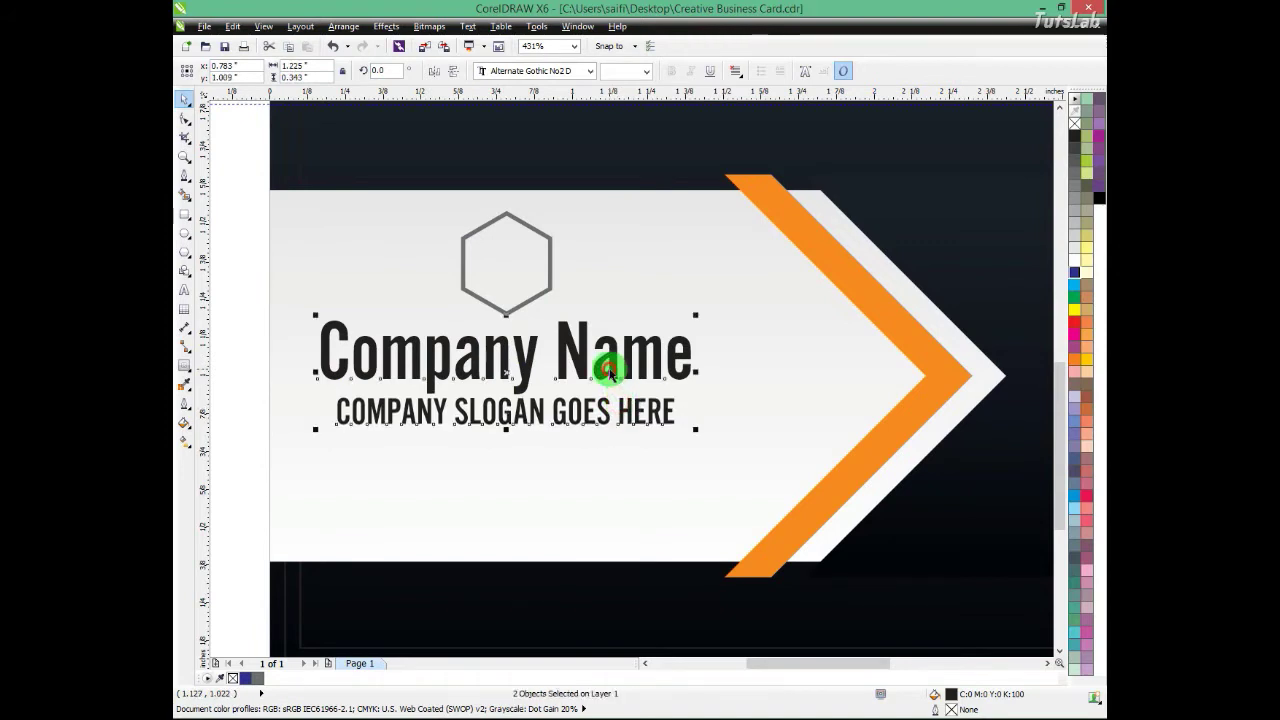
key("ctrl+g")
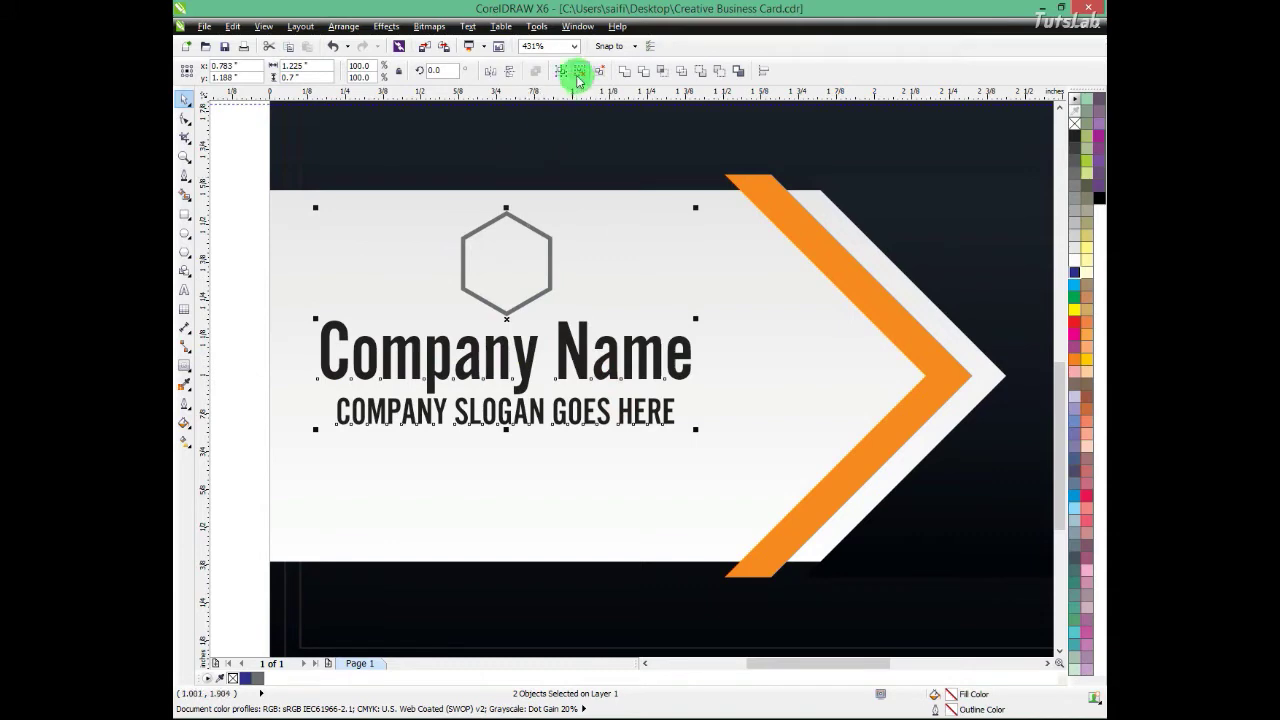
left_click(561, 70)
key("e")
left_click(751, 291, "shift")
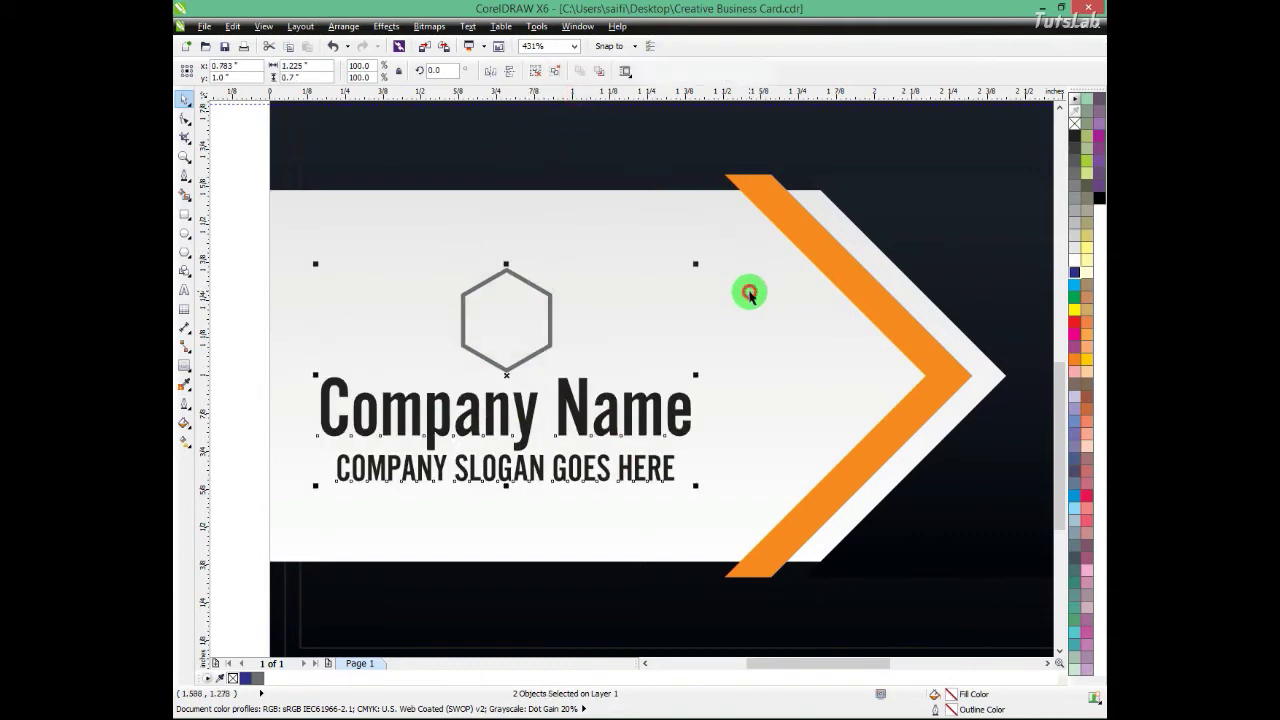
Step: Enlarge the logo group to about 1.29 by 0.74 inches and ungroup it into the hexagon and separate text lines
left_click_drag(694, 266, 714, 251)
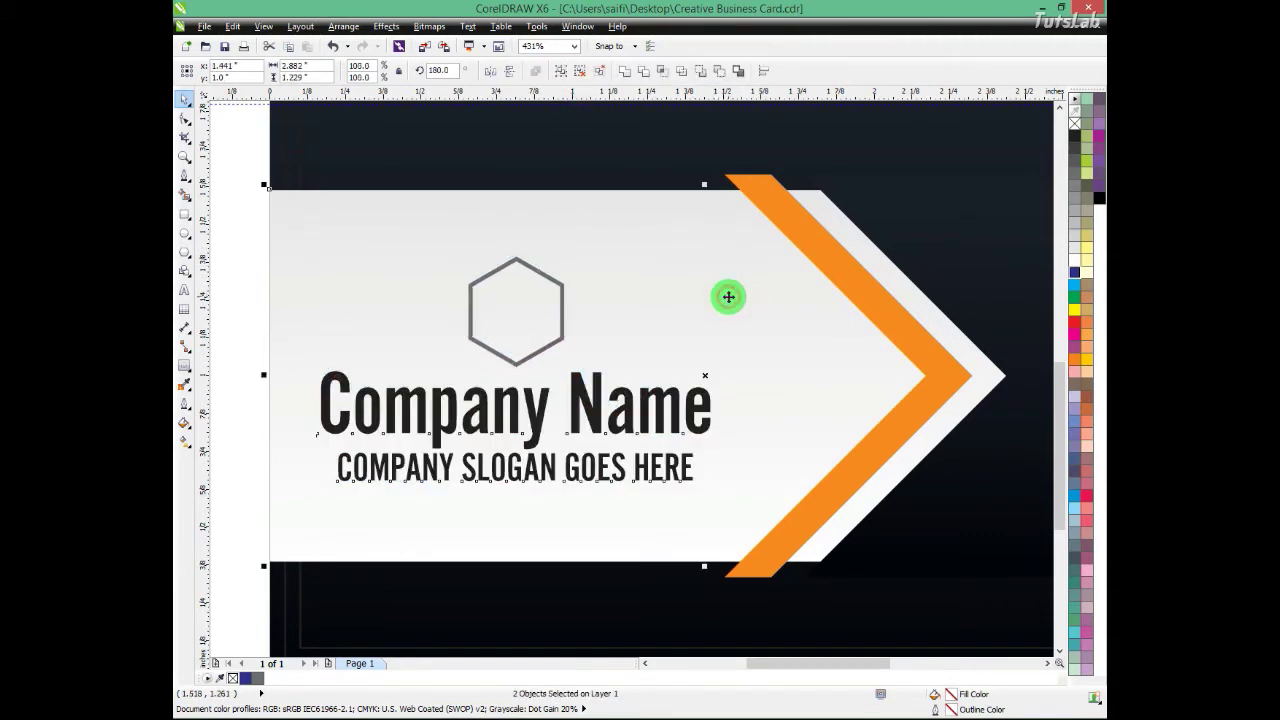
key("F4")
key("ctrl+u")
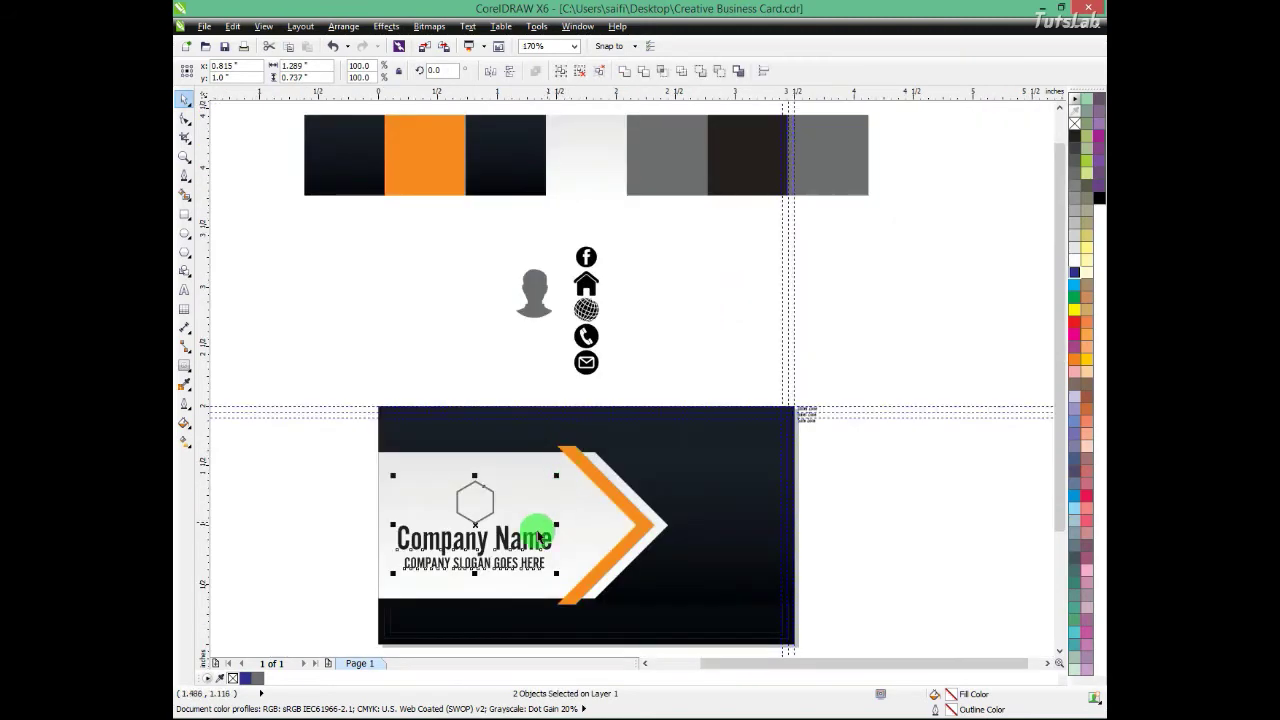
key("Escape")
left_click(522, 539)
key("ctrl+u")
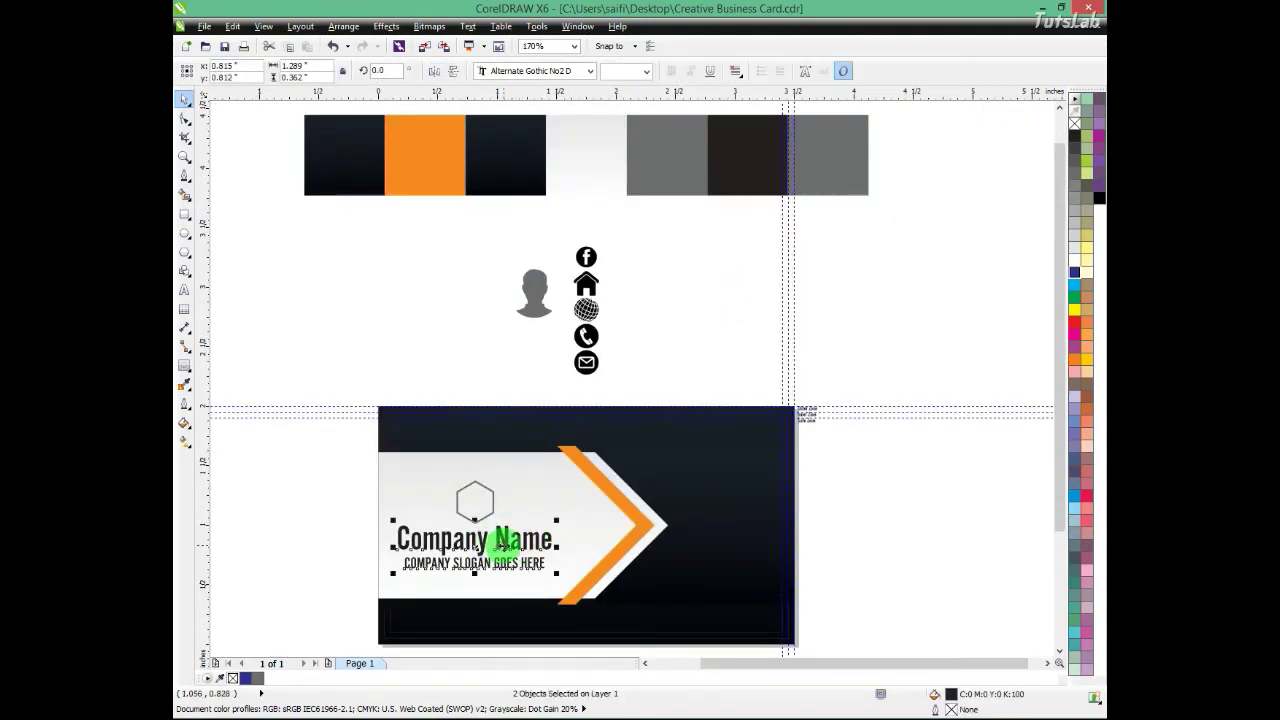
key("Escape")
Step: Copy the outline and fill properties of the grey swatches onto the company name and the slogan
left_click(500, 543)
key("ctrl+shift+a")
key("Return")
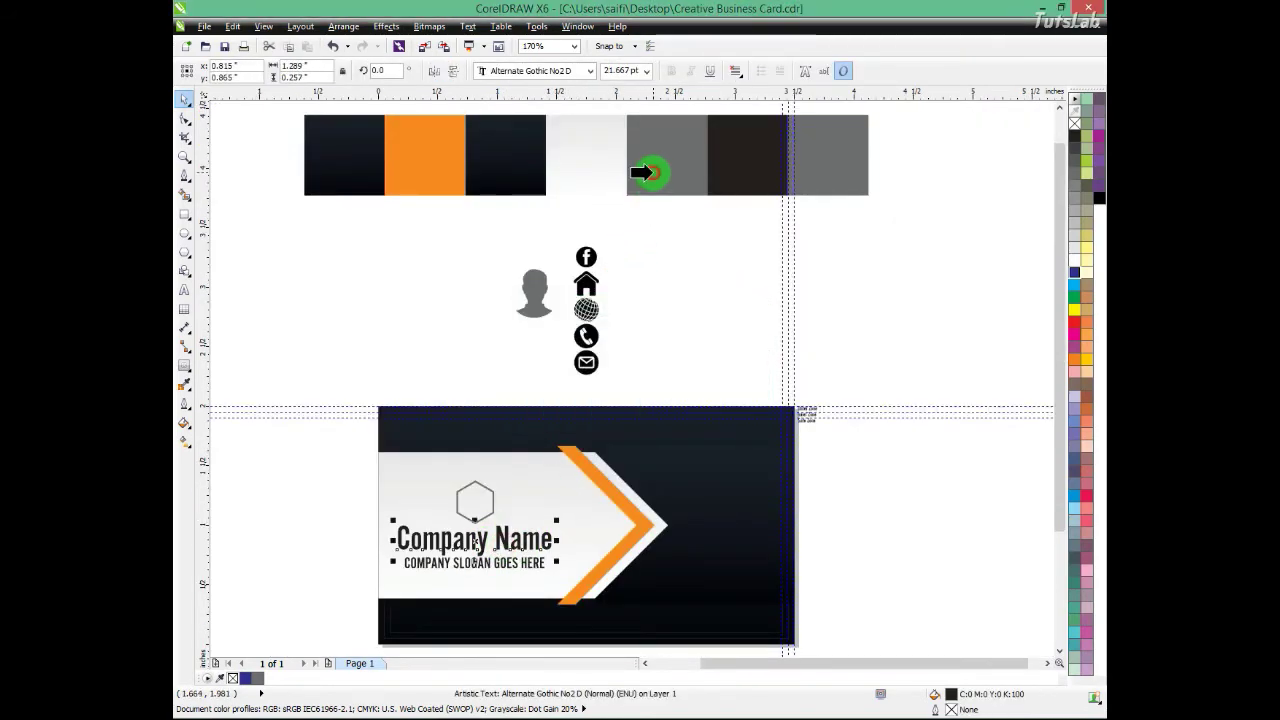
left_click(515, 562, "ctrl")
key("ctrl+shift+a")
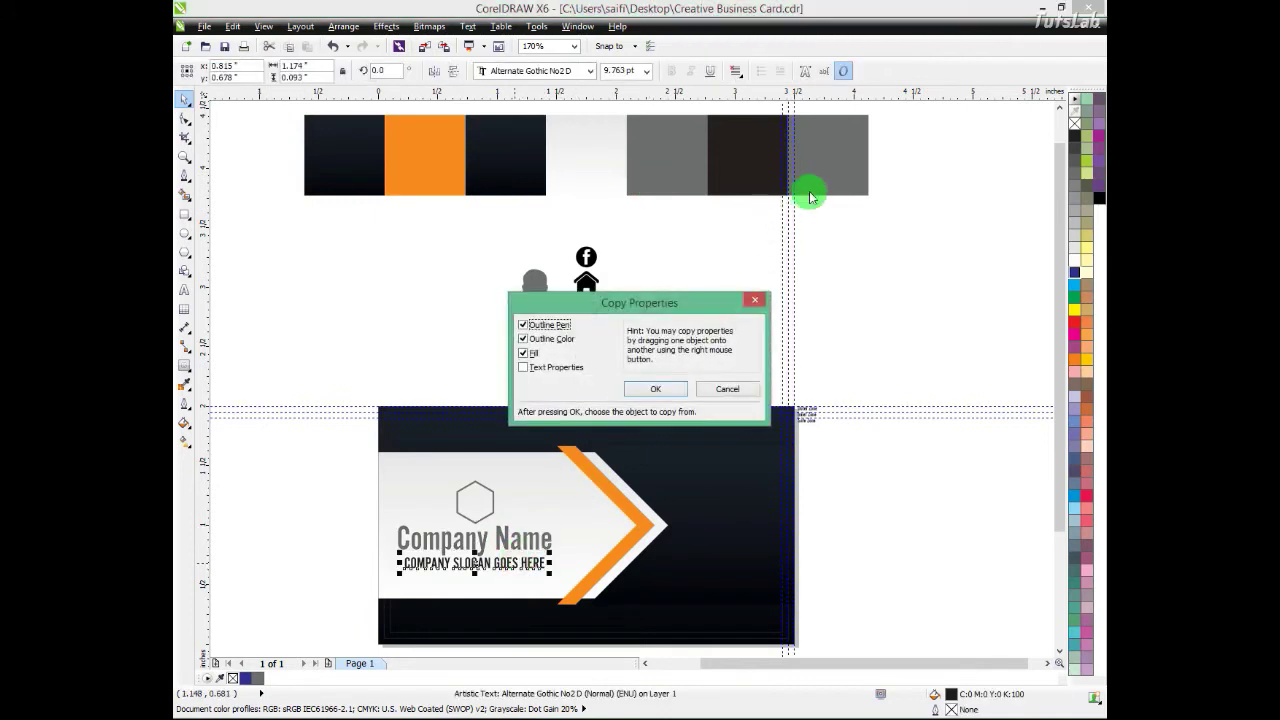
key("Return")
left_click(808, 177)
key("Escape")
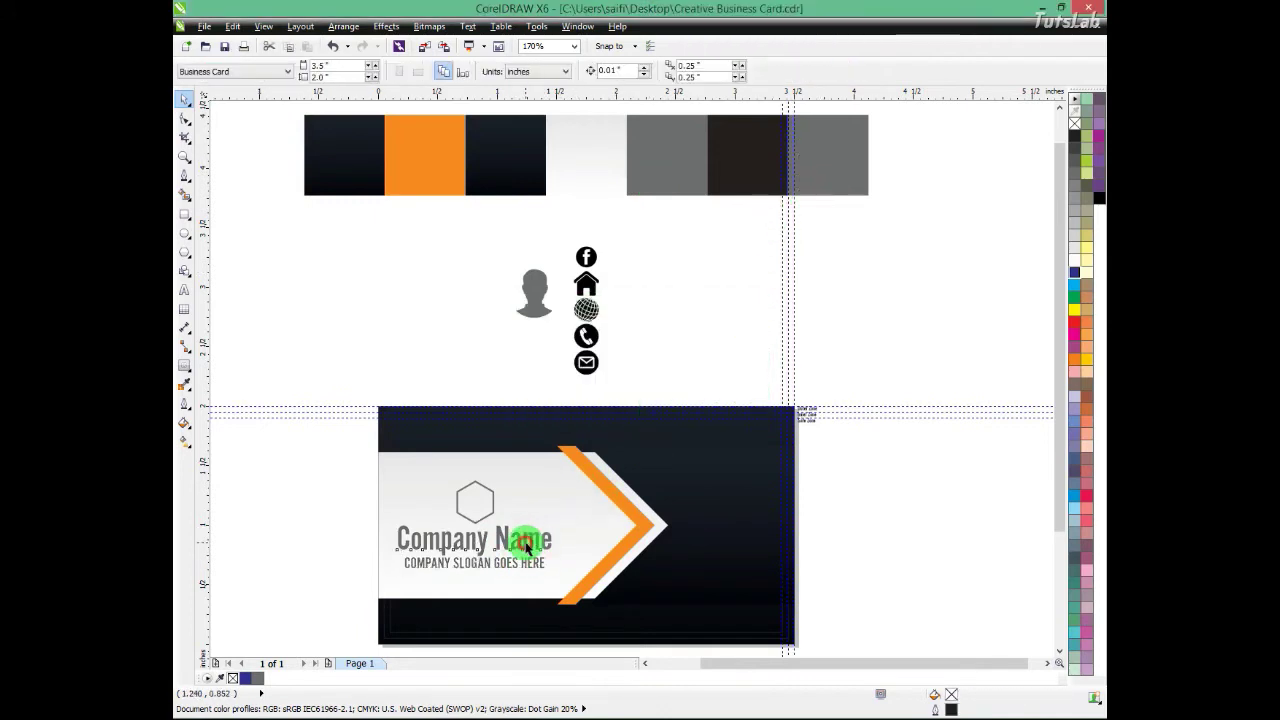
Step: Recolour only the word "Name" in the company name with the near-black swatch's colour (#231F1F)
double_click(524, 543)
left_click_drag(487, 542, 391, 543)
key("ctrl+space")
left_click(510, 537)
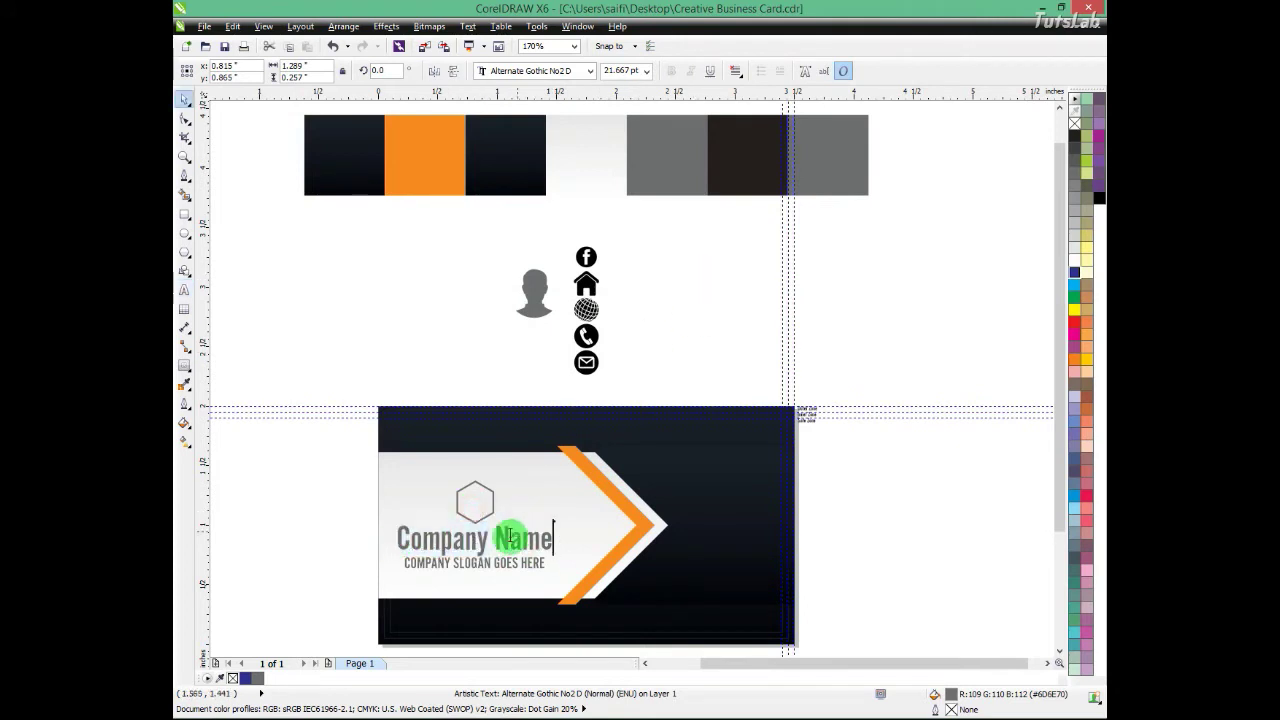
left_click_drag(497, 538, 571, 533)
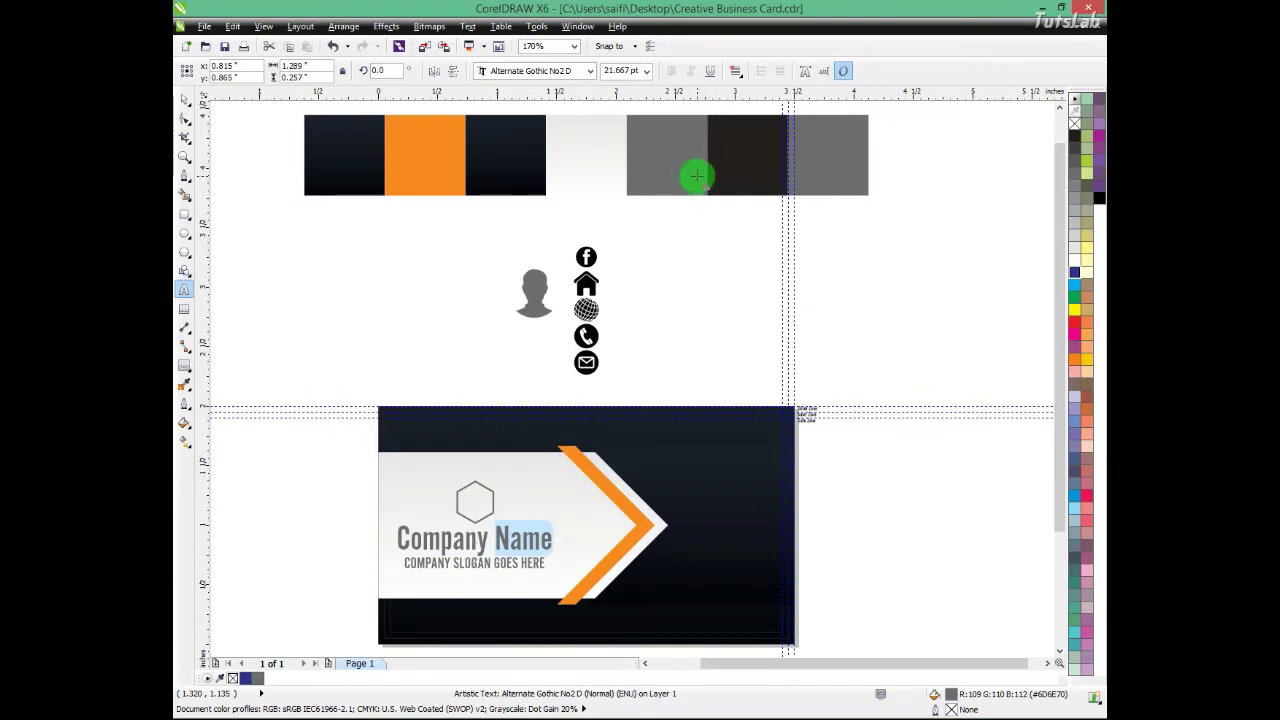
left_click(733, 165)
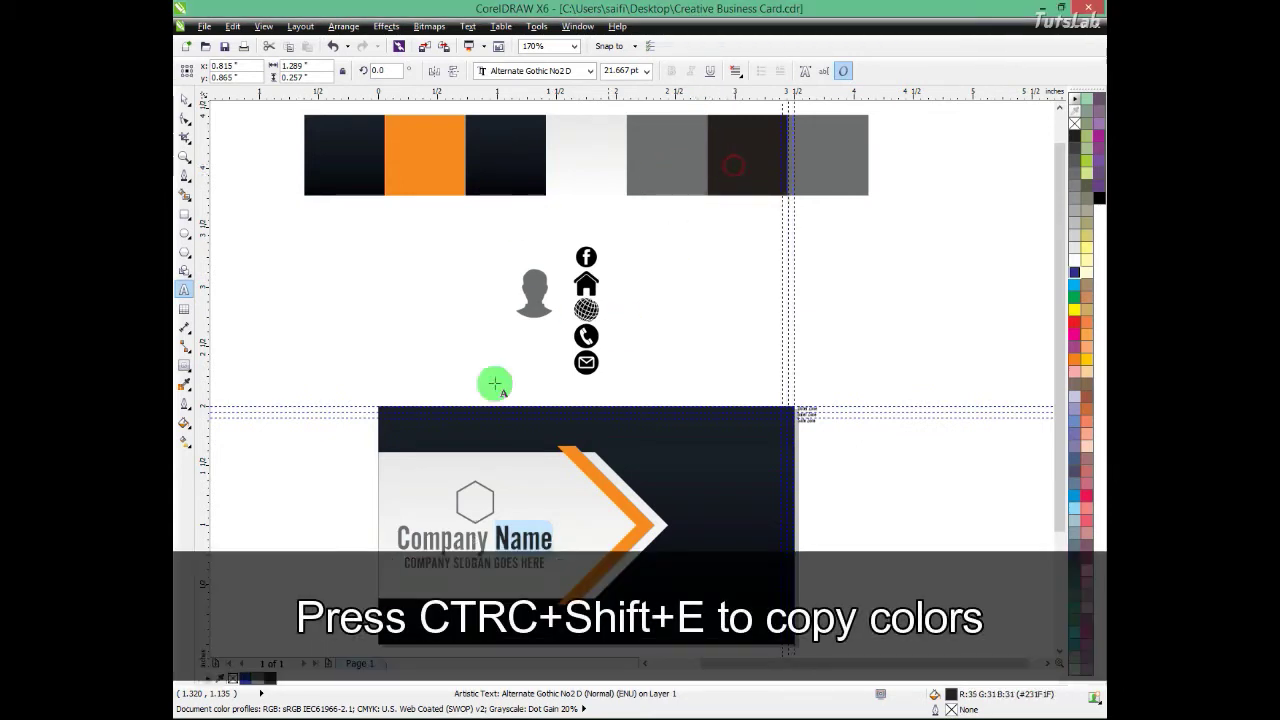
left_click(187, 98)
Step: Group the hexagon, company name and slogan, and ungroup them again
left_click(516, 566)
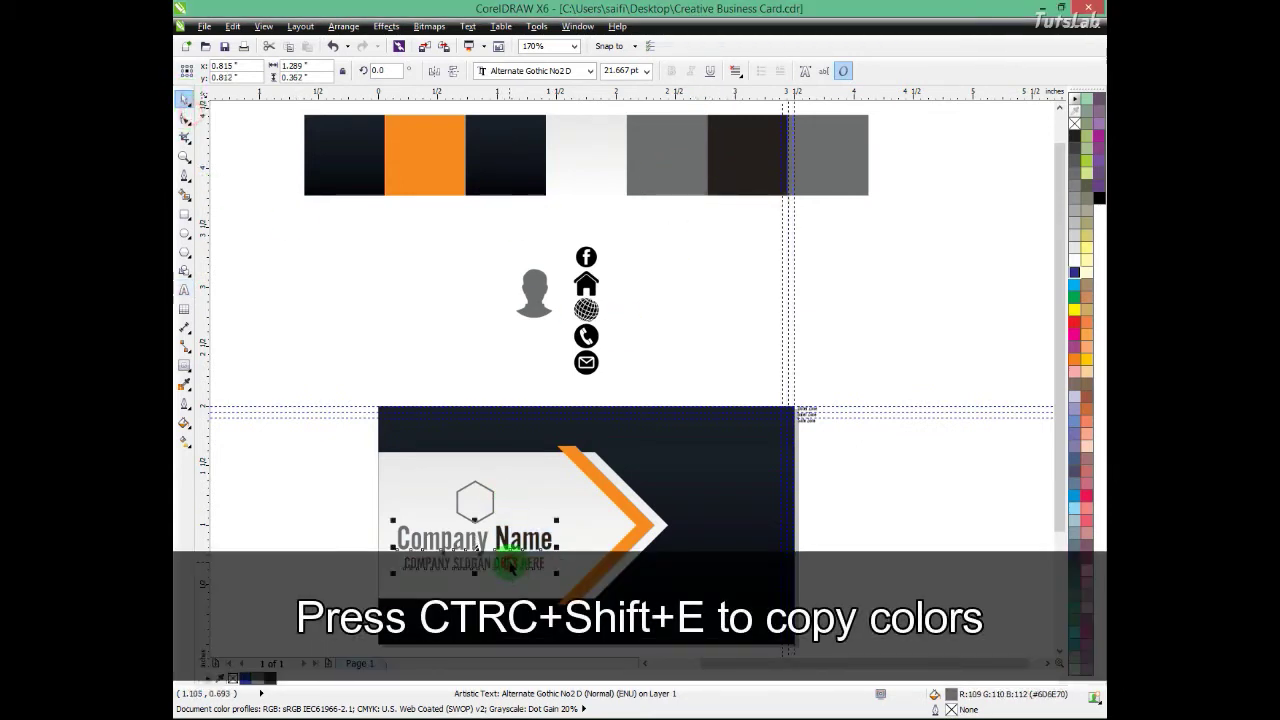
left_click_drag(350, 446, 575, 593)
key("ctrl+g")
left_click(576, 549, "shift")
left_click(576, 549, "shift")
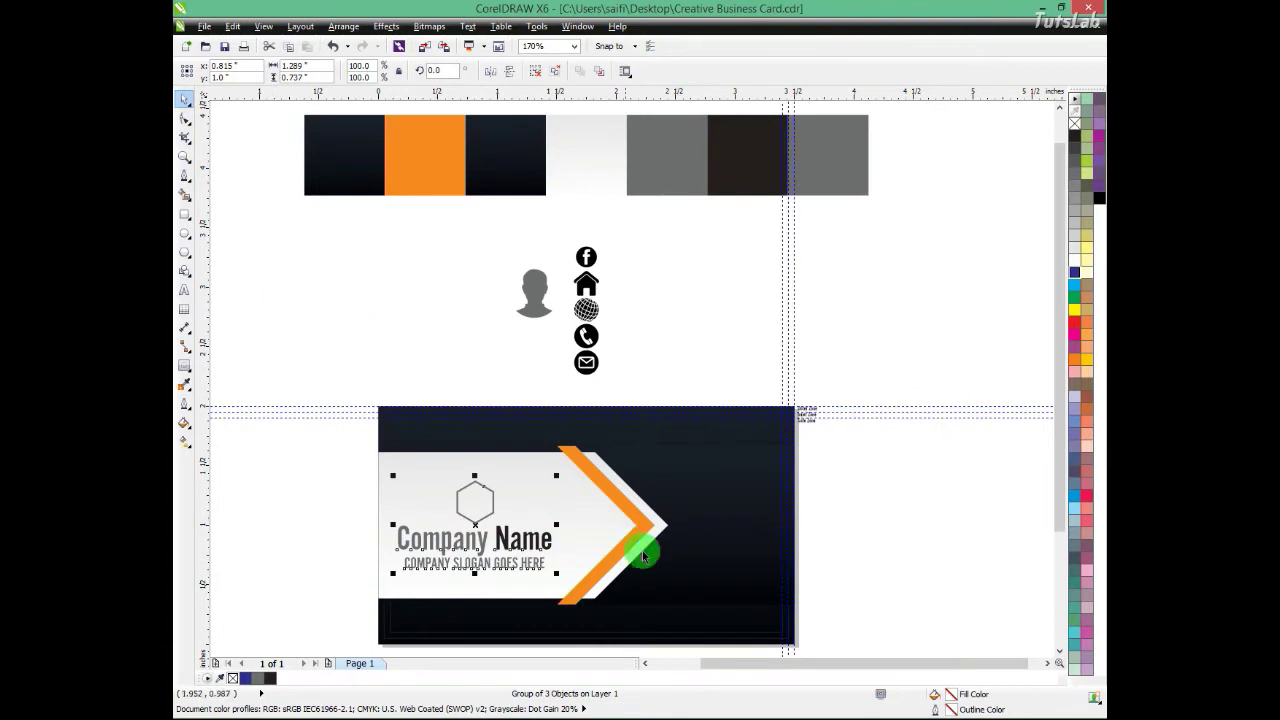
key("ctrl+u")
left_click(846, 429)
key("F2")
left_click_drag(851, 425, 362, 622)
left_click_drag(474, 422, 887, 430)
double_click(785, 418)
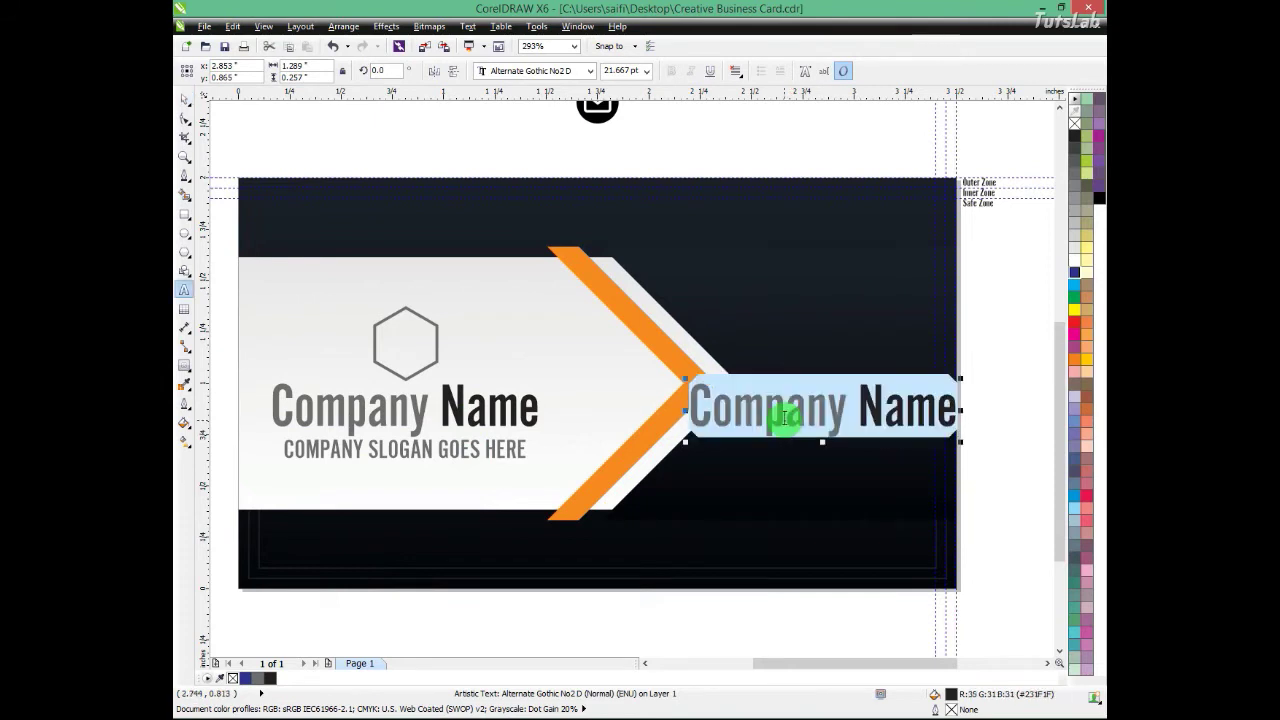
type("www.c")
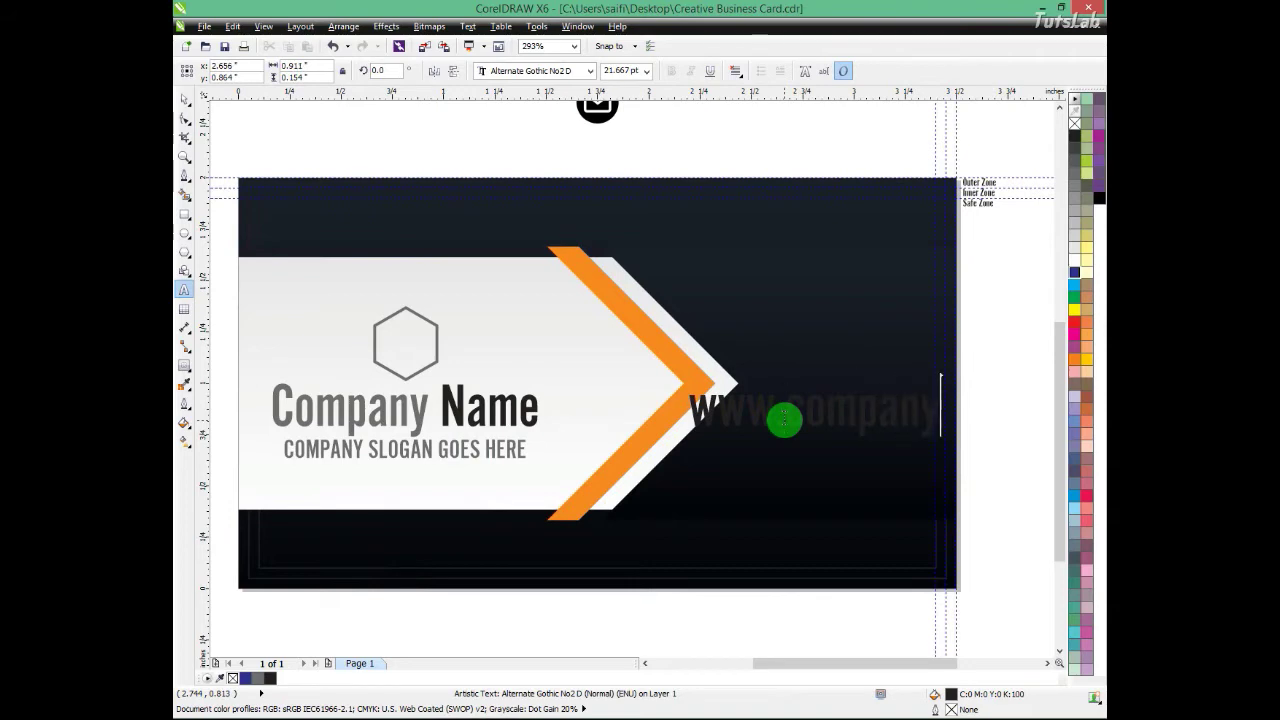
type("ompany-name.com")
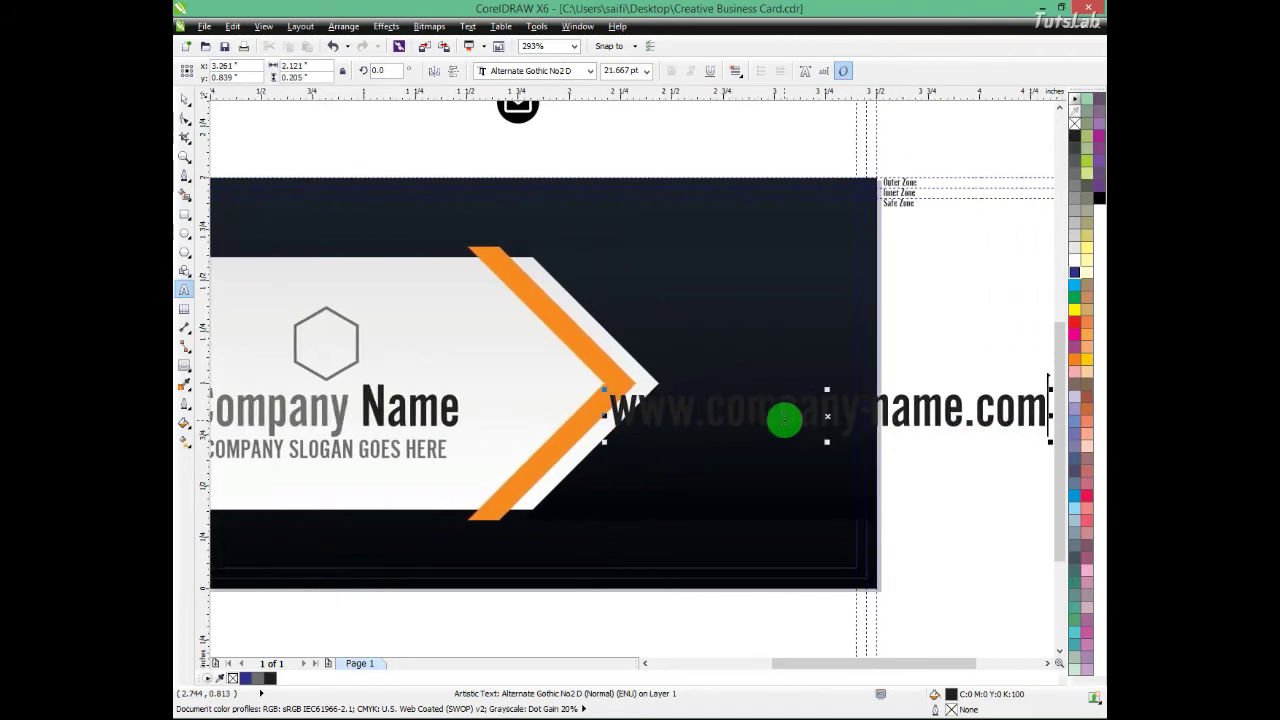
Step: Scale the web address down to about 0.8 inch wide and centre it vertically on the dark area beside the arrow tip
key("ctrl+space")
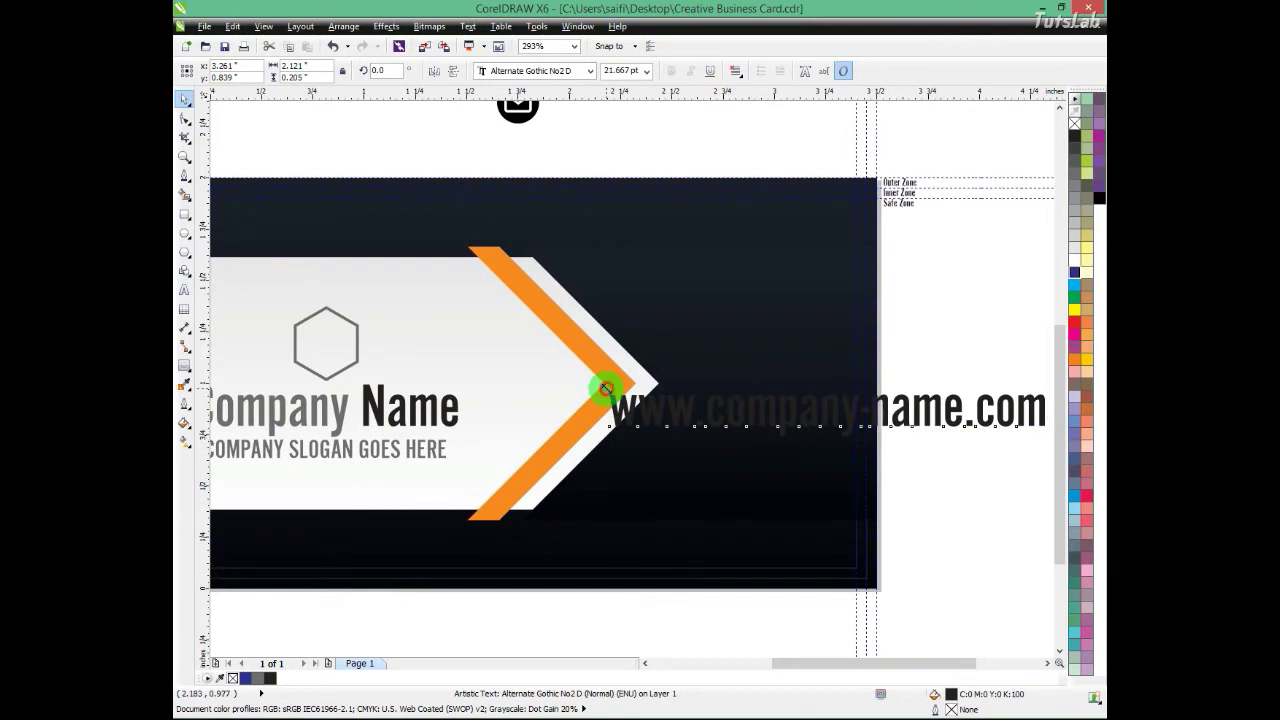
left_click_drag(606, 388, 708, 387)
left_click(726, 443, "shift")
left_click(758, 403)
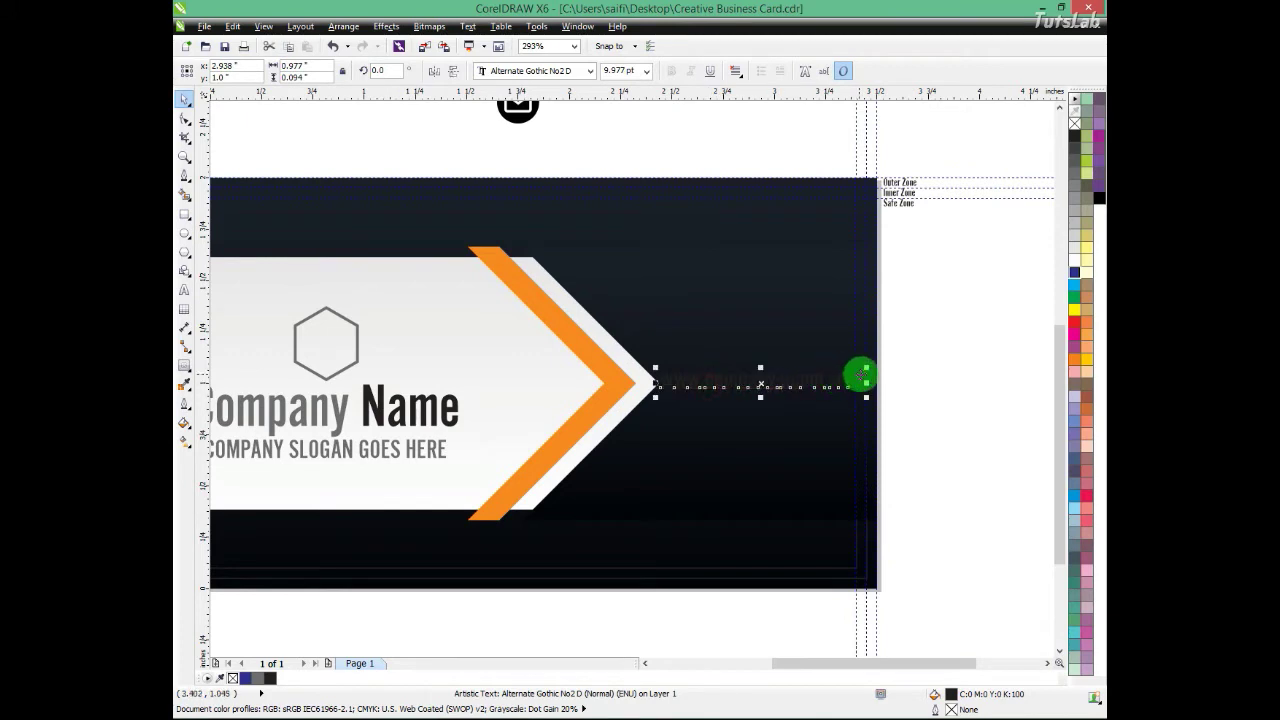
left_click_drag(838, 366, 830, 366)
left_click(785, 416, "shift")
left_click(716, 392)
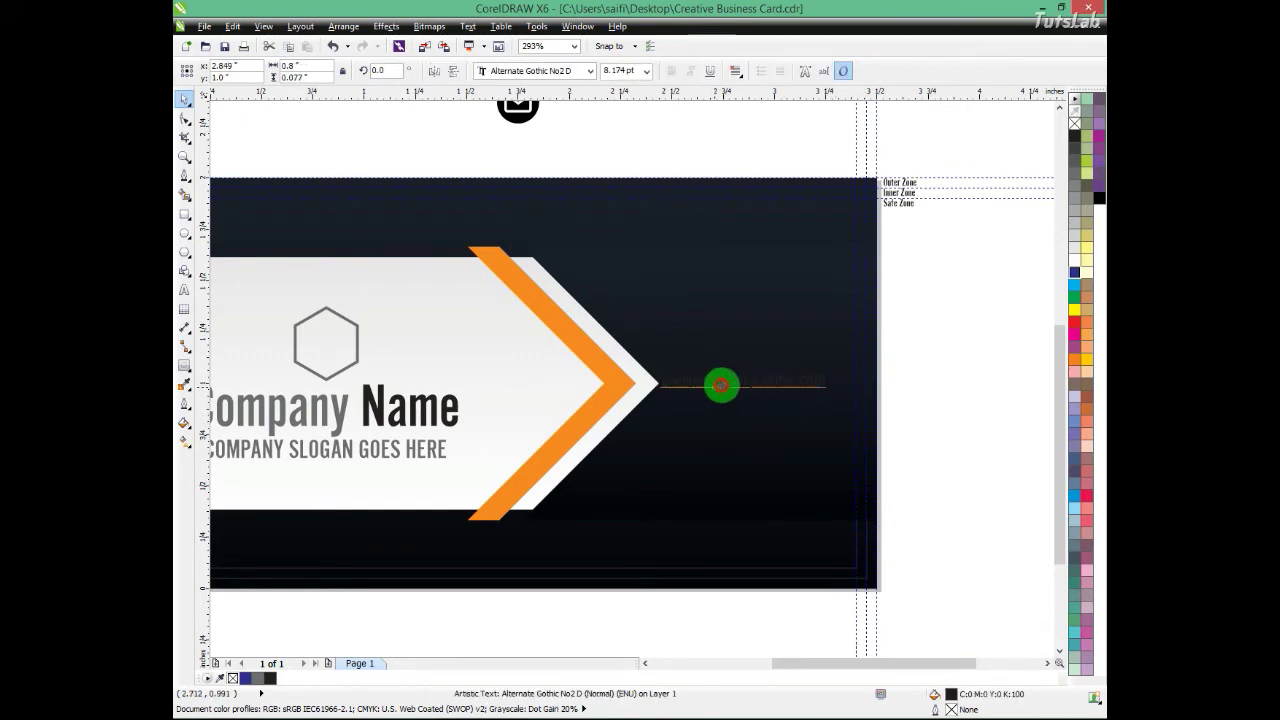
left_click(729, 384)
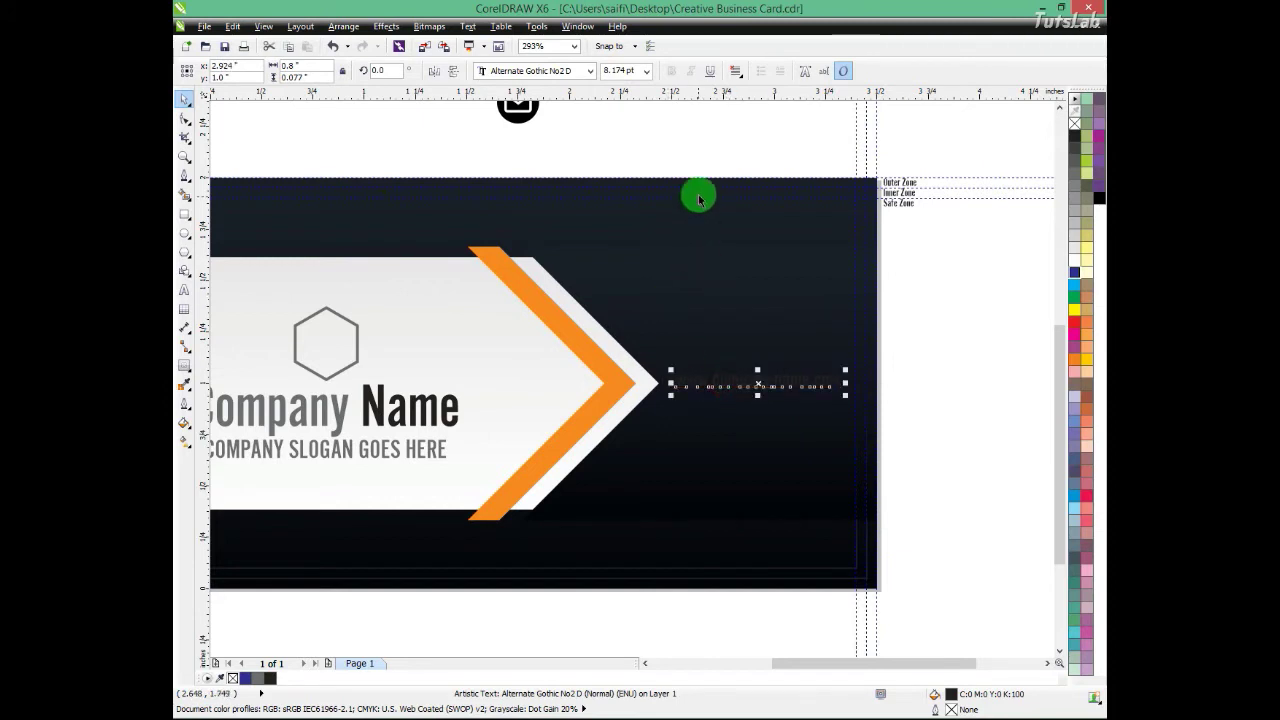
Step: Sample the slogan's grey (#6D6E70) and apply it to the web address on the dark area
left_click(185, 384)
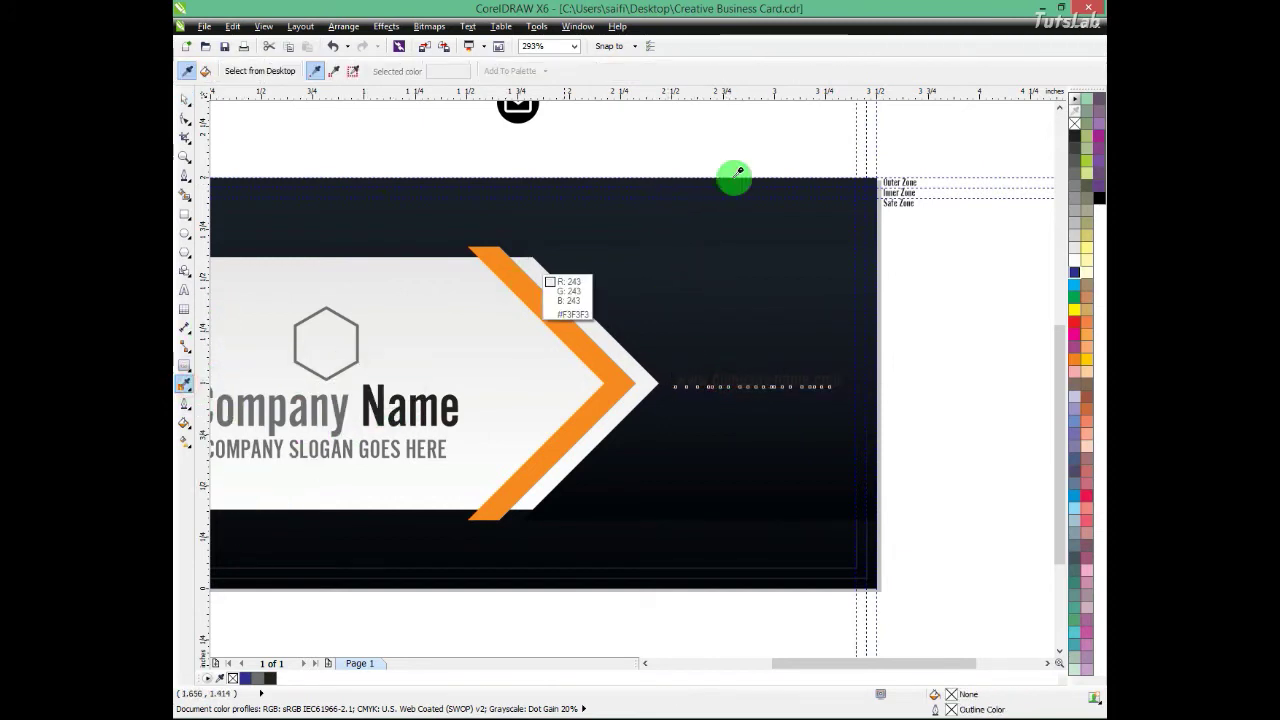
left_click(388, 441)
left_click(679, 381)
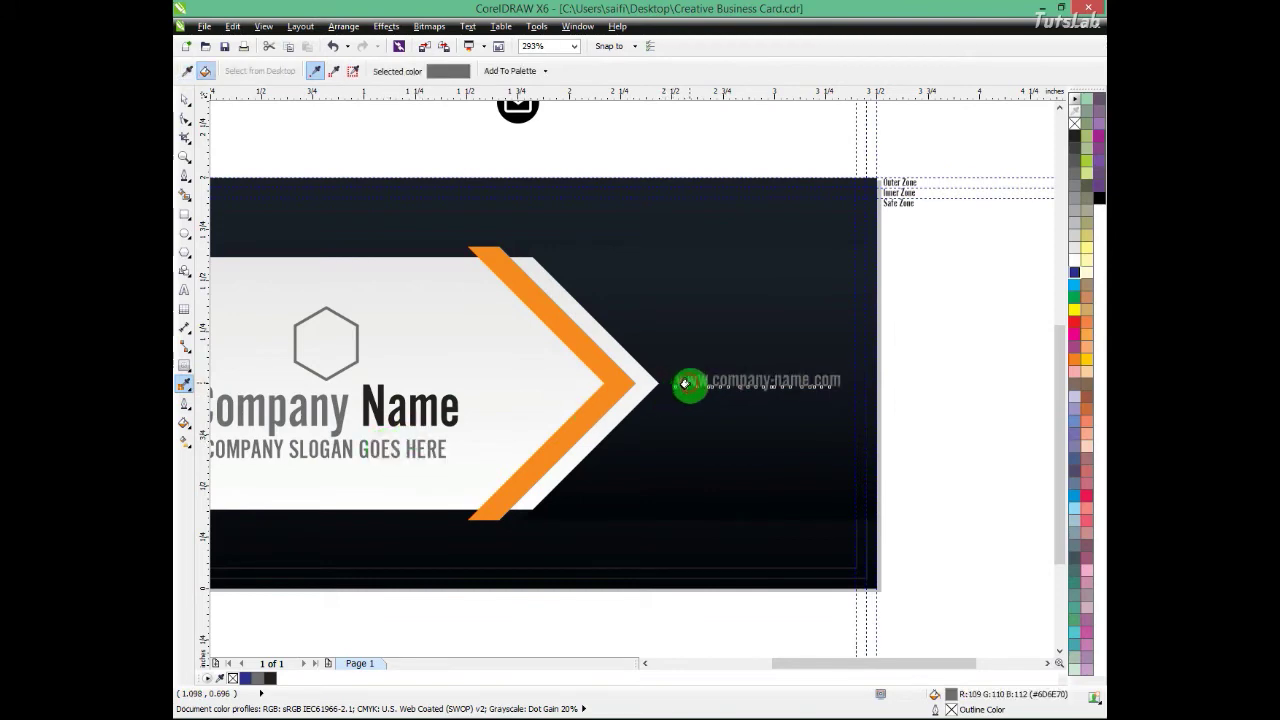
left_click(186, 101)
left_click(703, 470, "shift")
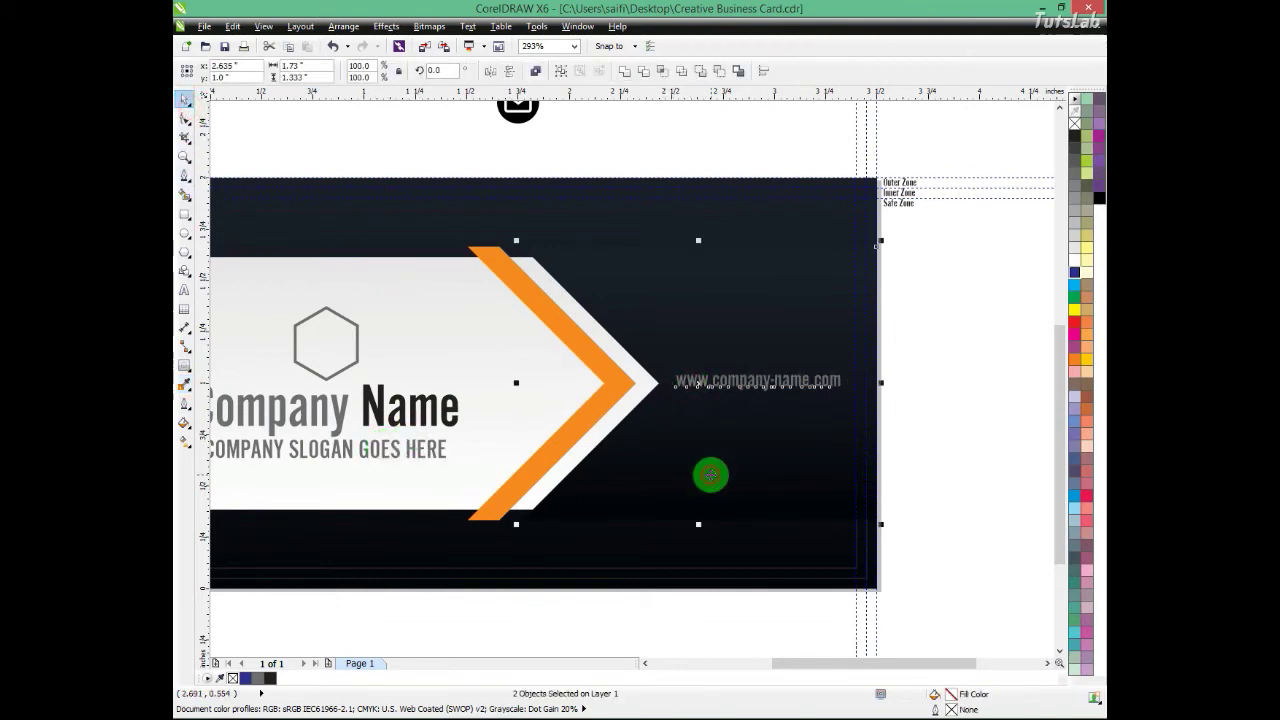
scroll(866, 377, "down", 1)
key("Escape")
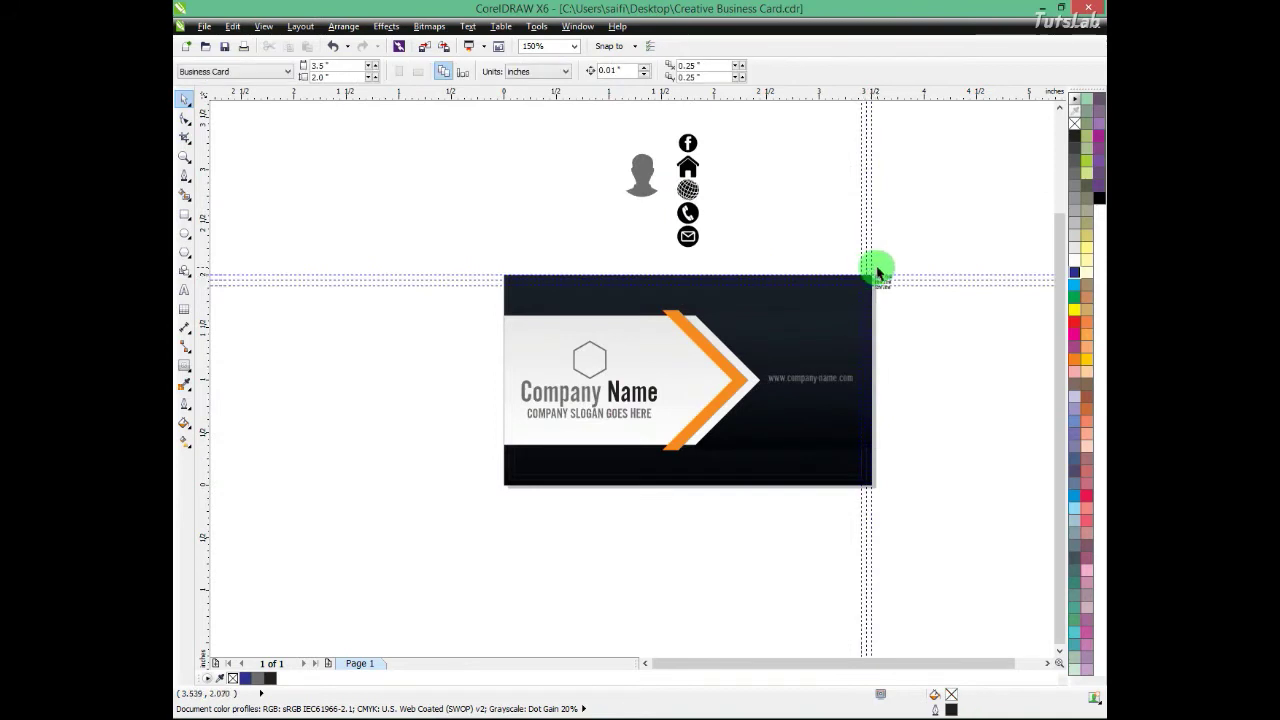
Step: Group the whole card design, duplicate it directly below the original, and ungroup the copy
left_click_drag(877, 270, 463, 538)
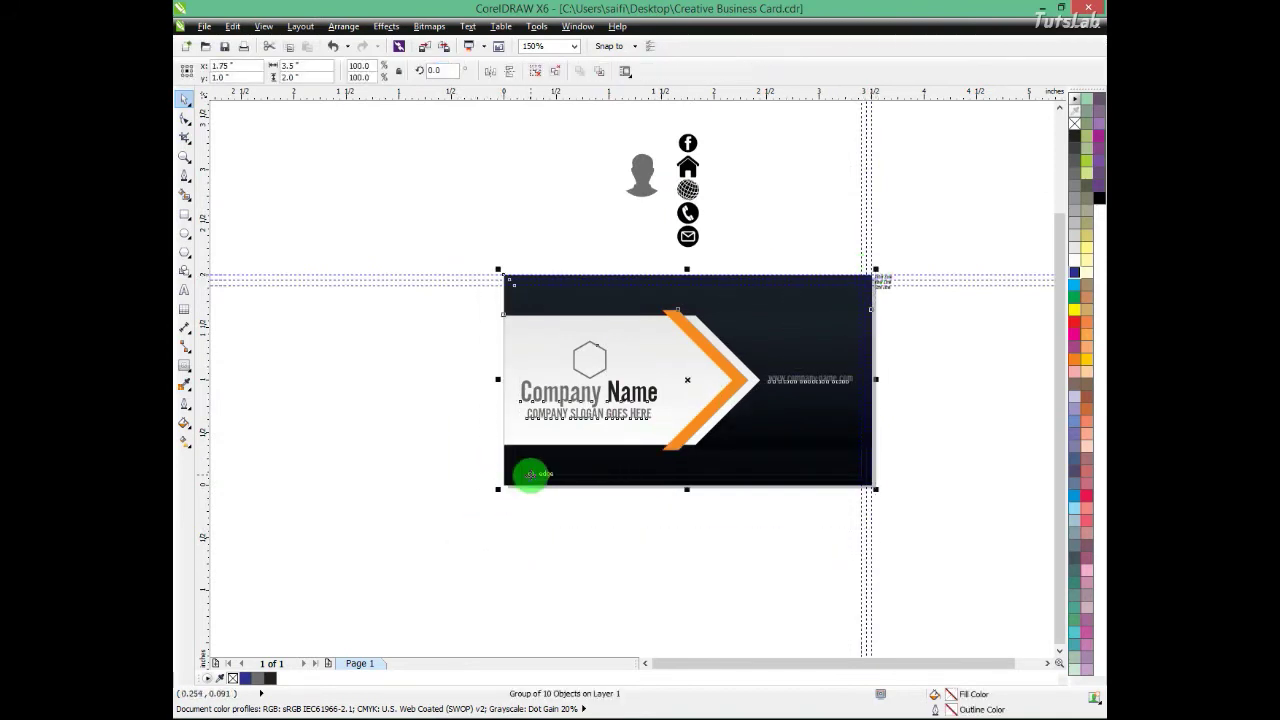
left_click_drag(630, 316, 622, 535)
scroll(622, 535, "up", 2)
key("ctrl+u")
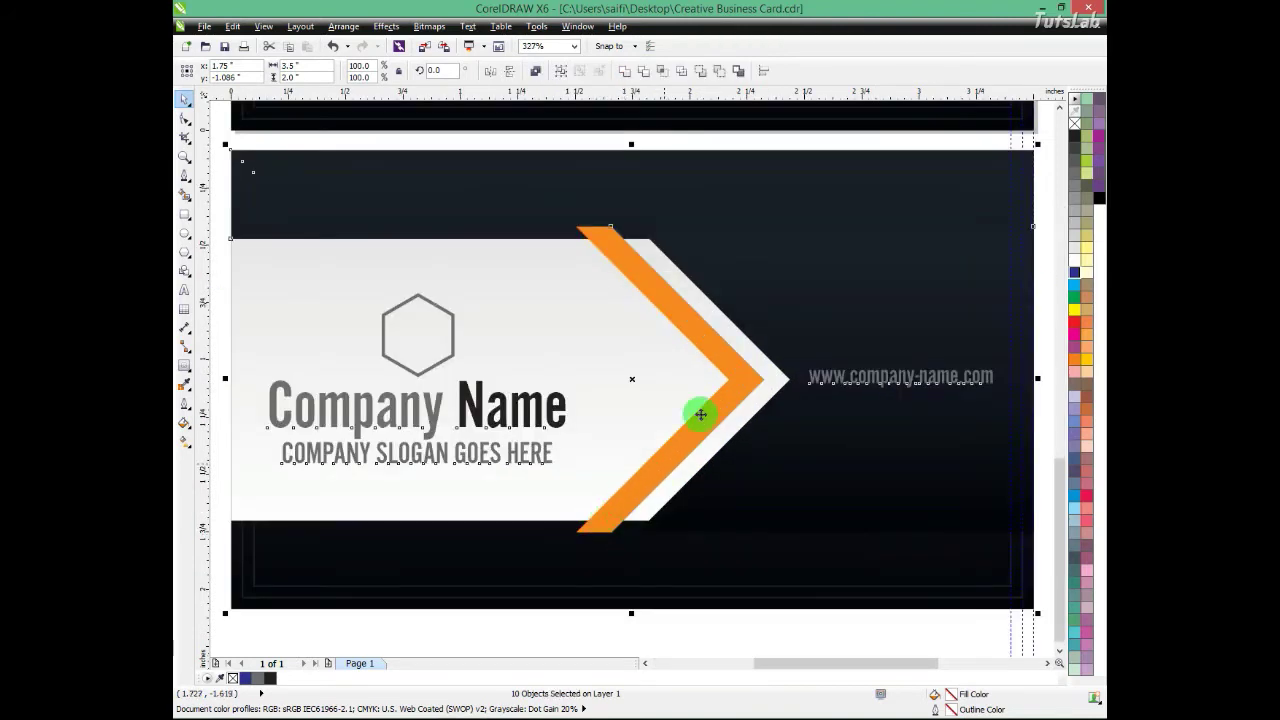
left_click(717, 368)
left_click(686, 631)
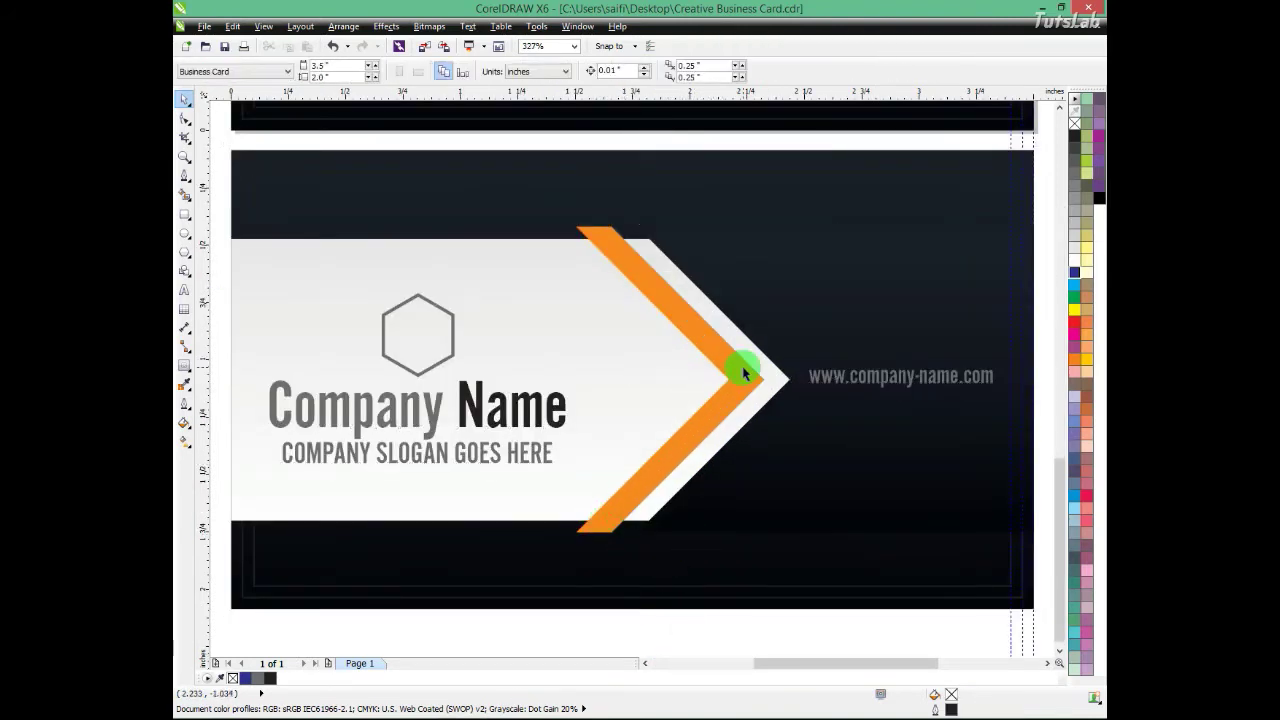
Step: Shift the copy's orange chevron slightly left and copy the dark background's fill onto it
left_click(744, 376)
left_click_drag(744, 377, 720, 377)
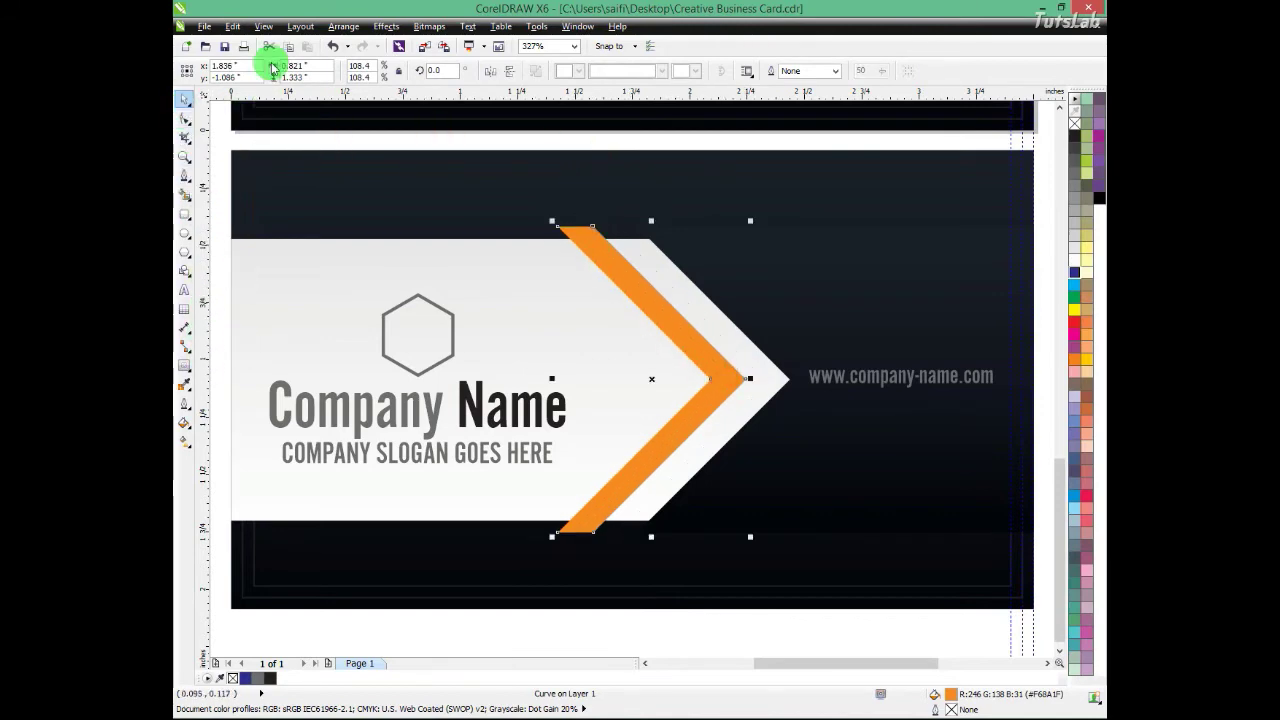
left_click(234, 27)
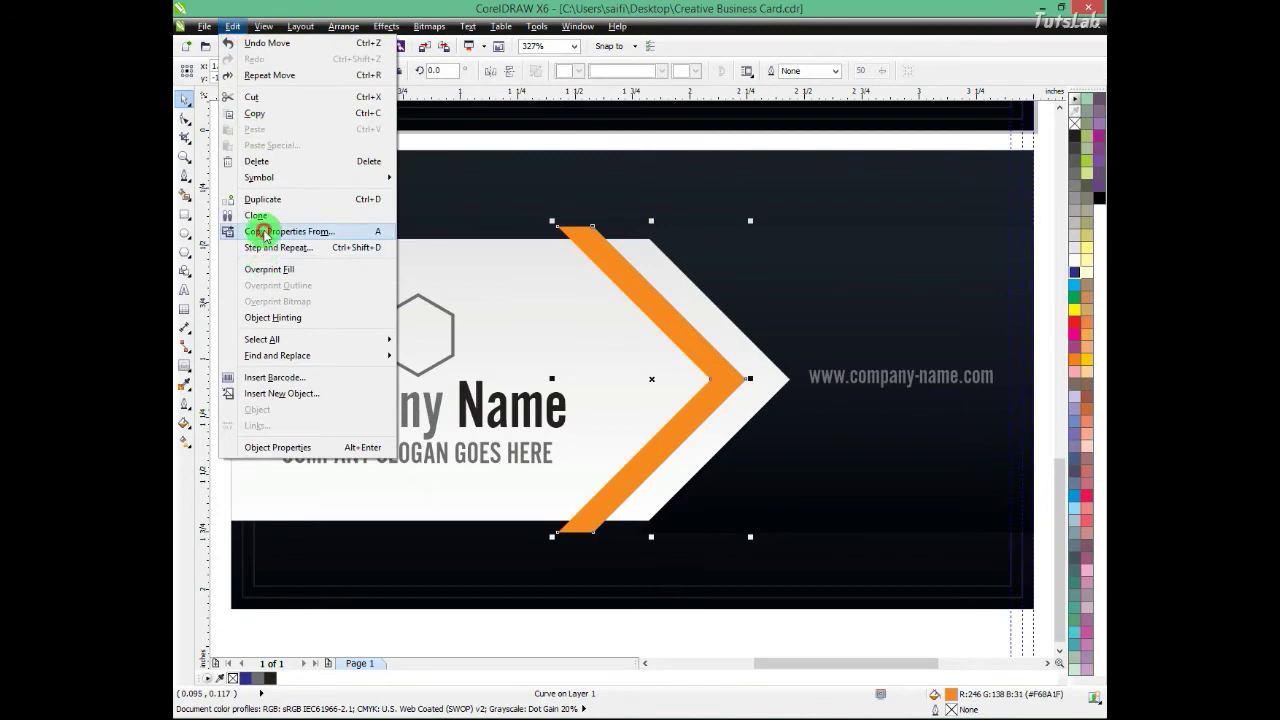
left_click(265, 233)
left_click(680, 389)
left_click(800, 345)
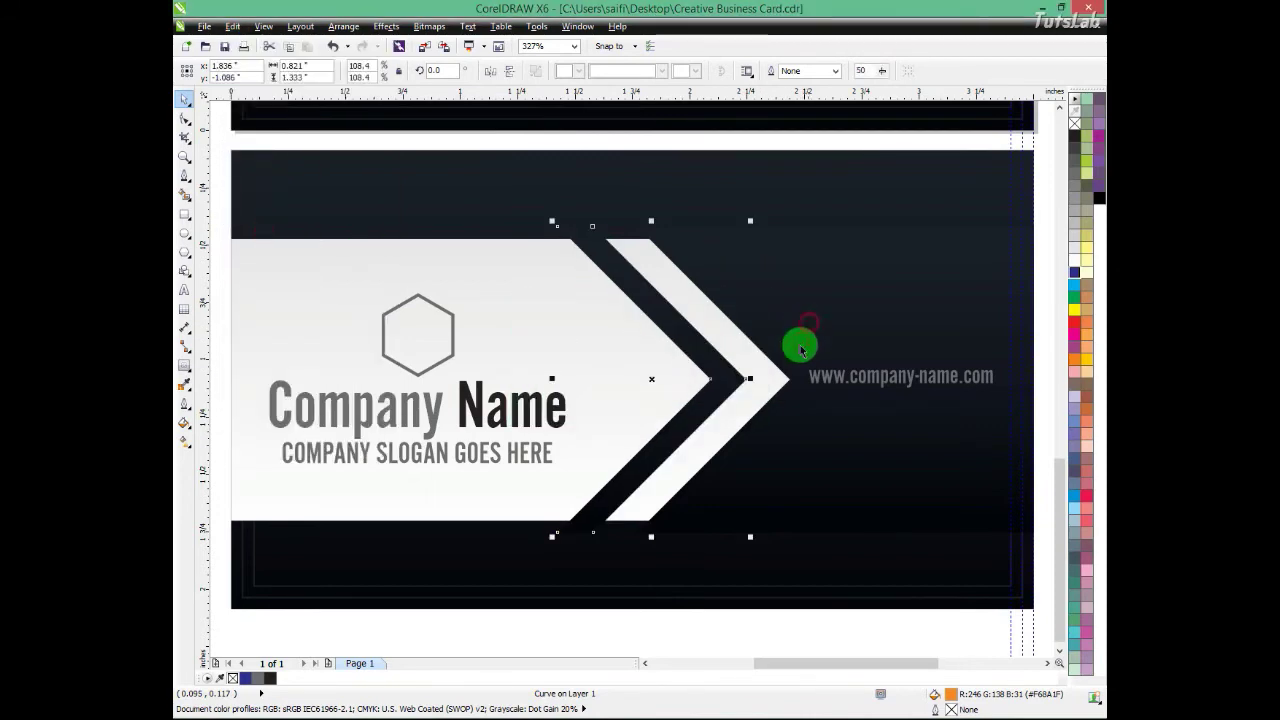
Step: Thin the white stripe by moving the dark panel's left nodes inward, and shift the panel and chevron left about 0.28 inch
key("F10")
left_click_drag(625, 210, 797, 568)
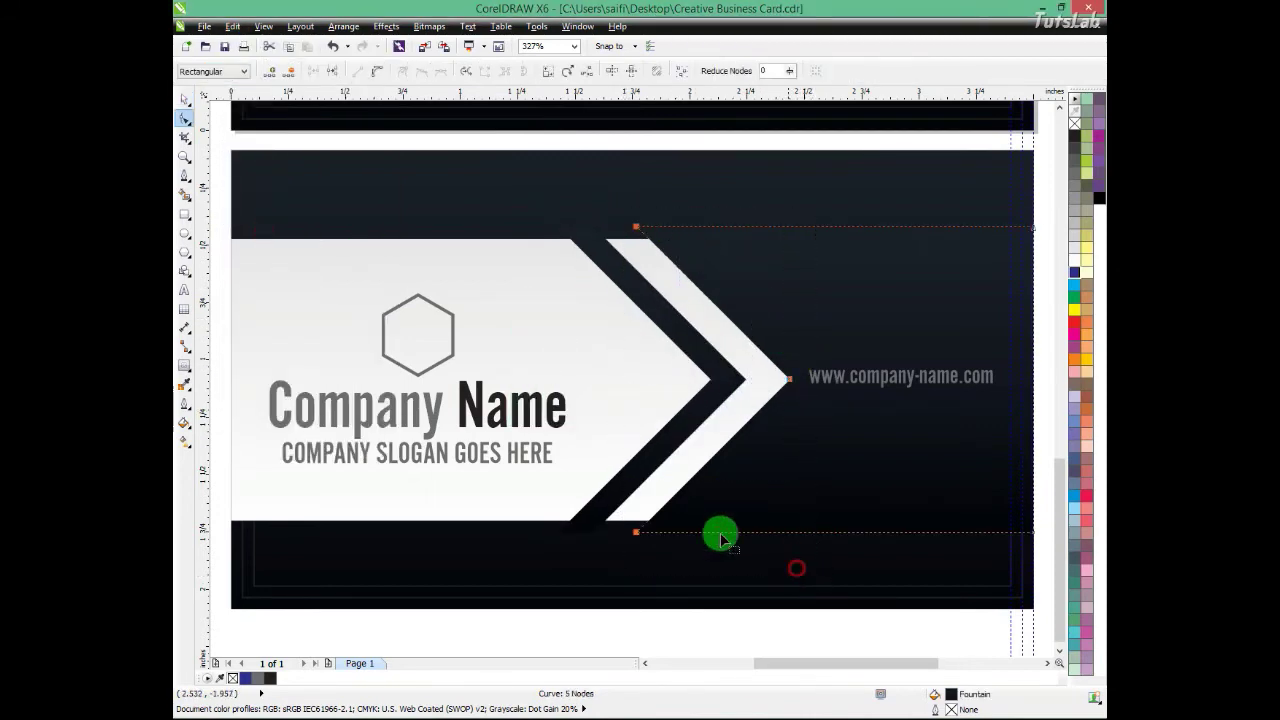
left_click_drag(636, 532, 609, 532)
key("space")
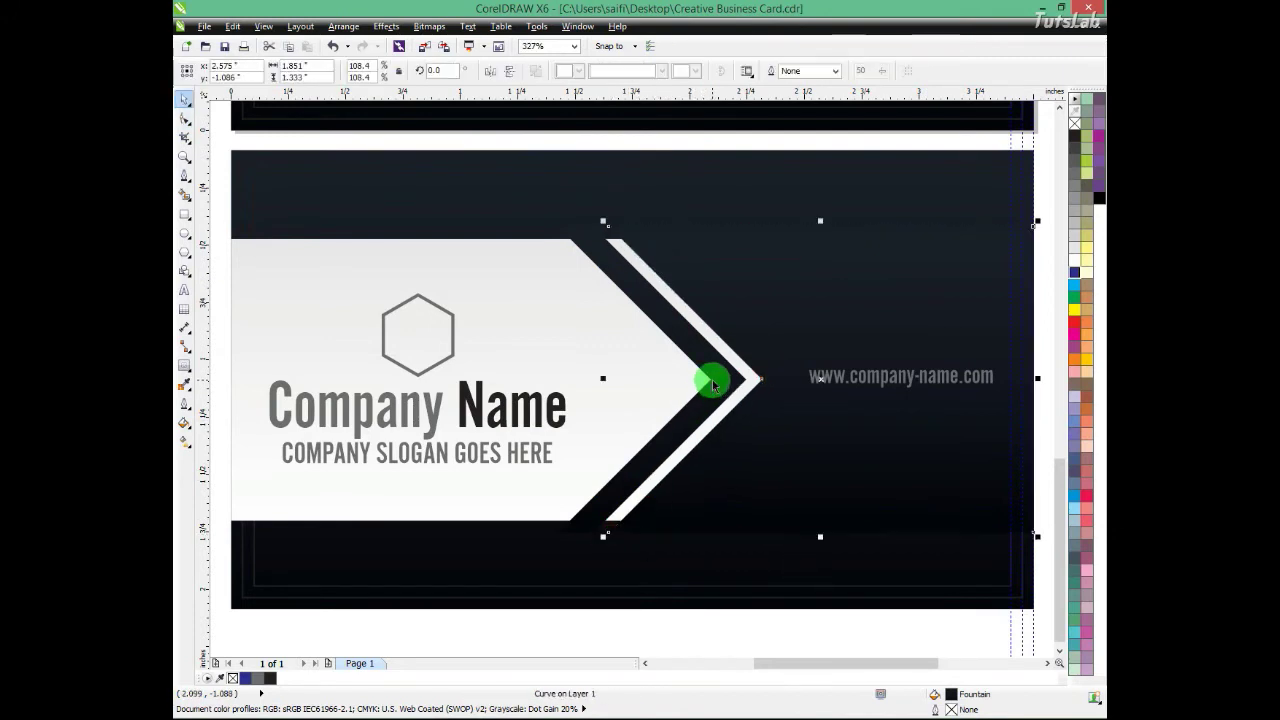
left_click(719, 379, "shift")
left_click_drag(719, 379, 656, 379)
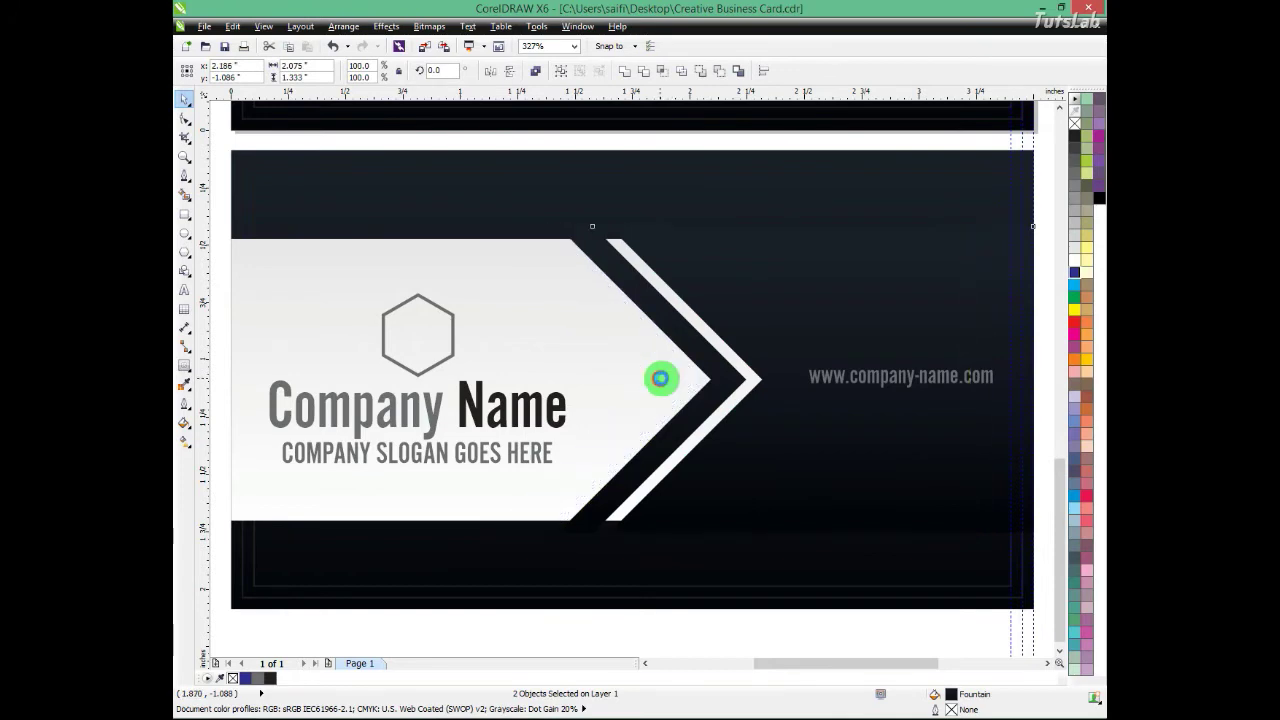
key("Escape")
Step: Copy the outline and fill properties of the orange swatch (#F68A1F) onto the second card's right panel
left_click(737, 403)
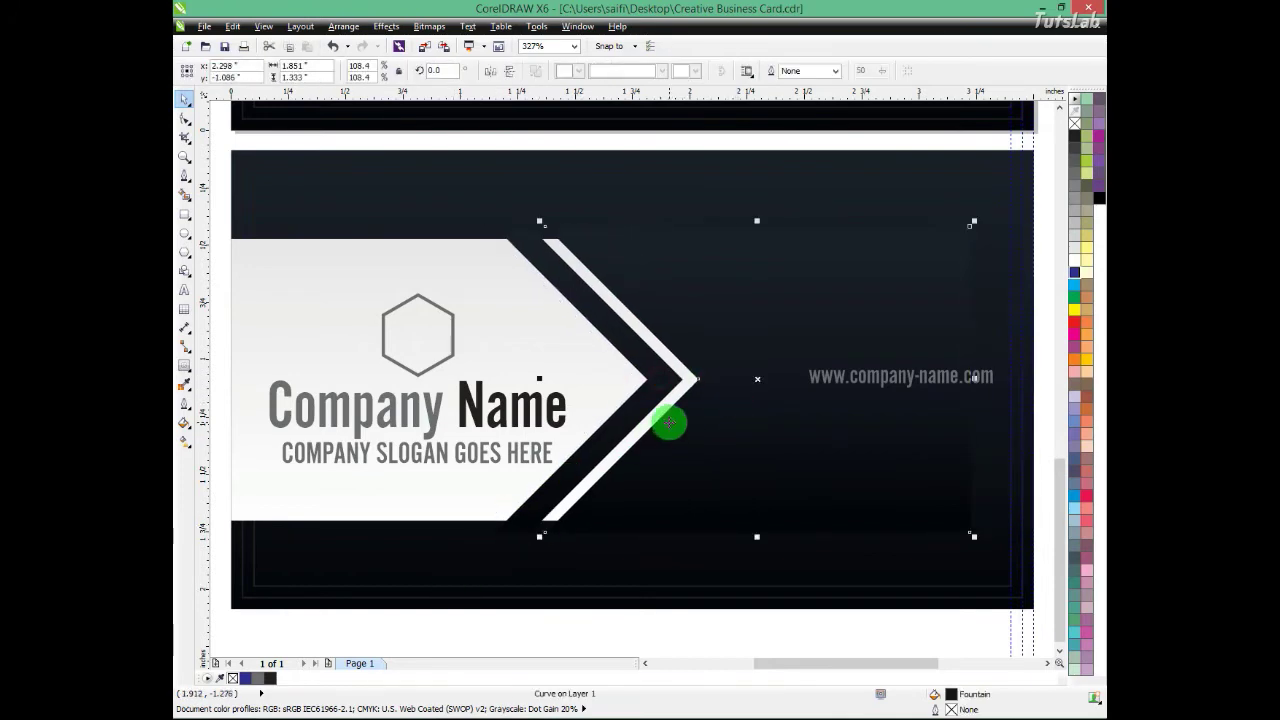
key("F4")
key("ctrl+shift+a")
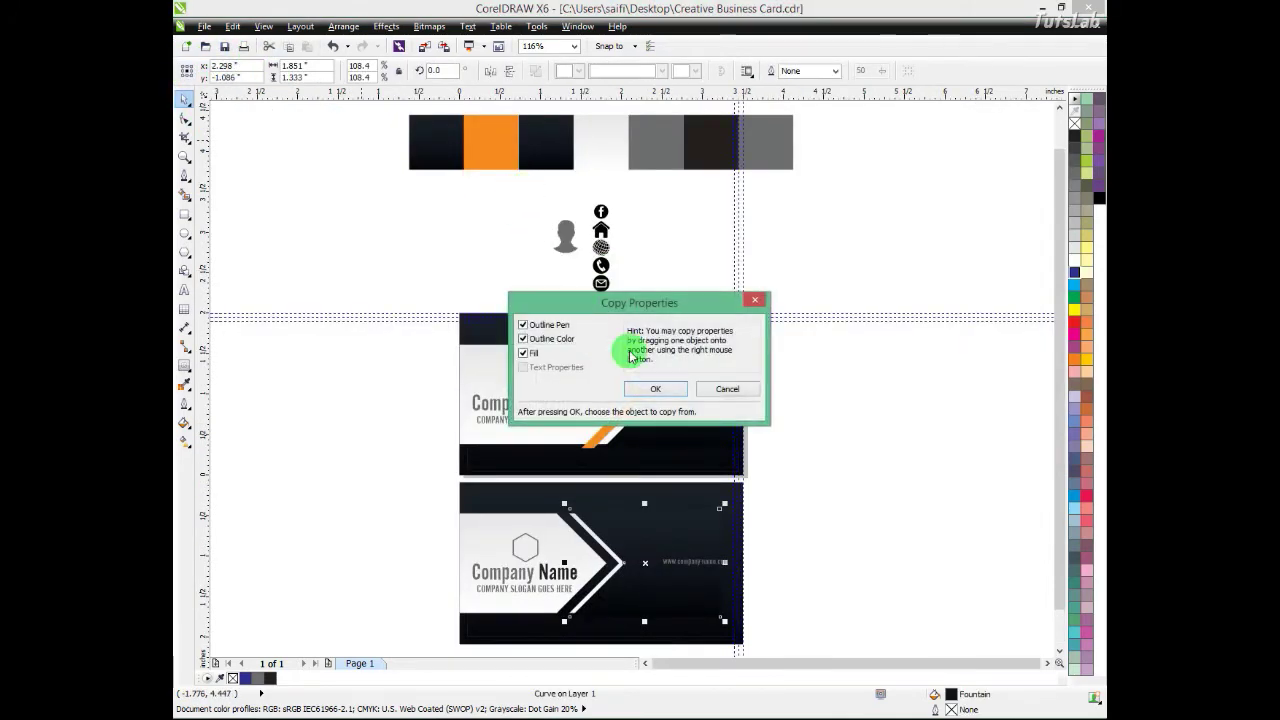
left_click(652, 388)
left_click(505, 170)
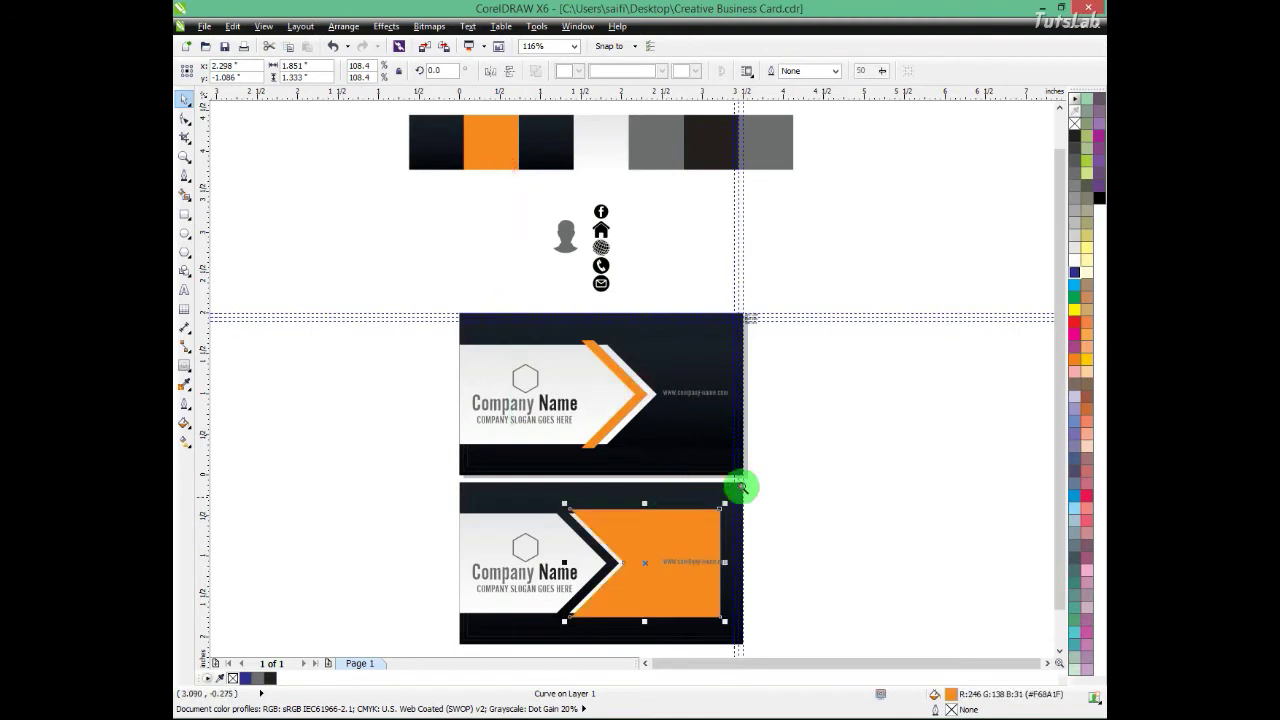
Step: Delete the web address from the orange panel on the second card
scroll(640, 625, "up", 4)
left_click_drag(935, 334, 459, 427)
key("Delete")
Step: Extend the orange panel to the second card's right edge by moving its right-hand nodes
left_click(673, 452)
key("F10")
left_click_drag(694, 166, 858, 625)
left_click_drag(734, 597, 817, 598)
left_click(182, 100)
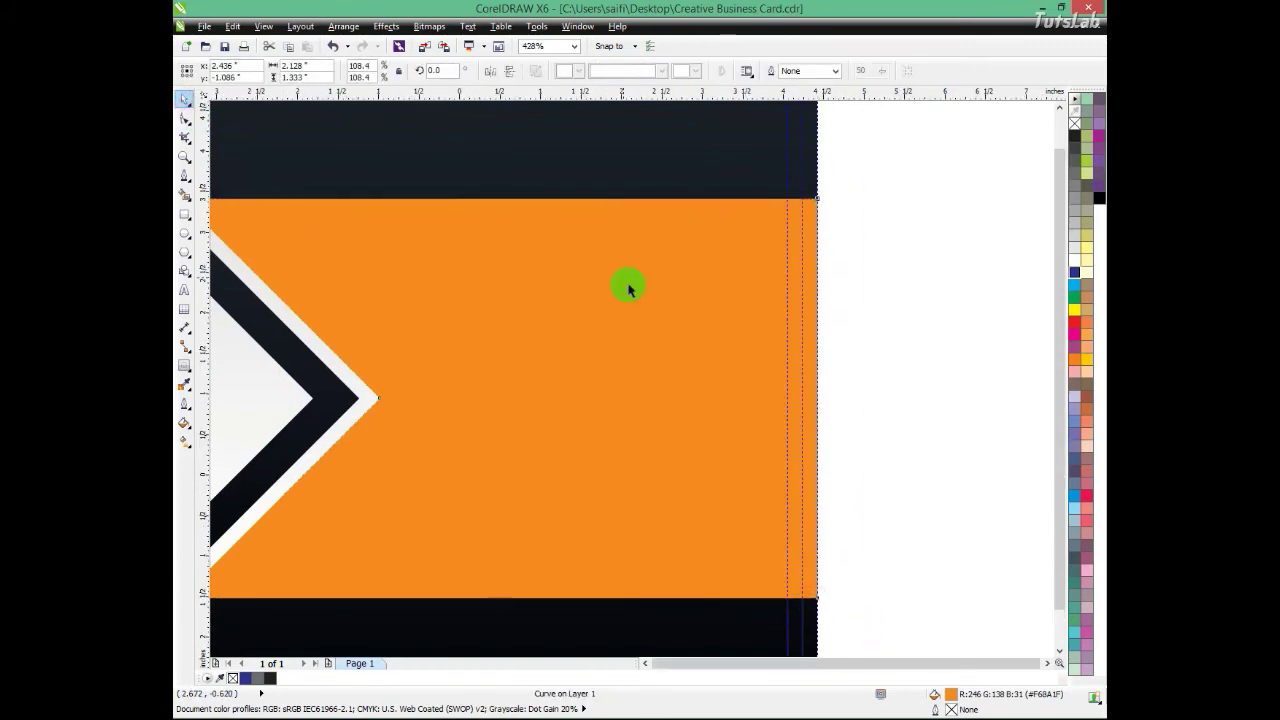
Step: Delete the hexagon above the company name on the second card
key("F4")
key("Escape")
left_click(525, 536)
key("F2")
left_click_drag(642, 491, 388, 600)
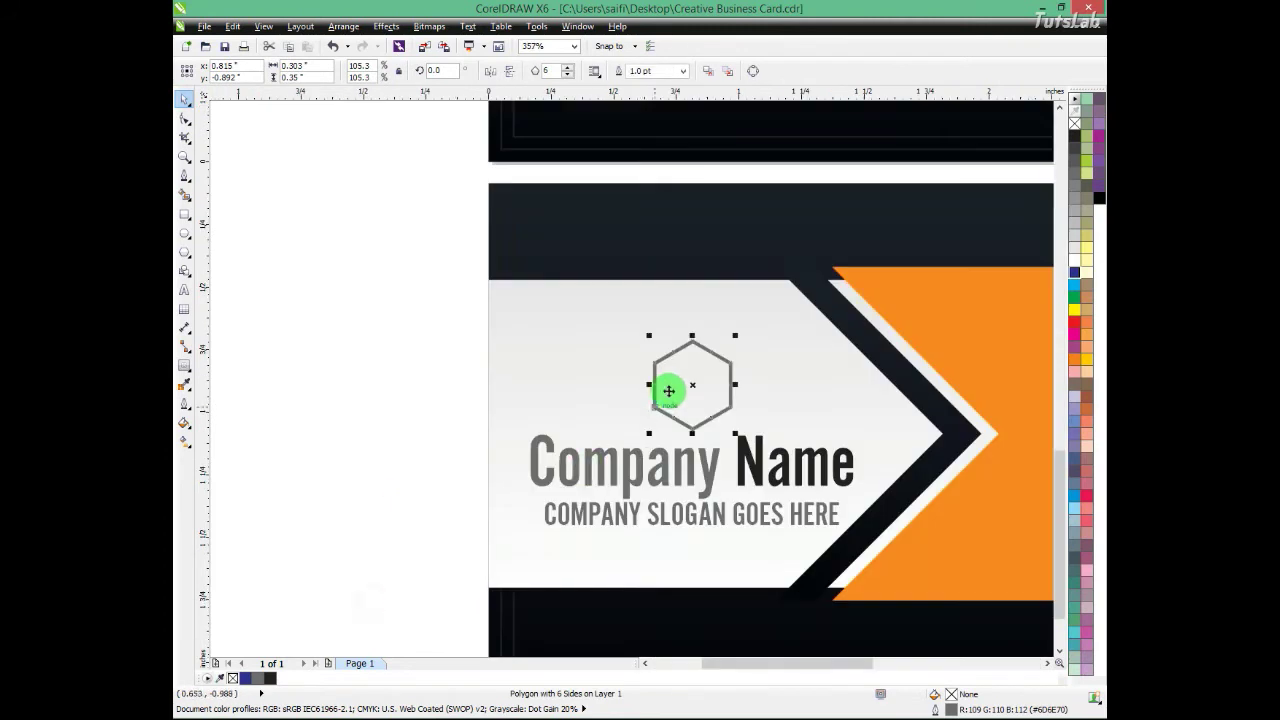
key("Delete")
Step: Move the grey person silhouette into the empty space just left of the second card
key("F3")
left_click_drag(585, 250, 423, 534)
left_click_drag(606, 486, 370, 590)
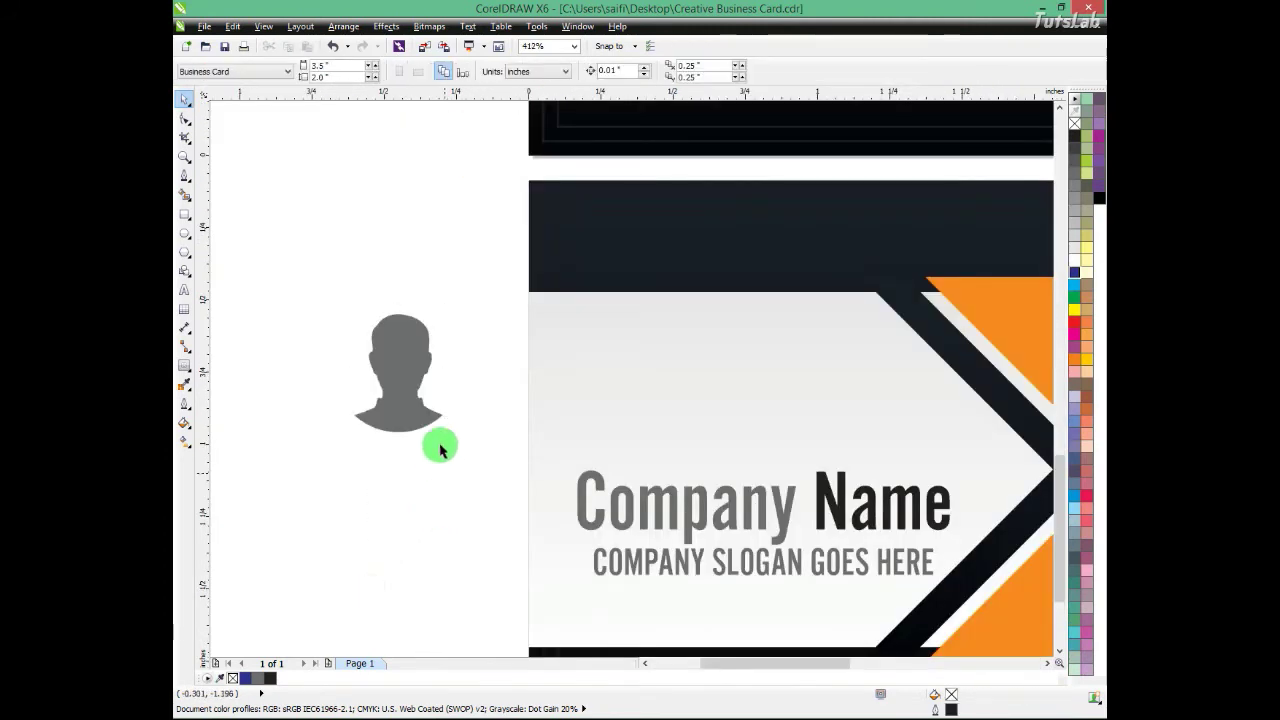
Step: Draw a circle about 0.487 inch in diameter around the person silhouette
key("F7")
left_click_drag(466, 443, 326, 303)
left_click(185, 99)
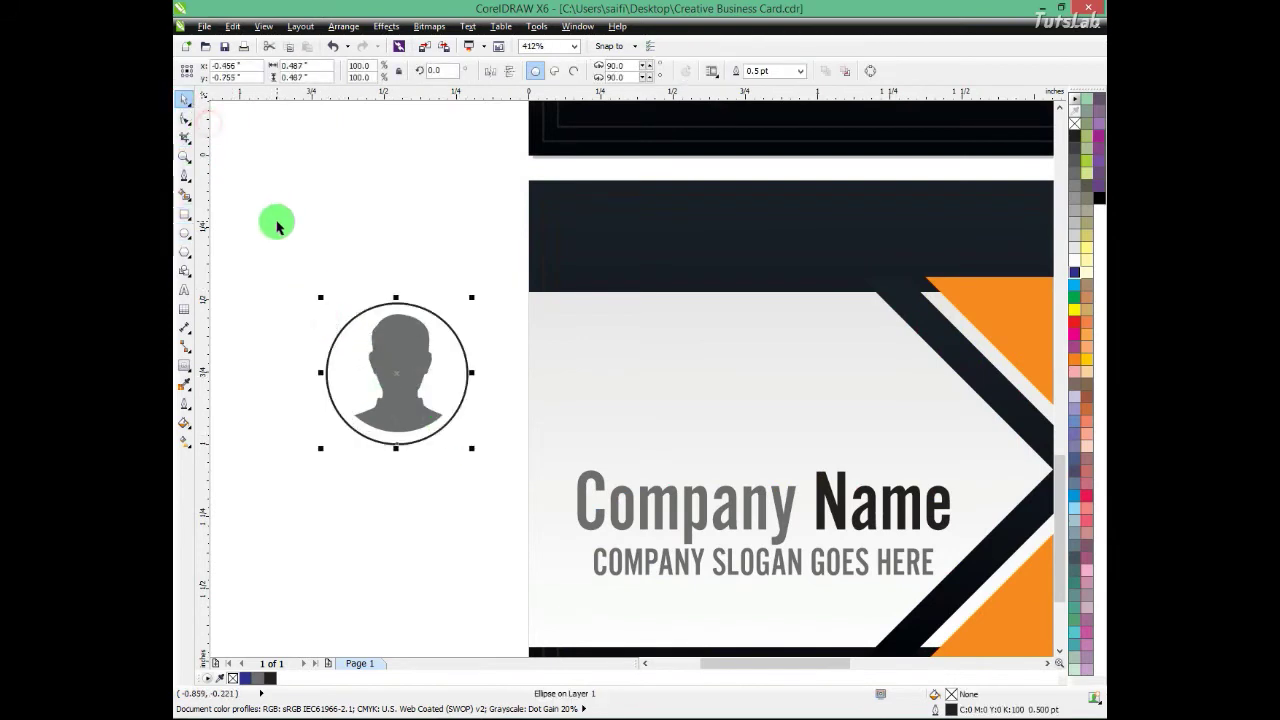
Step: Centre the silhouette and circle on each other, and enlarge the silhouette until its shoulders reach the circle
left_click_drag(277, 223, 480, 468)
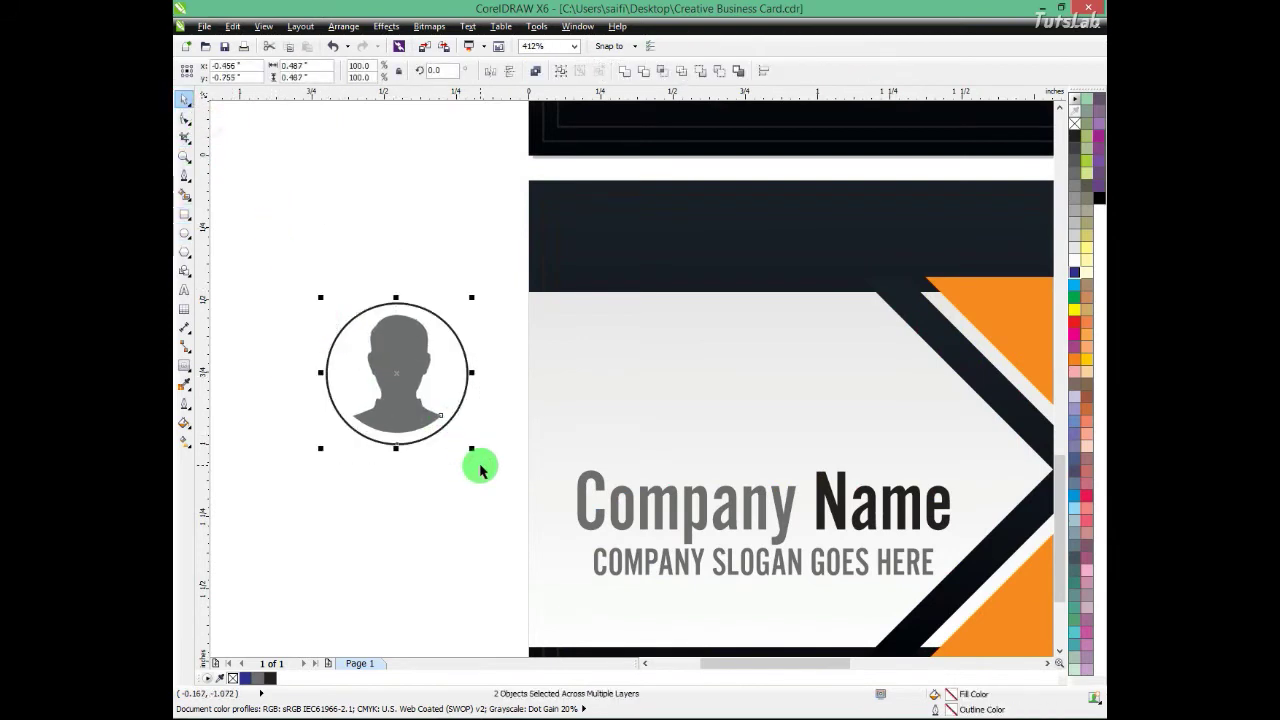
key("shift+F2")
left_click(642, 521)
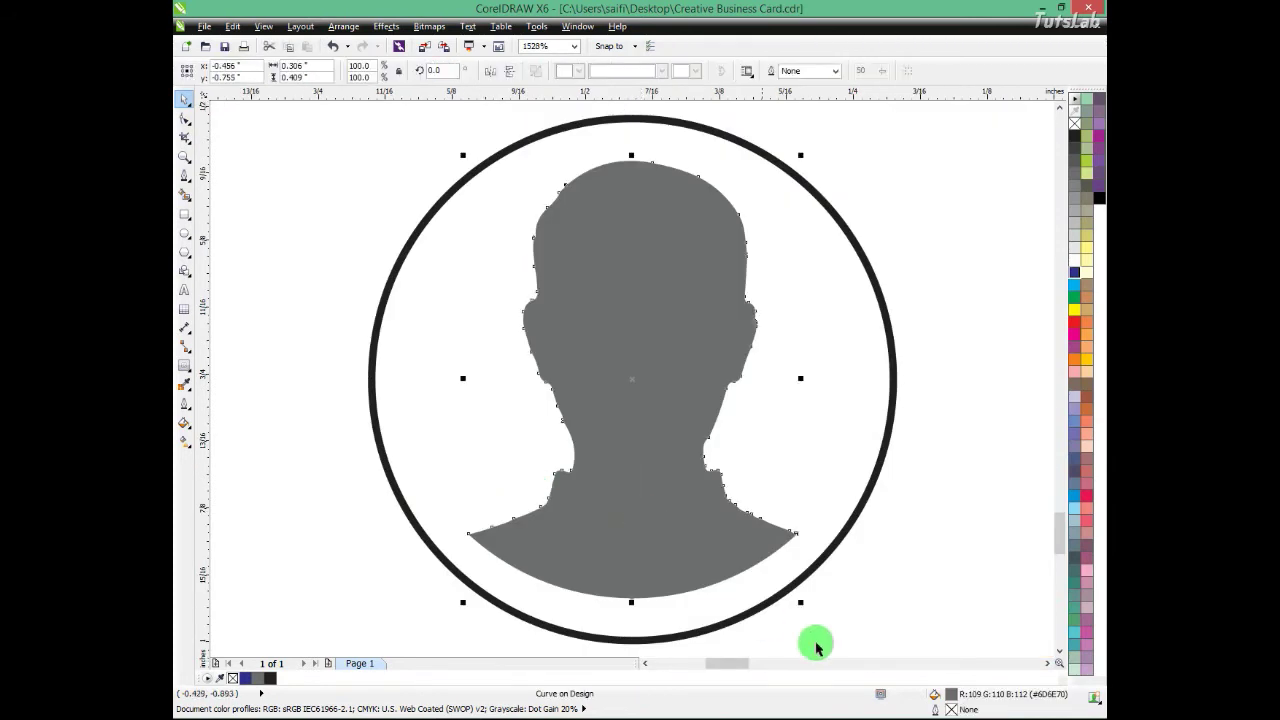
left_click_drag(802, 604, 833, 636)
Step: Resize the circle to about 0.515 by 0.498 inch, leaving space above the head with the shoulders meeting its lower edge
left_click(861, 505)
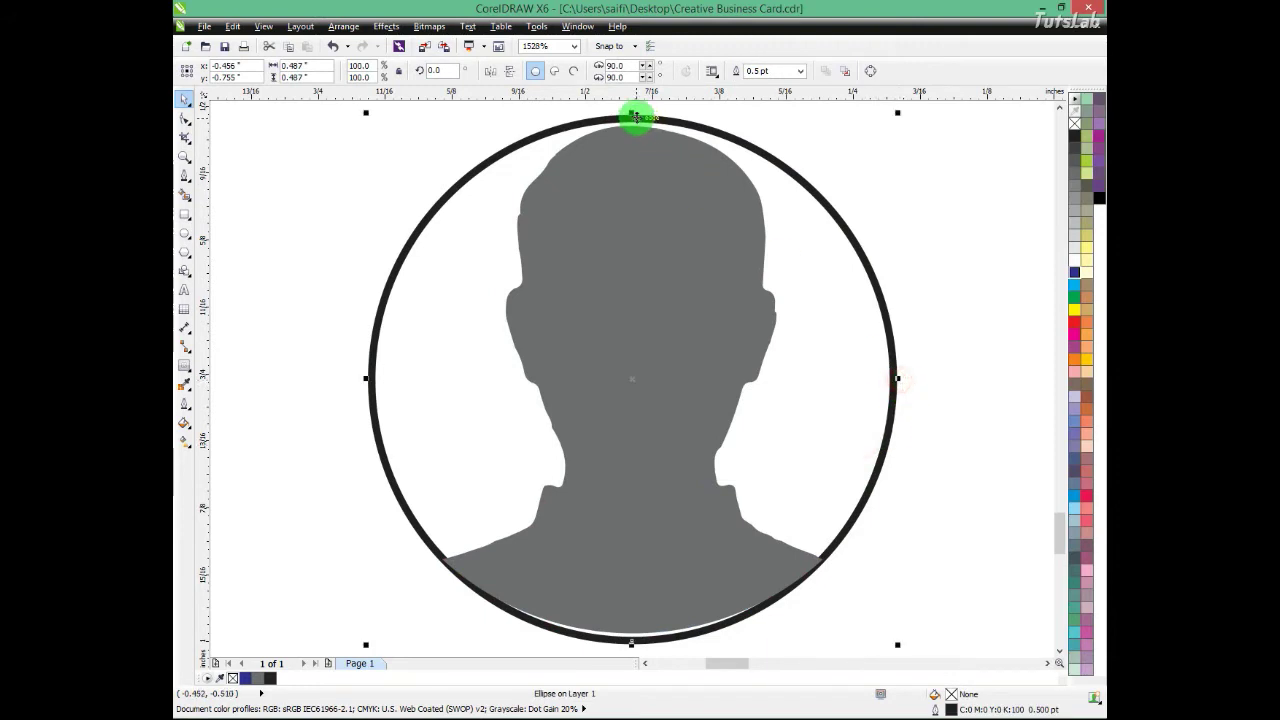
left_click_drag(896, 379, 929, 490)
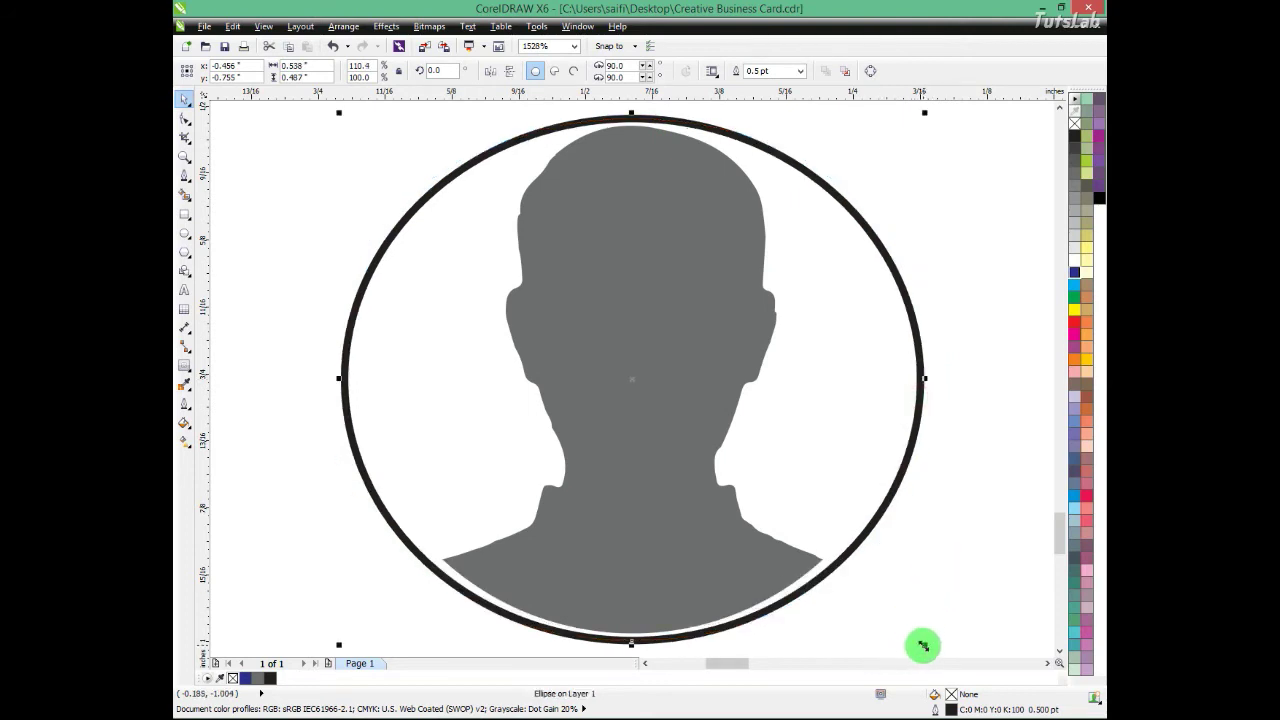
mouse_move(923, 646)
left_mouse_down()
mouse_move(906, 643)
mouse_move(911, 633)
left_mouse_up()
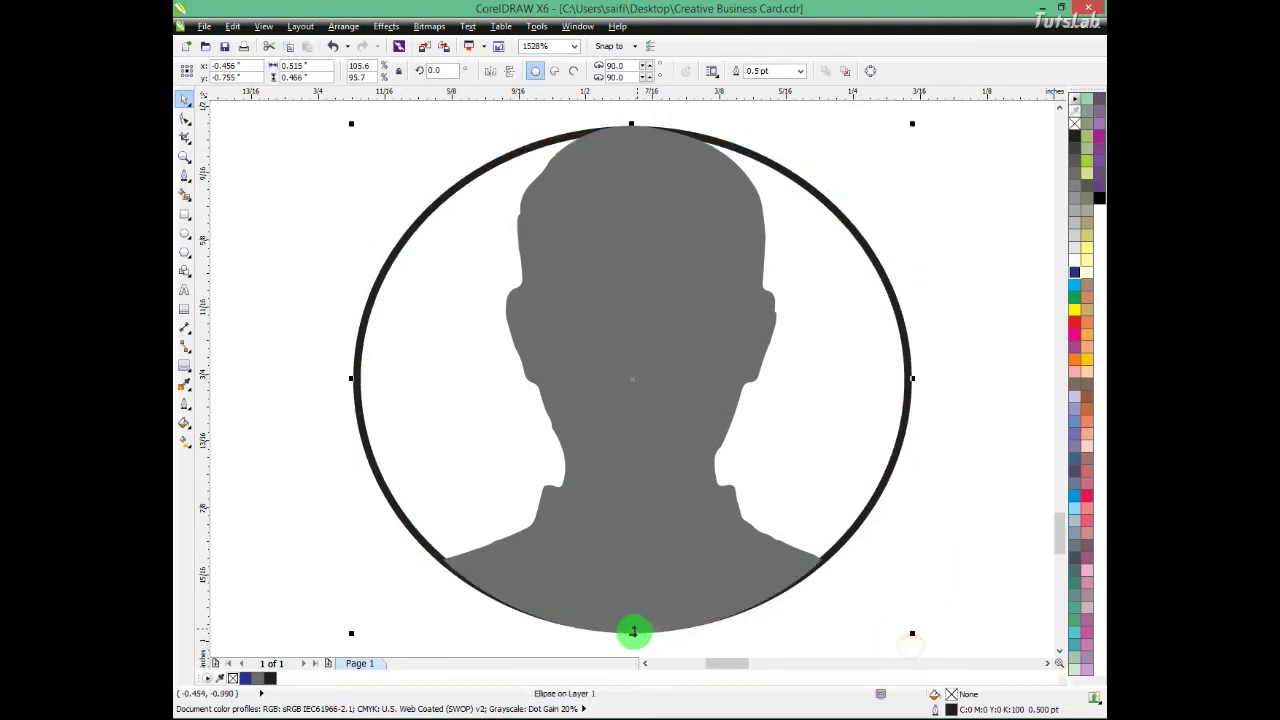
left_click_drag(634, 634, 632, 637)
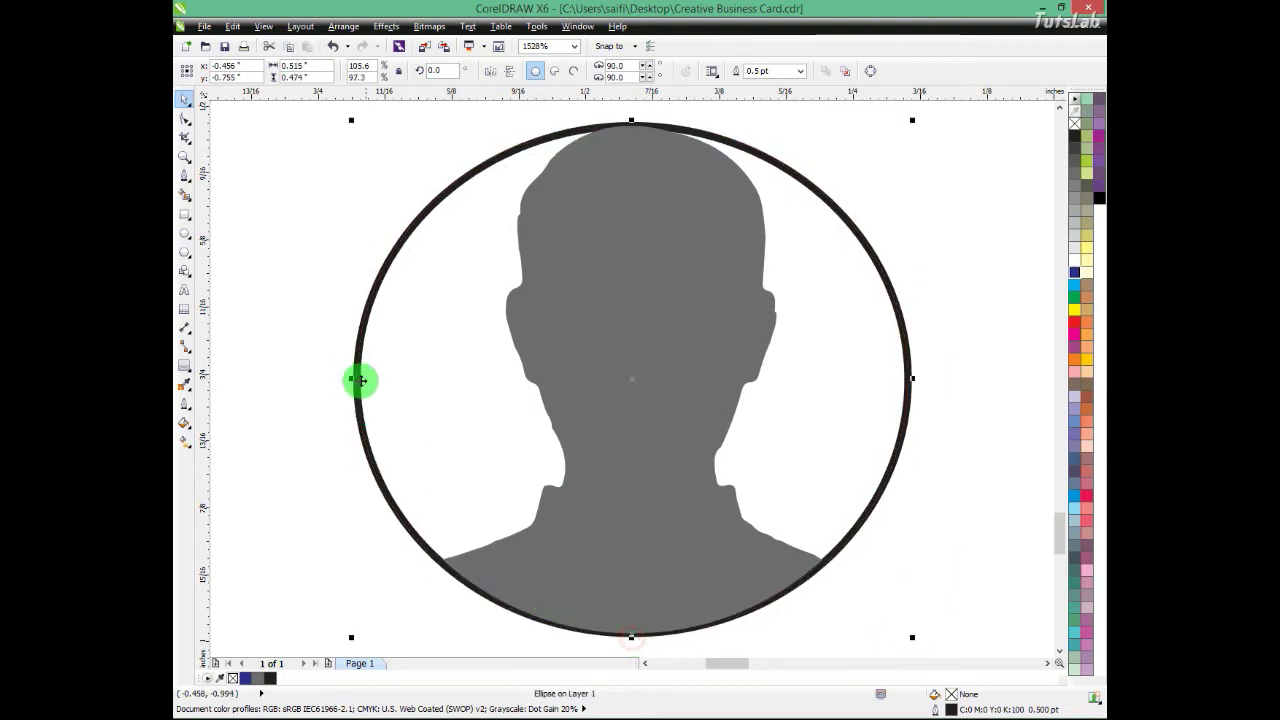
left_click_drag(351, 380, 365, 378)
key("ctrl+z")
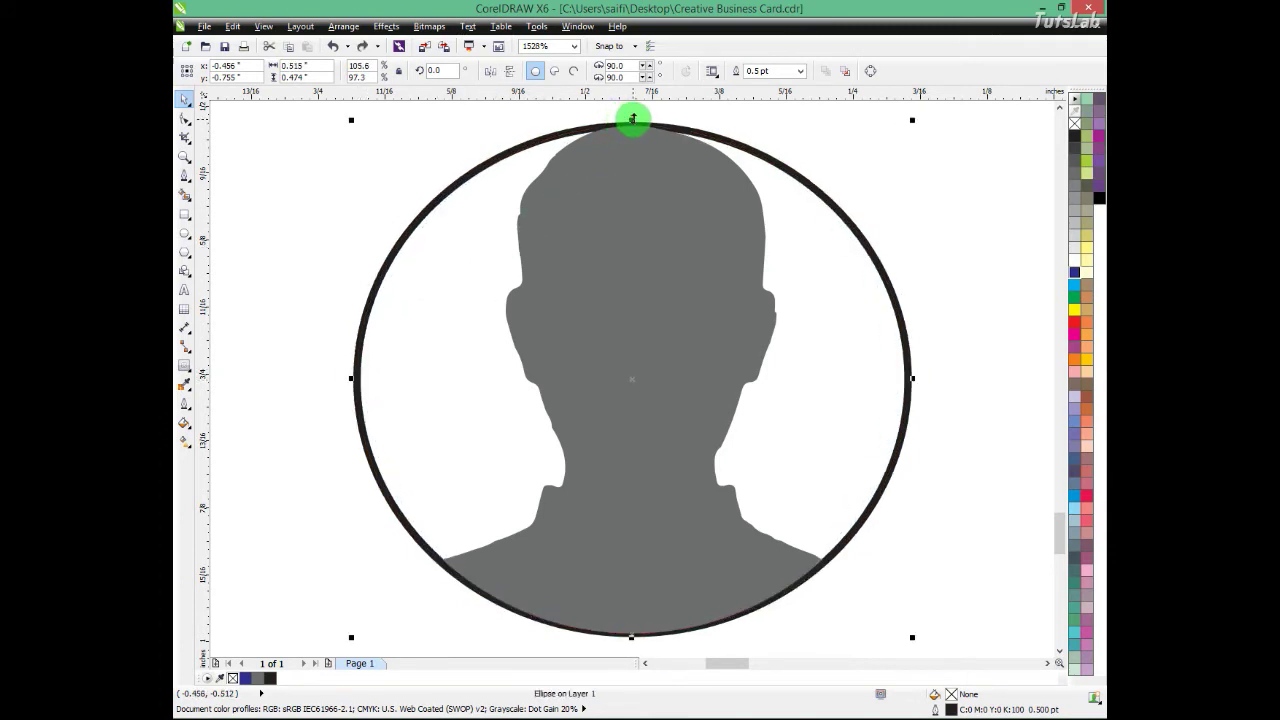
left_click_drag(632, 119, 634, 104)
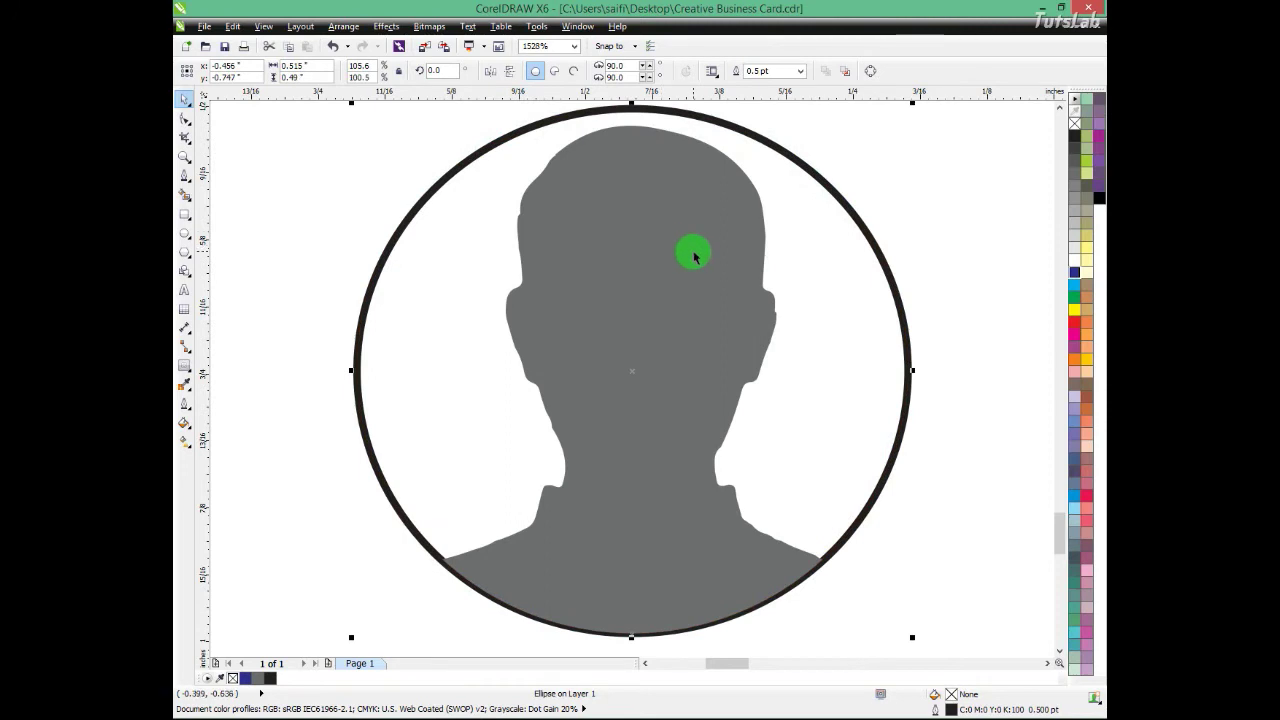
scroll(912, 273, "down", 2)
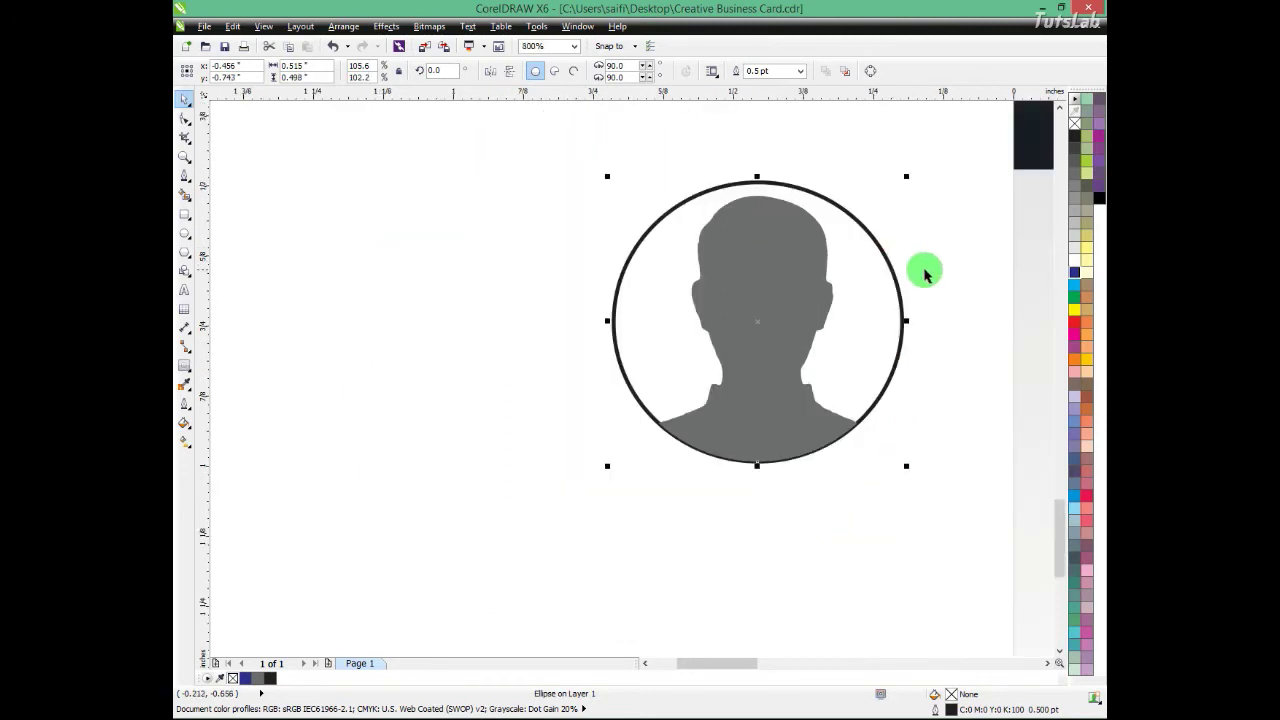
left_click(927, 270)
left_click(901, 309)
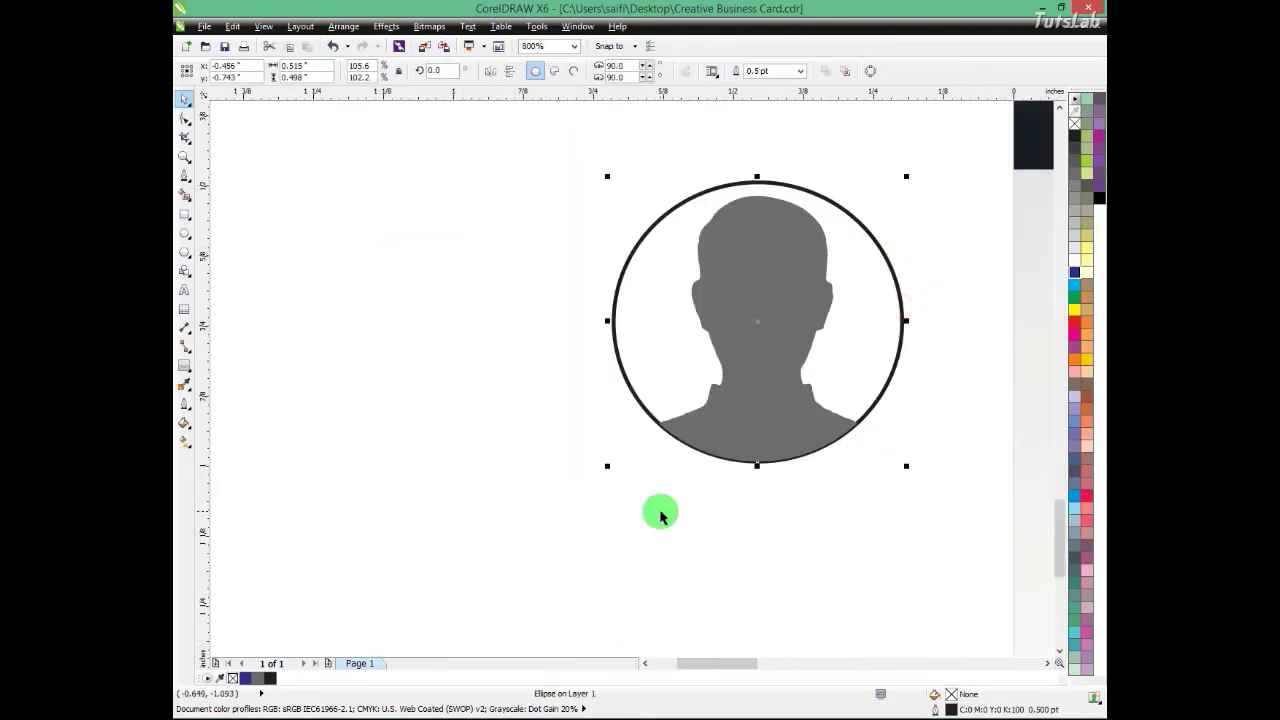
scroll(655, 511, "down", 1)
left_click_drag(1104, 568, 1105, 568)
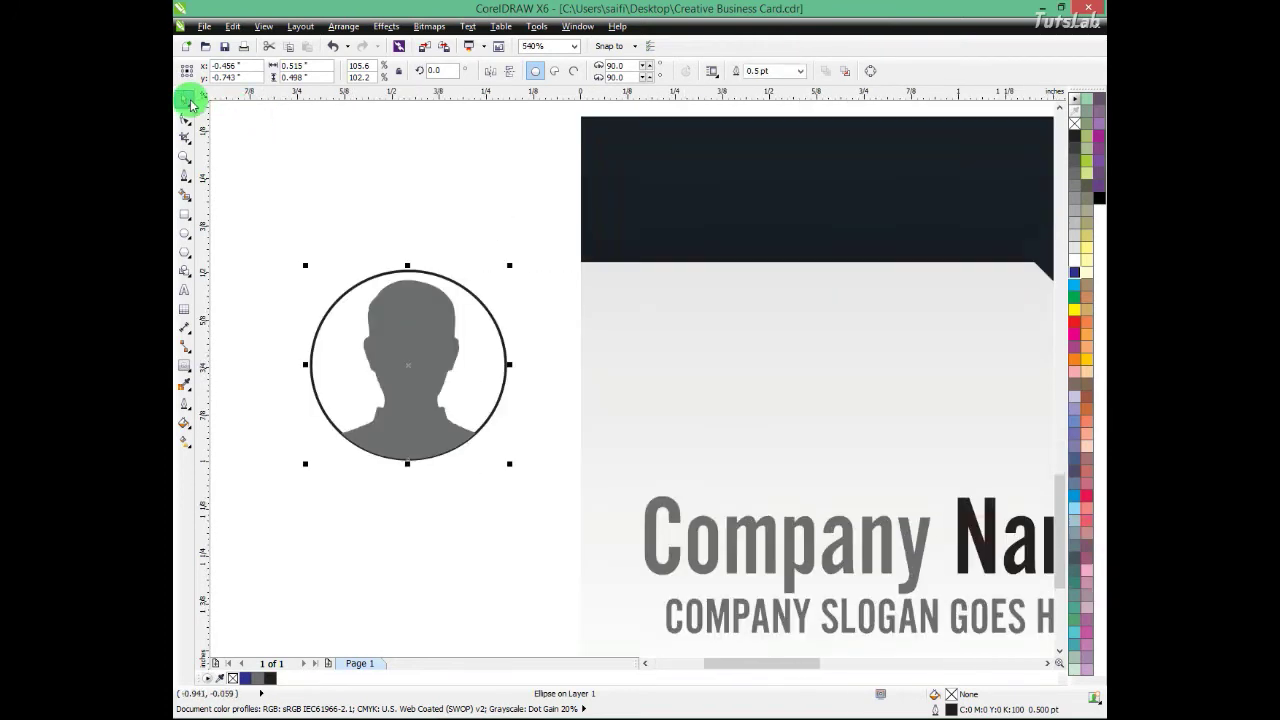
Step: Copy the light gradient fill and outline settings of the card's pale panel onto the circle around the silhouette
key("ctrl+shift+a")
left_click(681, 387)
left_click(668, 388)
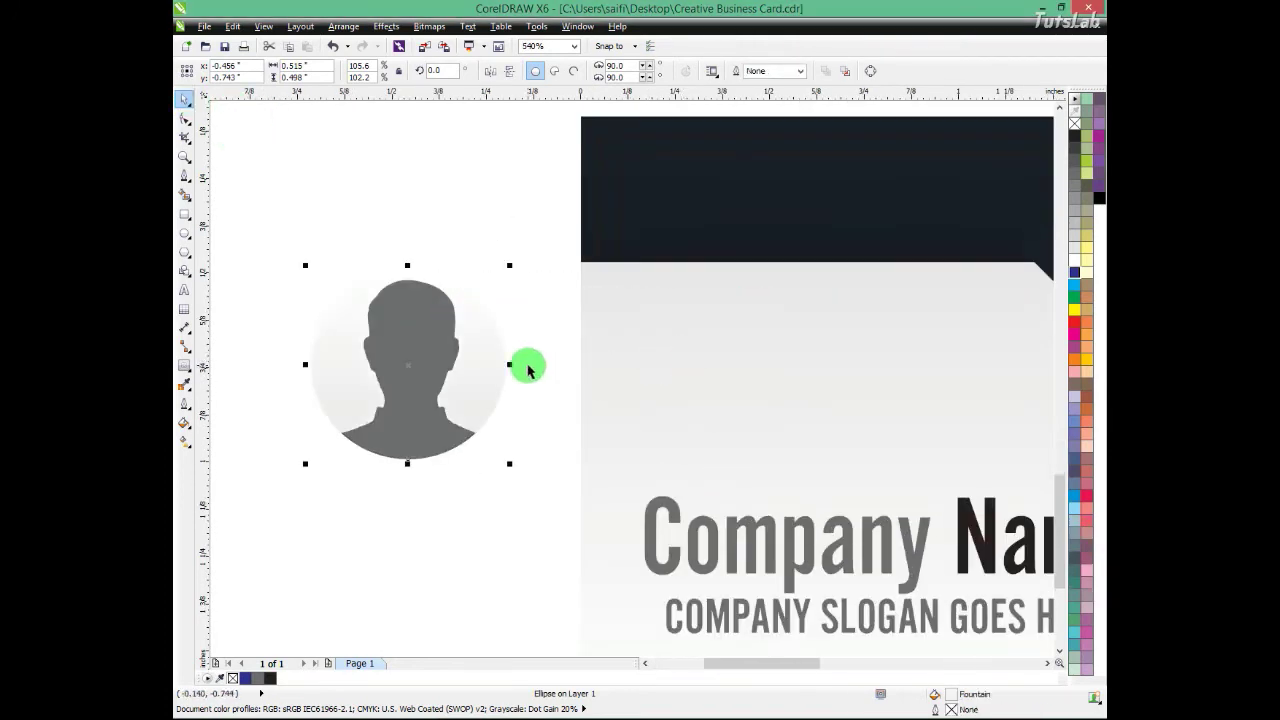
left_click(530, 388)
left_click(505, 361)
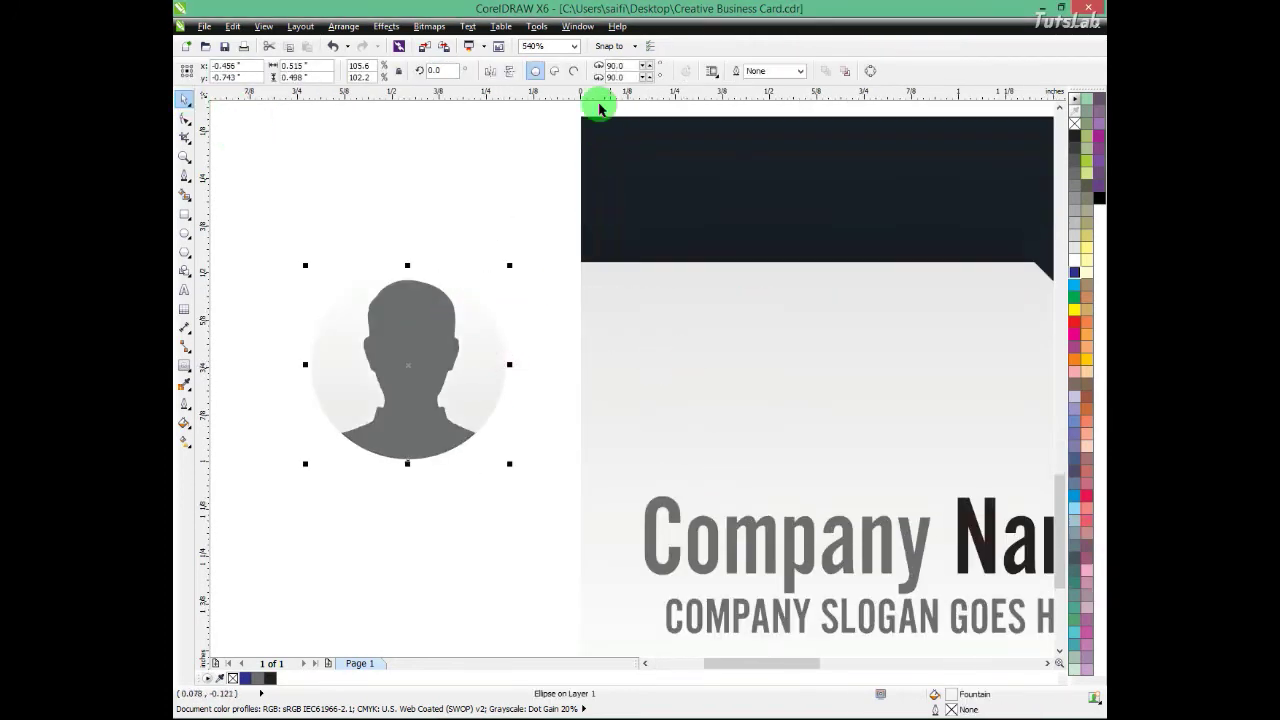
Step: Group the silhouette with its circle and place the group horizontally centred just above the company name on the second card
left_click_drag(526, 203, 274, 506)
key("ctrl+g")
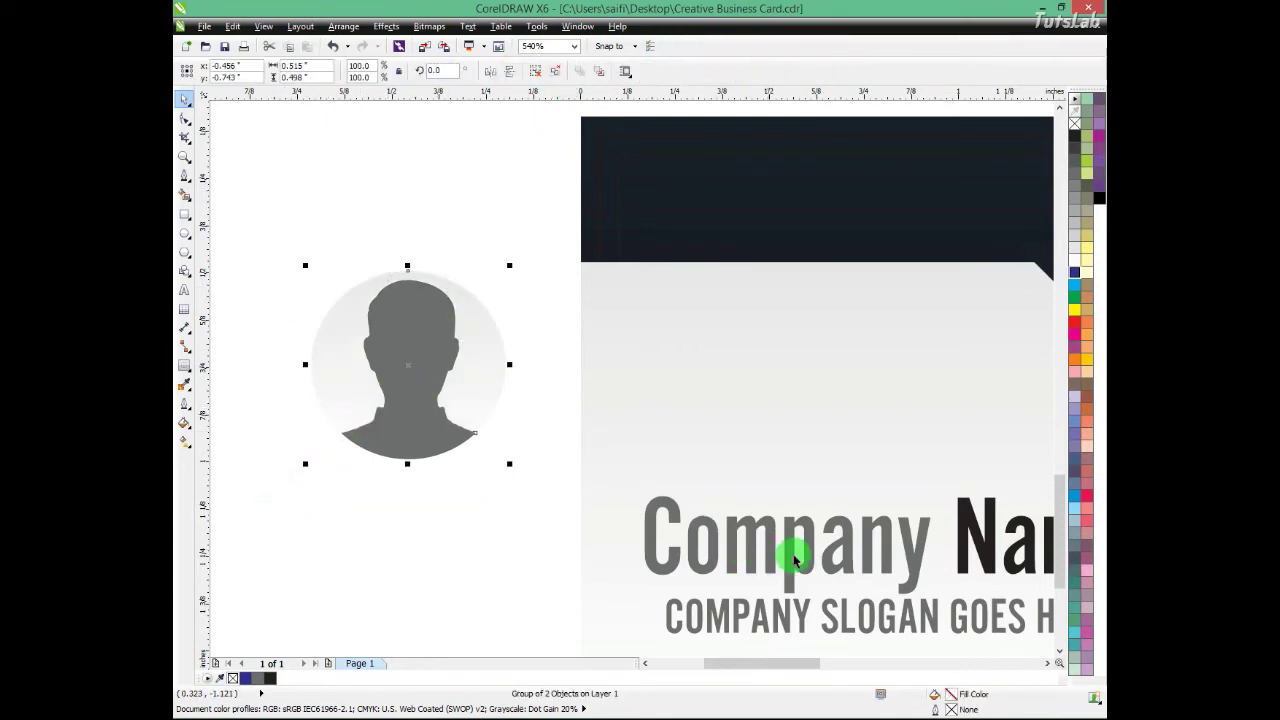
left_click(786, 553, "shift")
key("c")
scroll(725, 400, "down", 3)
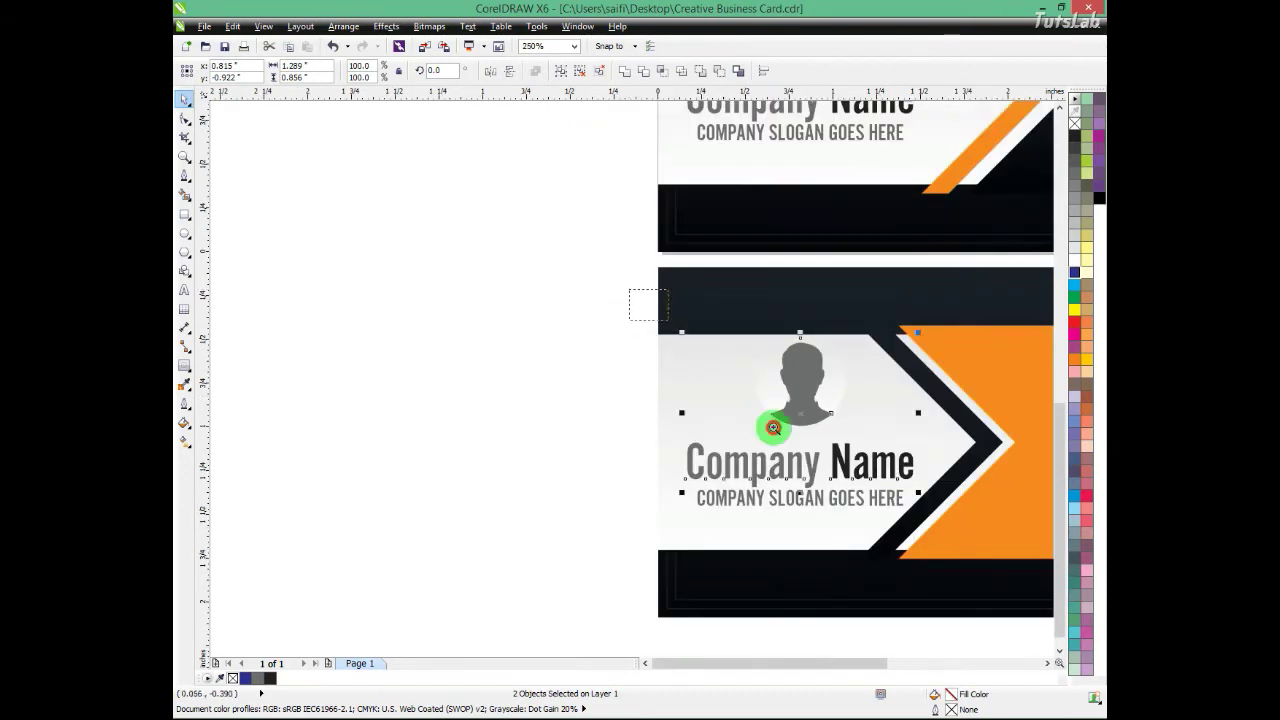
scroll(963, 566, "up", 2)
left_click(670, 328)
left_click_drag(648, 280, 650, 297)
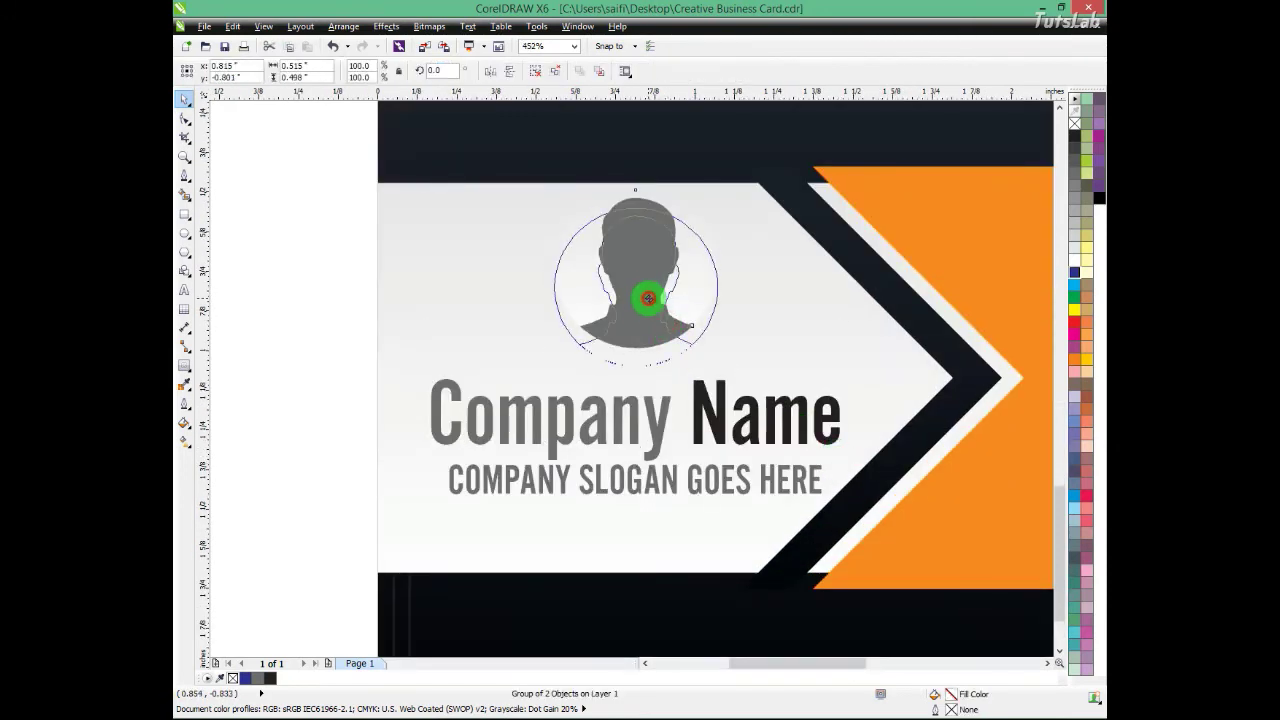
Step: Replace the company name on the second card with the cardholder's full name and centre it horizontally under the portrait
double_click(652, 428)
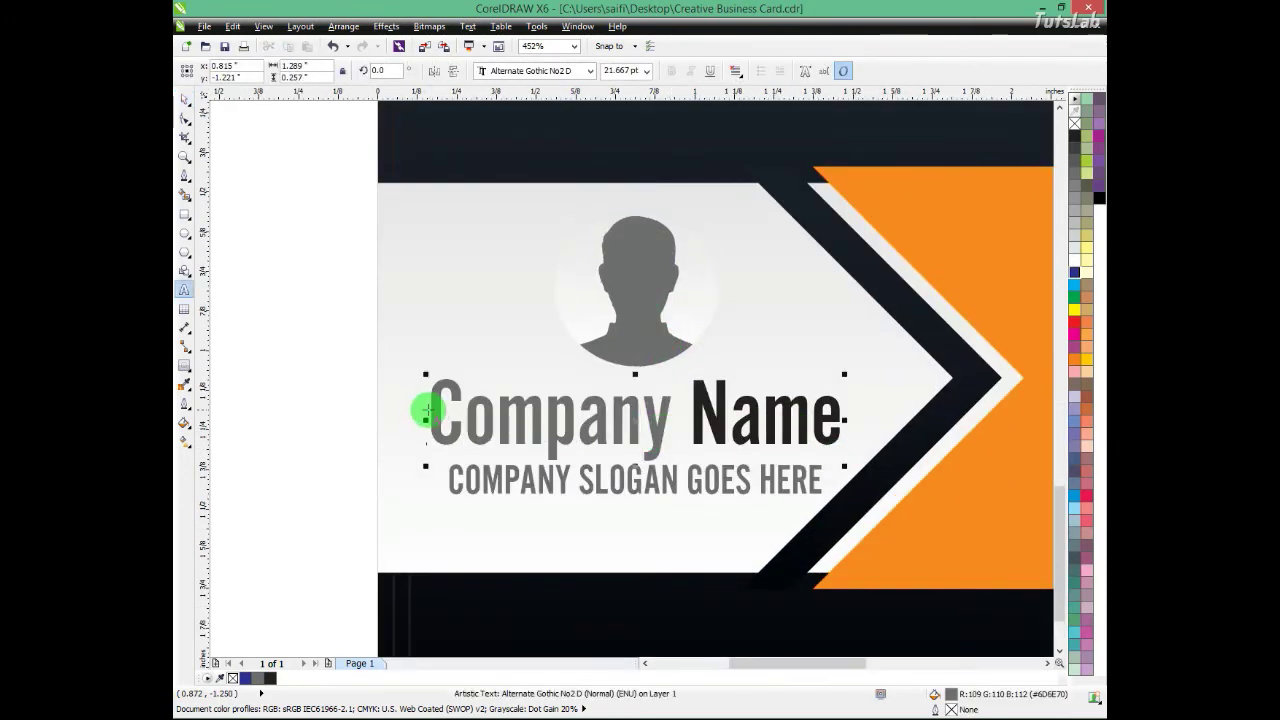
left_click_drag(424, 410, 830, 420)
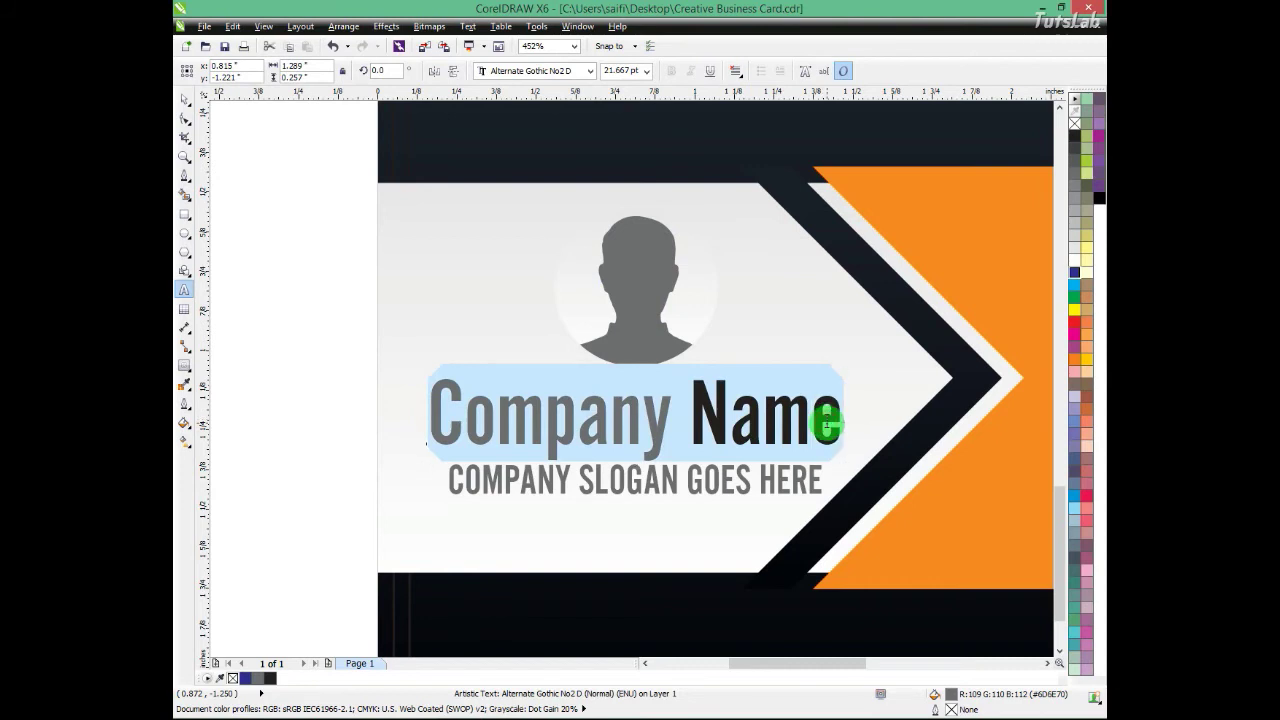
type("John")
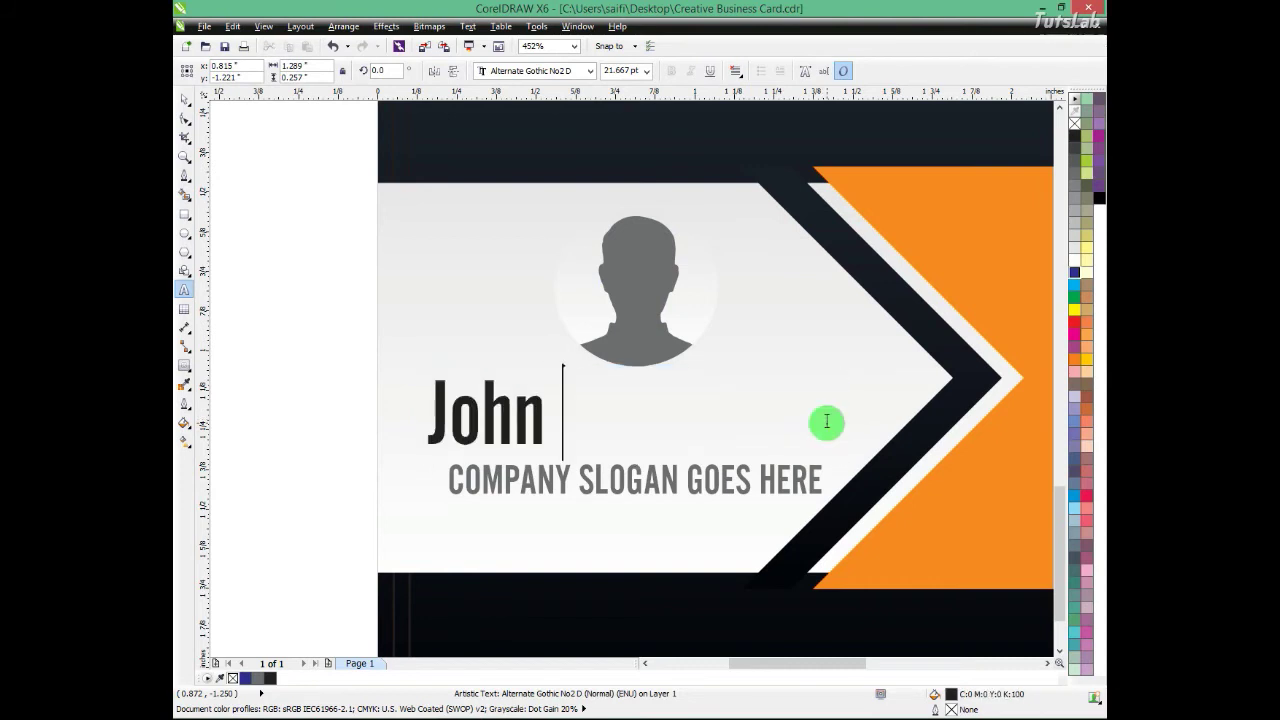
type(" Doe")
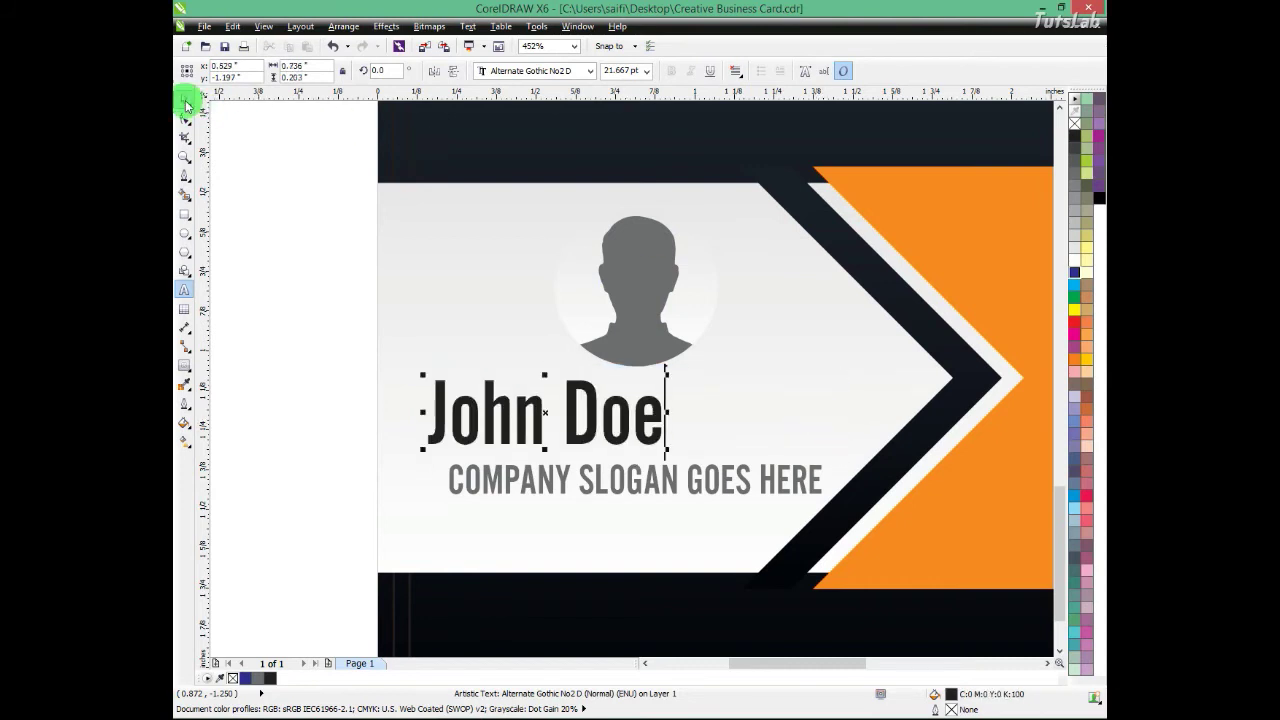
left_click(186, 104)
left_click(657, 300, "shift")
key("c")
left_click(655, 303, "shift")
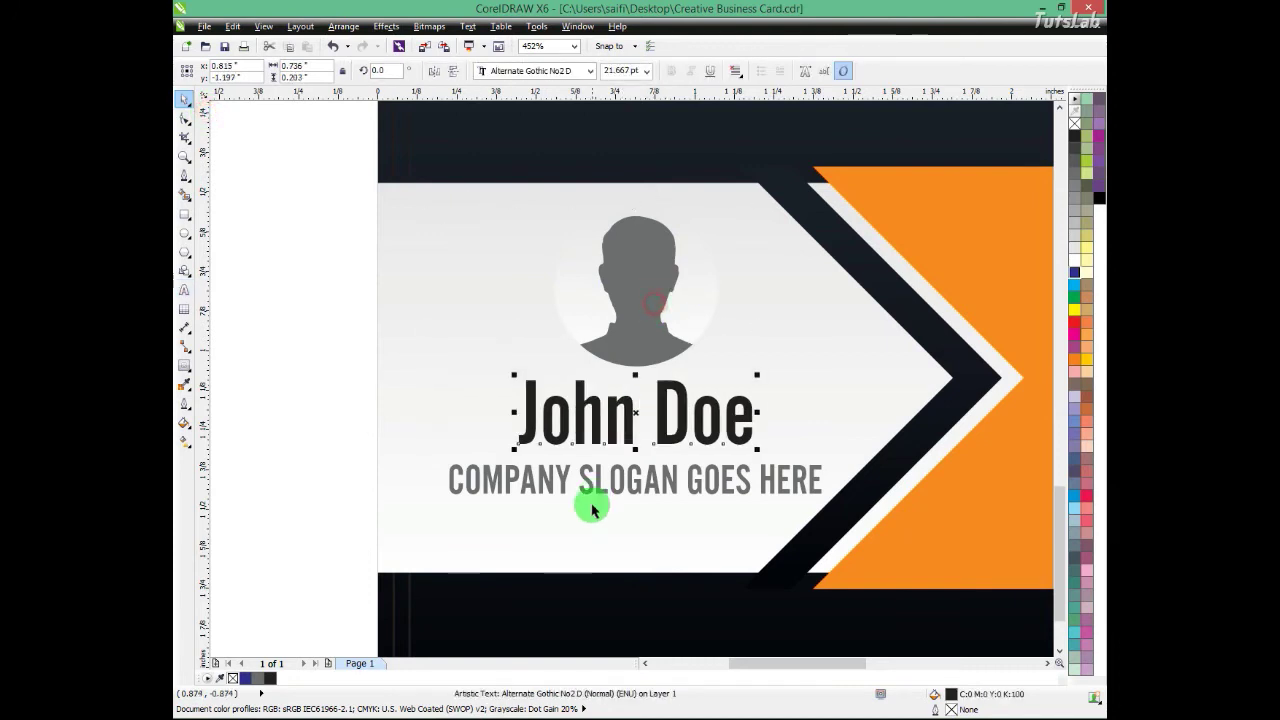
Step: Replace the slogan with "Graphic Designer", centre it horizontally under the cardholder's name and nudge it up close to the name
left_click(625, 481)
key("ctrl+a")
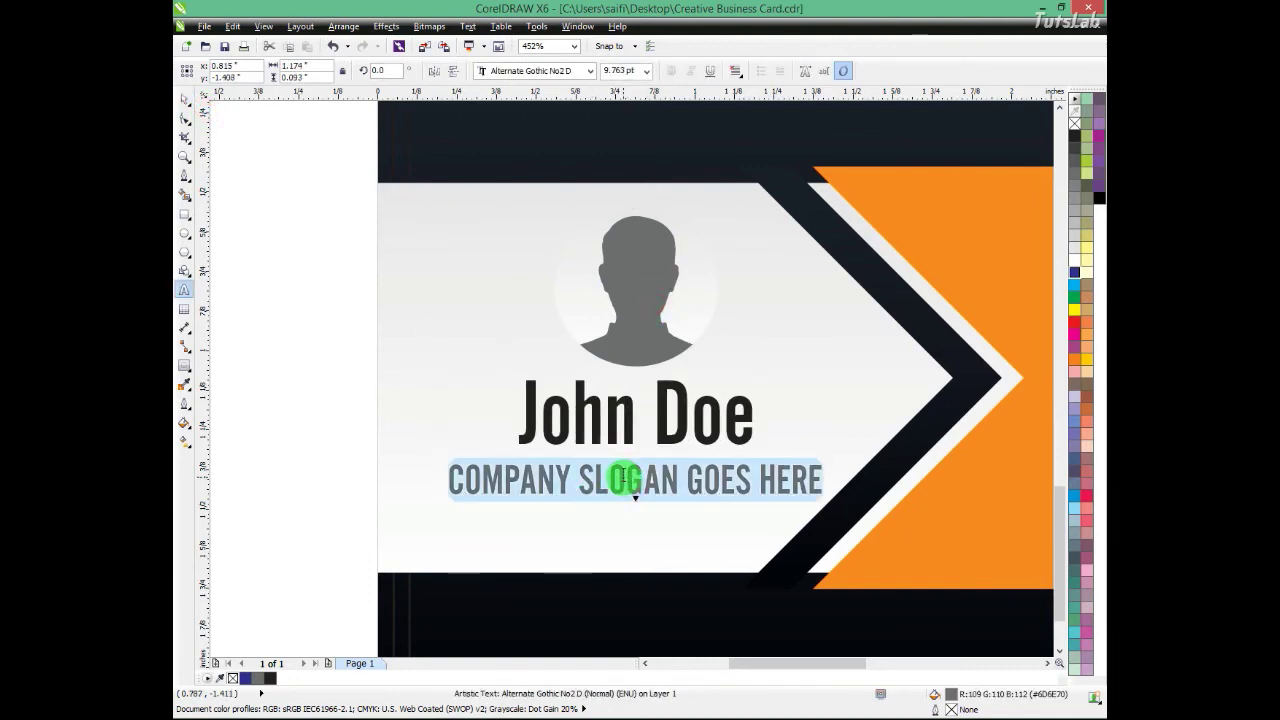
type("Graphic Designer")
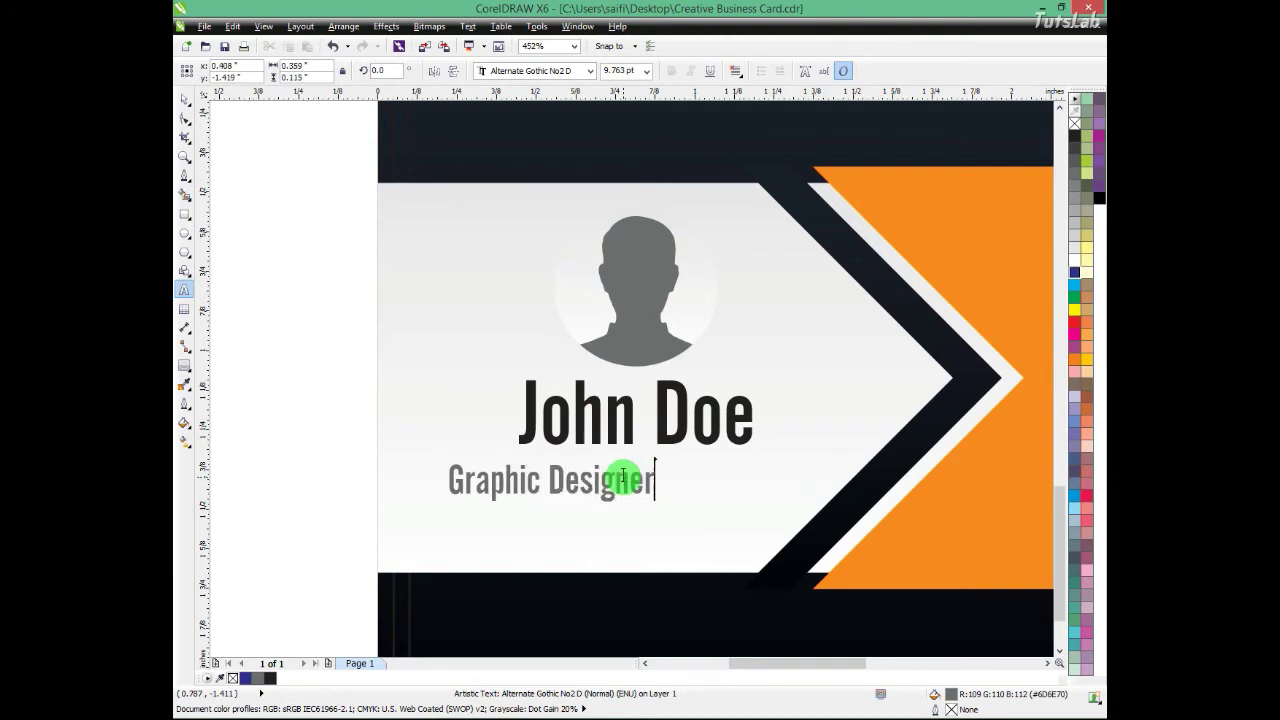
left_click(185, 100)
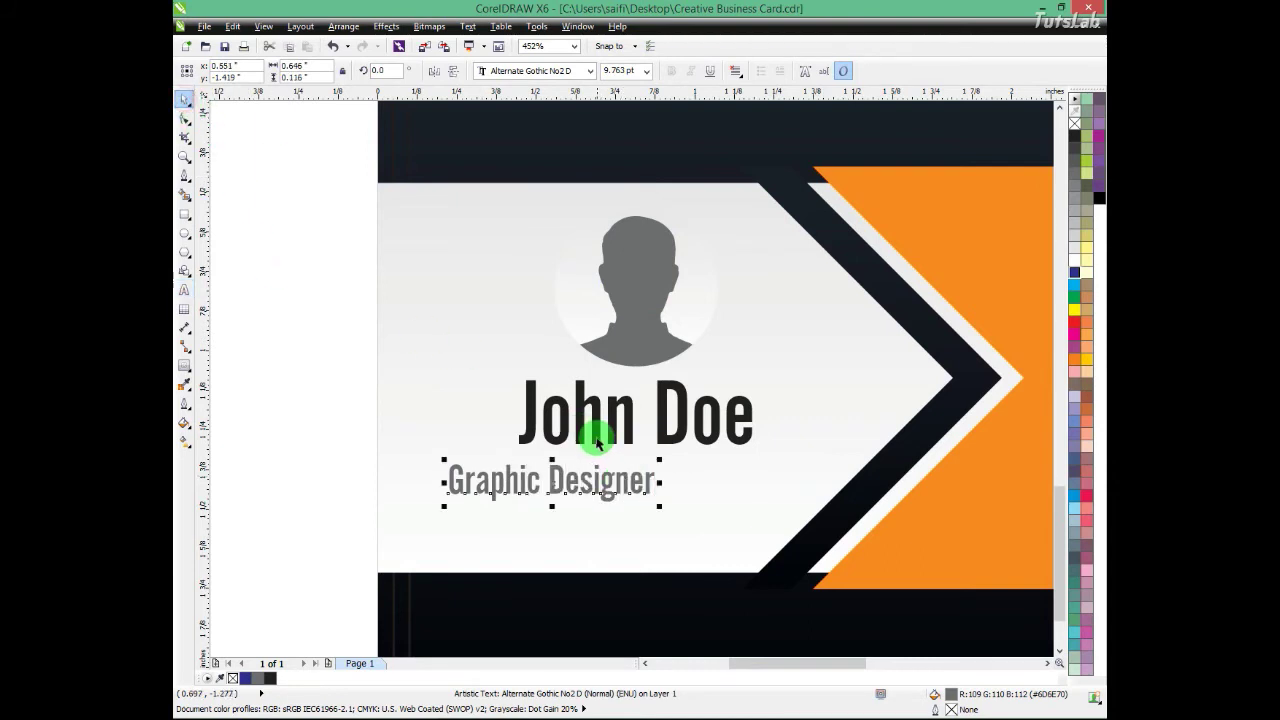
left_click(597, 442, "shift")
key("c")
key("Up")
key("Up")
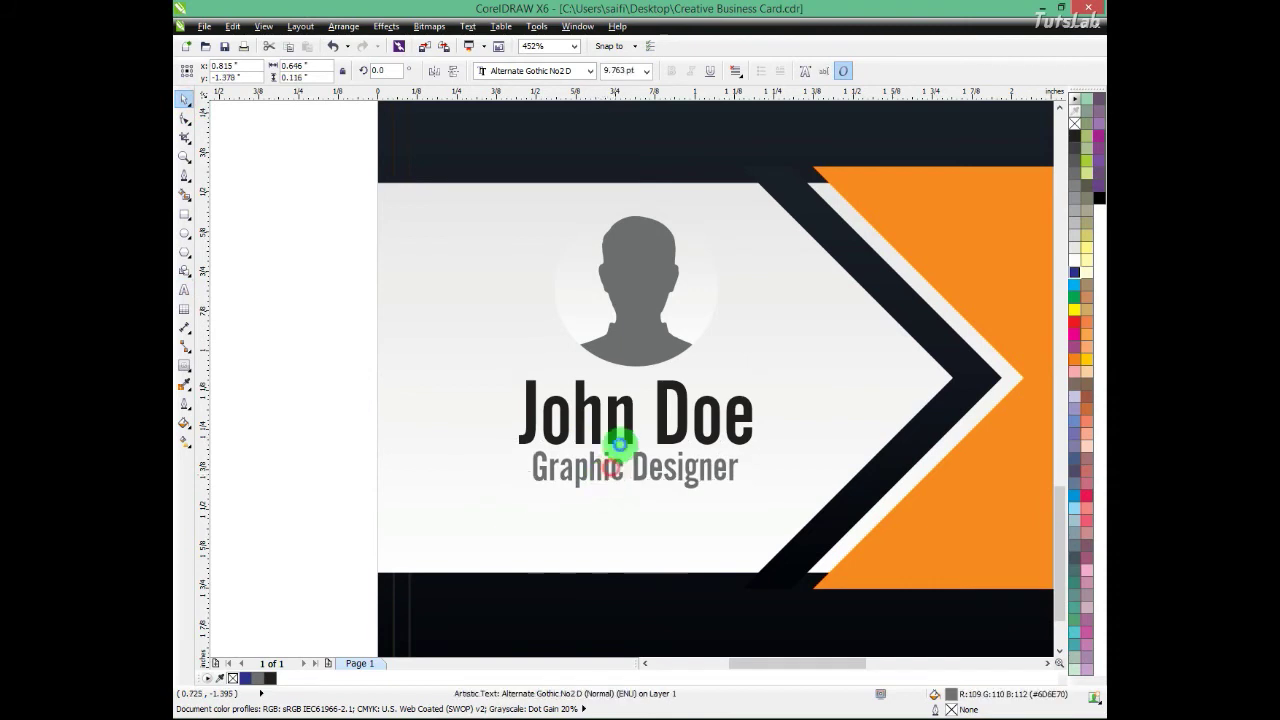
Step: Sample the grey R:109 G:110 B:112 and apply it to the whole cardholder's name
double_click(626, 434)
left_click_drag(617, 432, 453, 424)
scroll(552, 449, "down", 7)
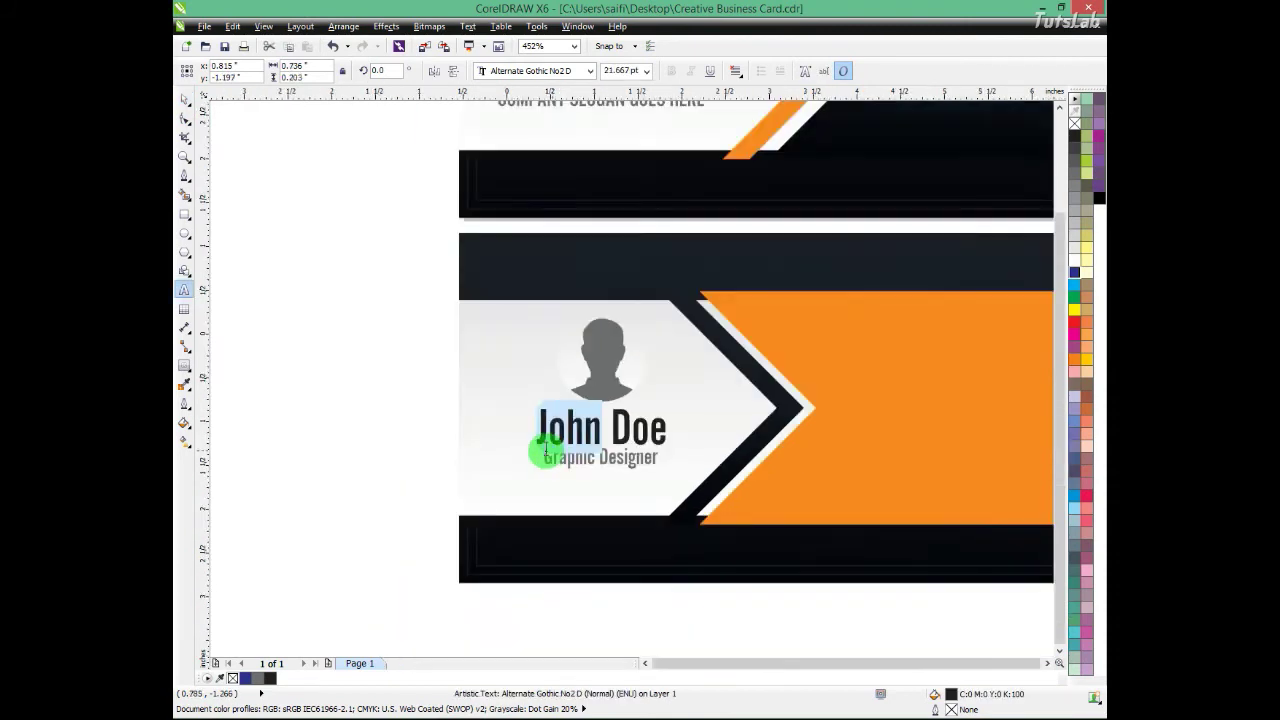
left_click_drag(547, 308, 671, 190)
scroll(671, 190, "up", 4)
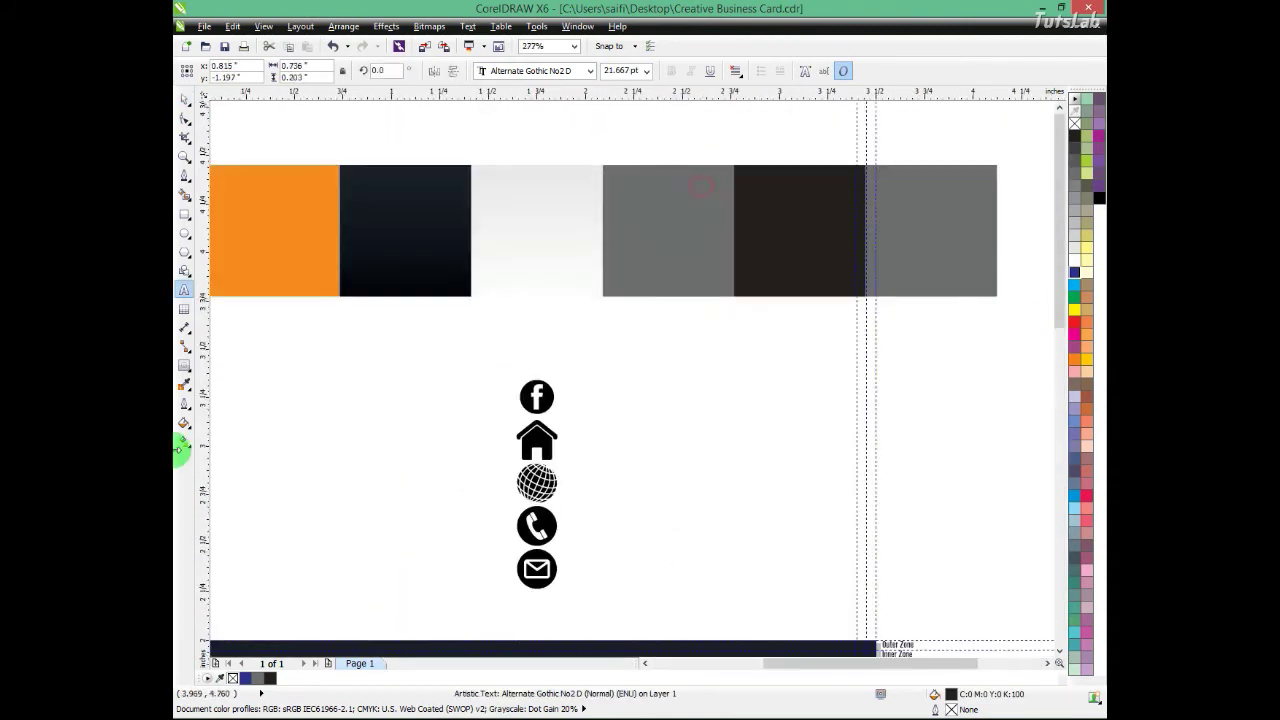
left_click(187, 391)
left_click(240, 401)
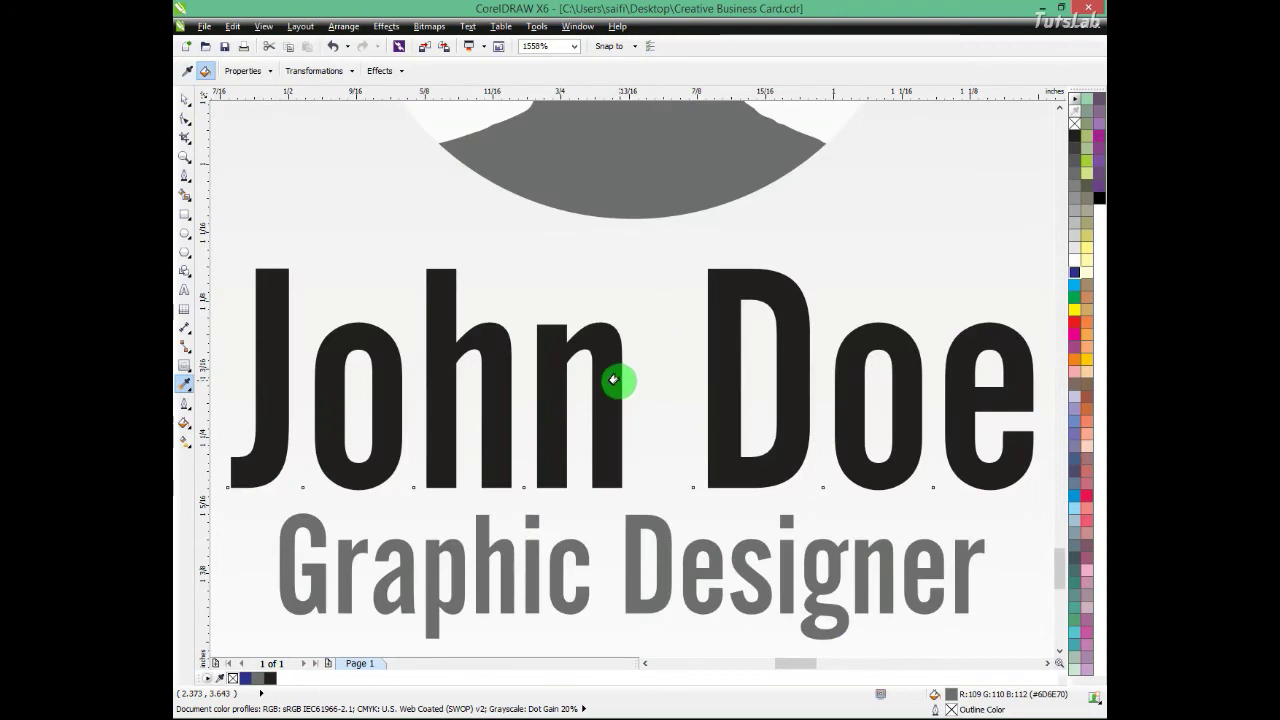
left_click(603, 378)
scroll(577, 395, "down", 2)
scroll(605, 396, "down", 2)
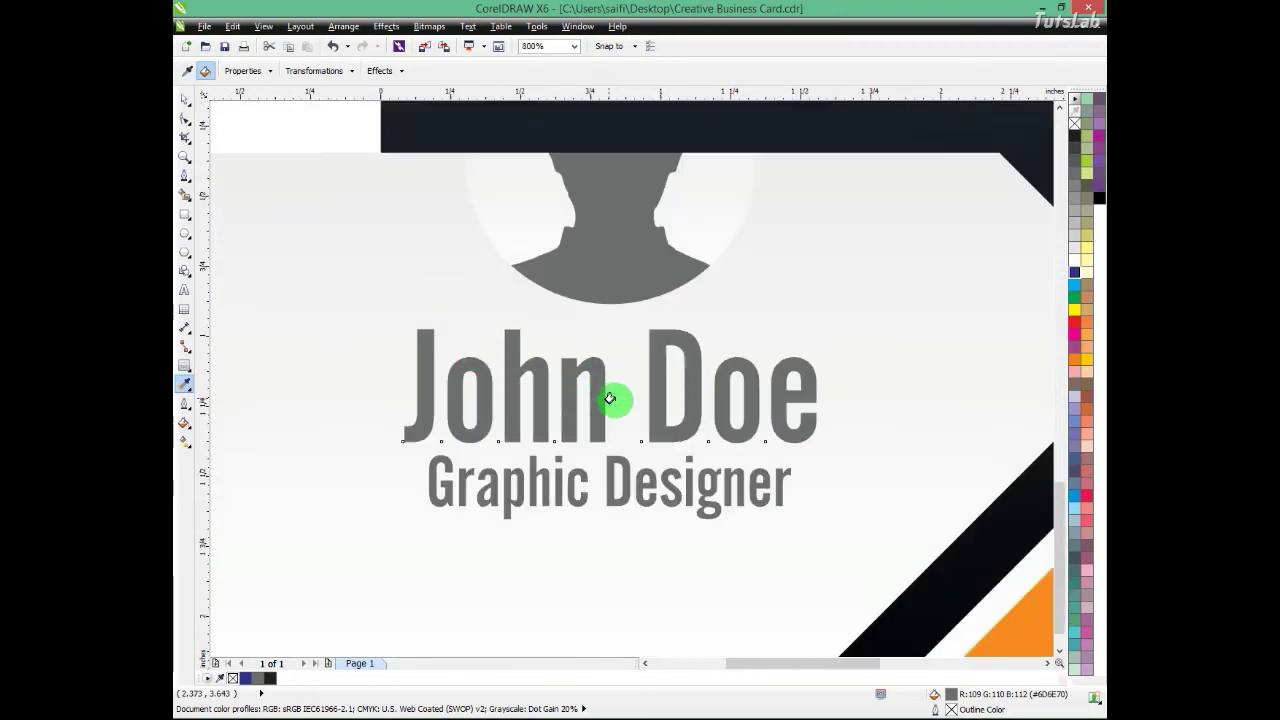
Step: Split the name into separate words and copy the near-black swatch's fill and outline onto the last name
key("space")
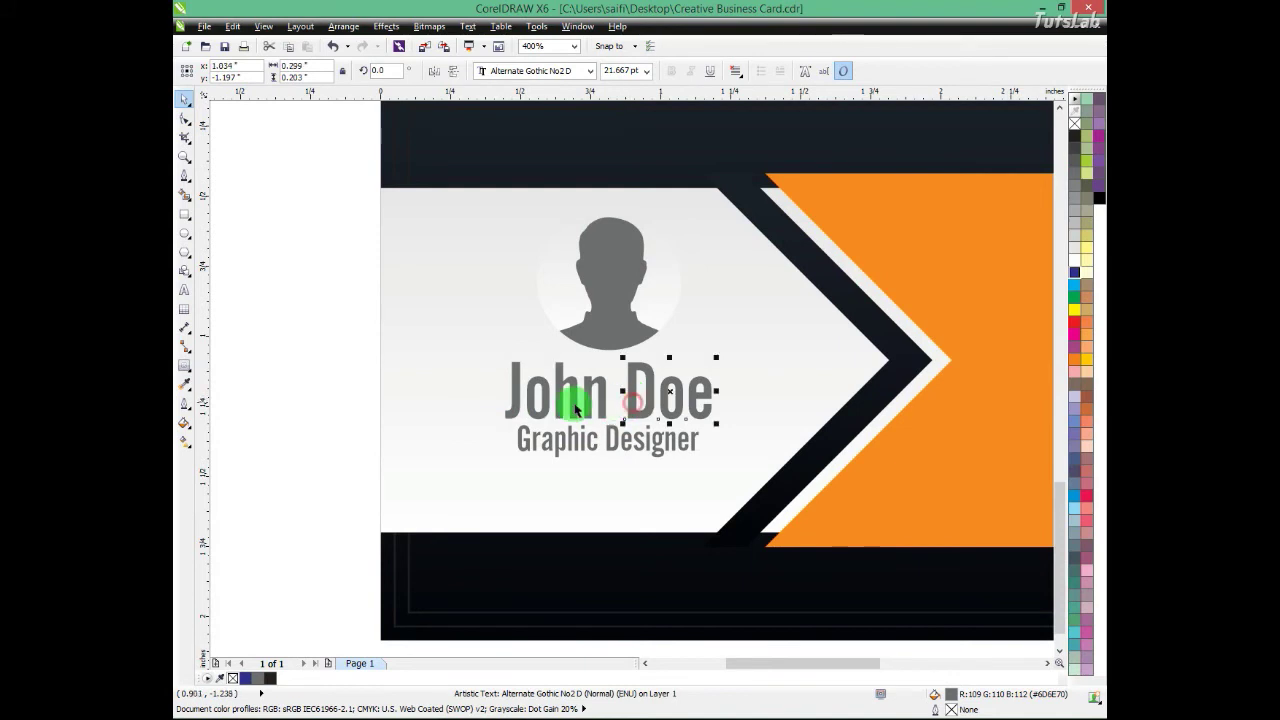
scroll(694, 294, "down", 4)
scroll(748, 123, "up", 7)
key("ctrl+shift+a")
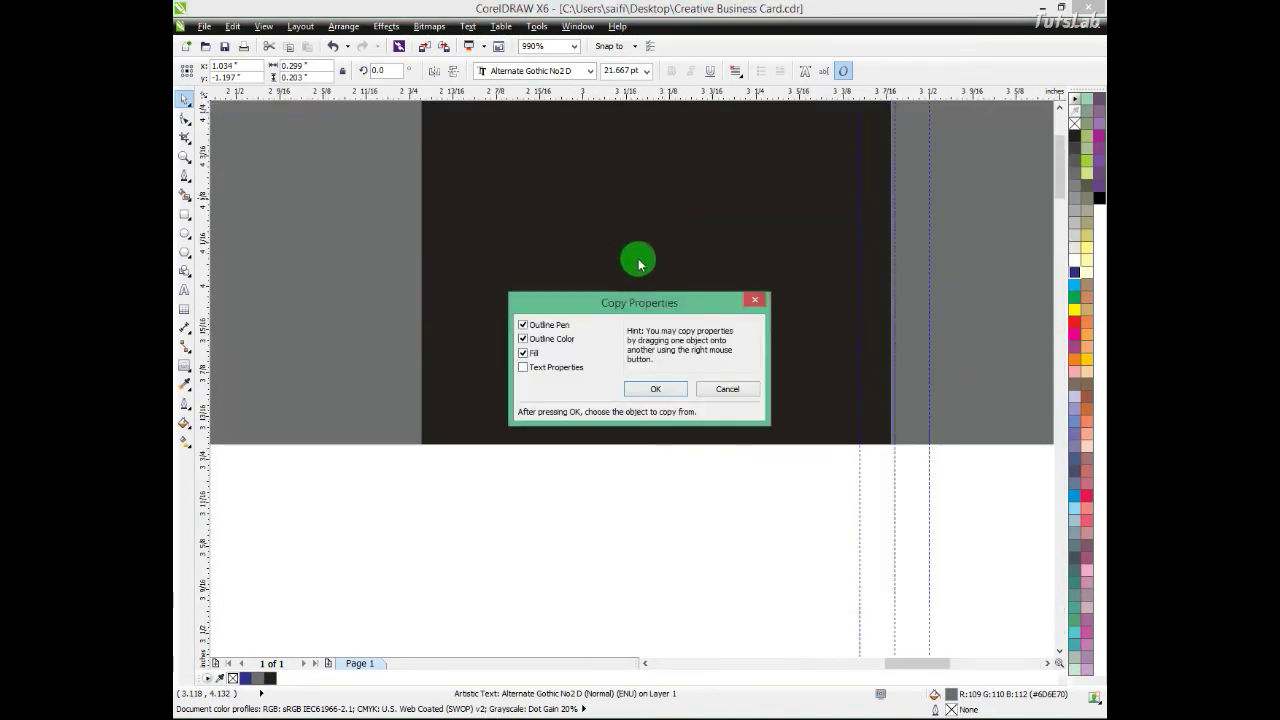
key("Return")
left_click(611, 291)
key("F4")
left_click(533, 548)
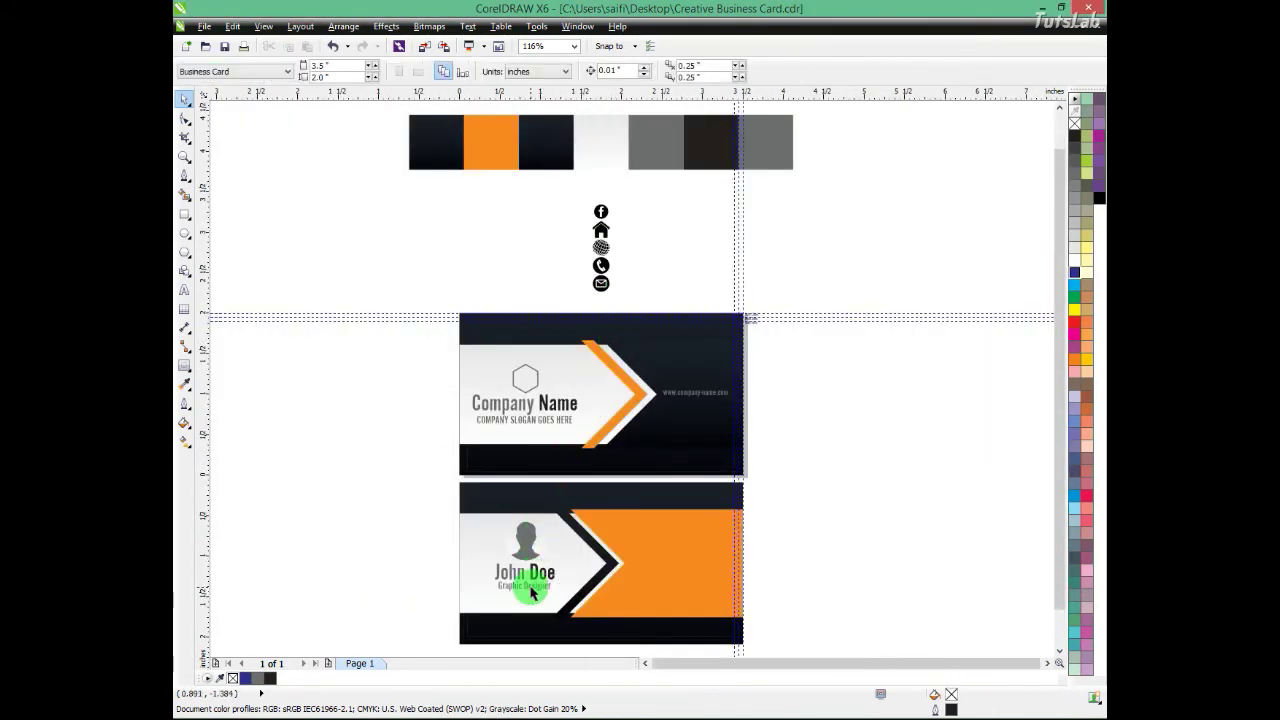
Step: Copy the fill and outline of the last grey swatch onto the "Graphic Designer" text
left_click(523, 585)
key("ctrl+shift+a")
key("Return")
left_click(755, 147)
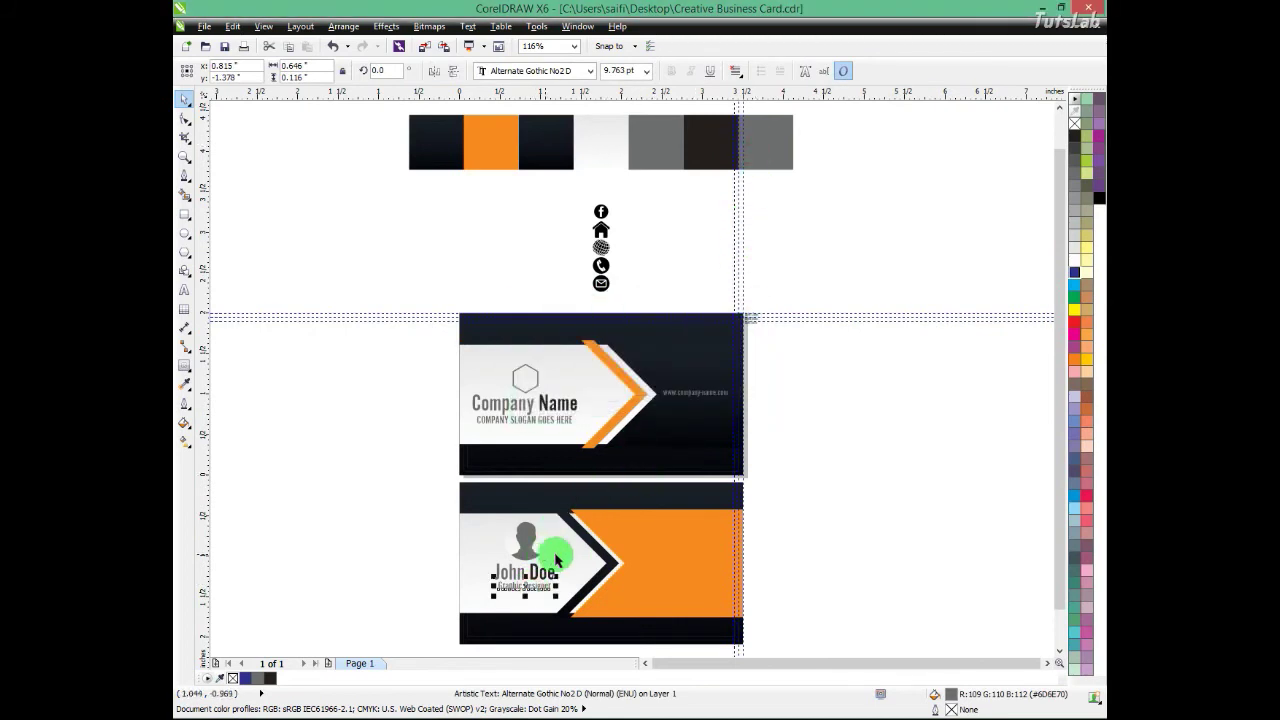
Step: Group the portrait, name and job title, centre the group vertically on the pale arrow panel and shift it about 0.08 inch left
left_click_drag(573, 554, 468, 590)
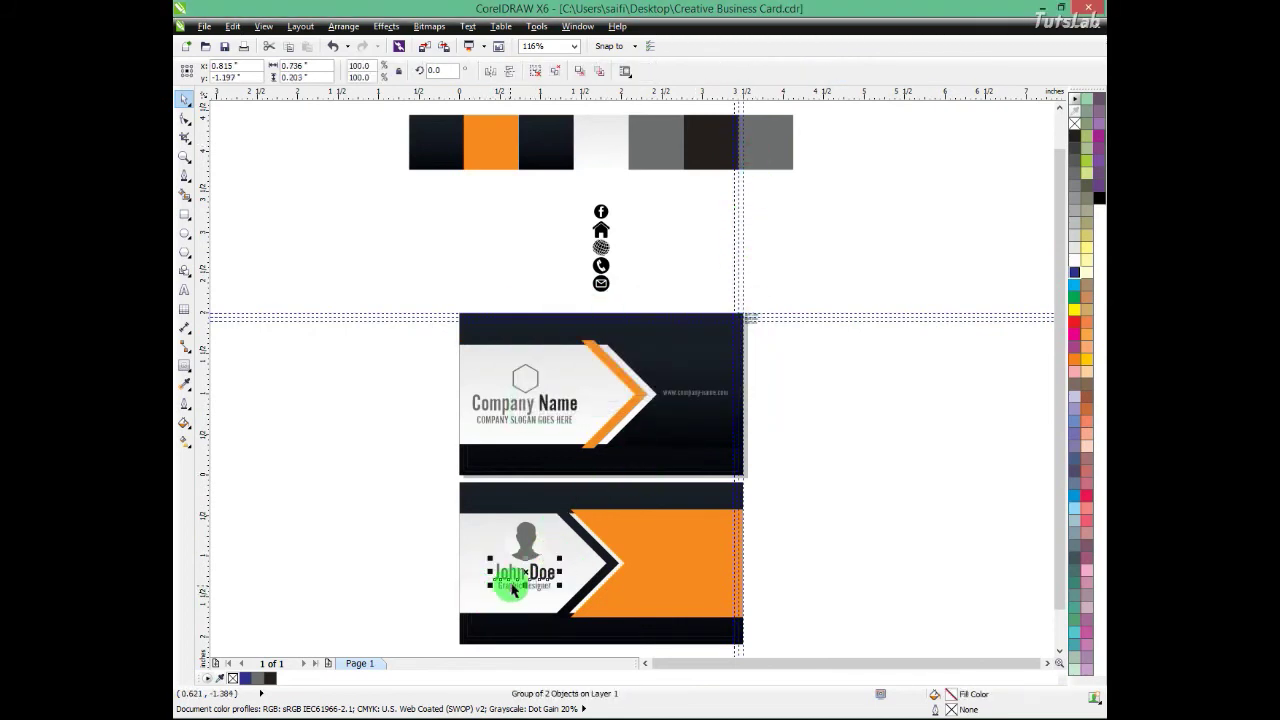
left_click(521, 549, "shift")
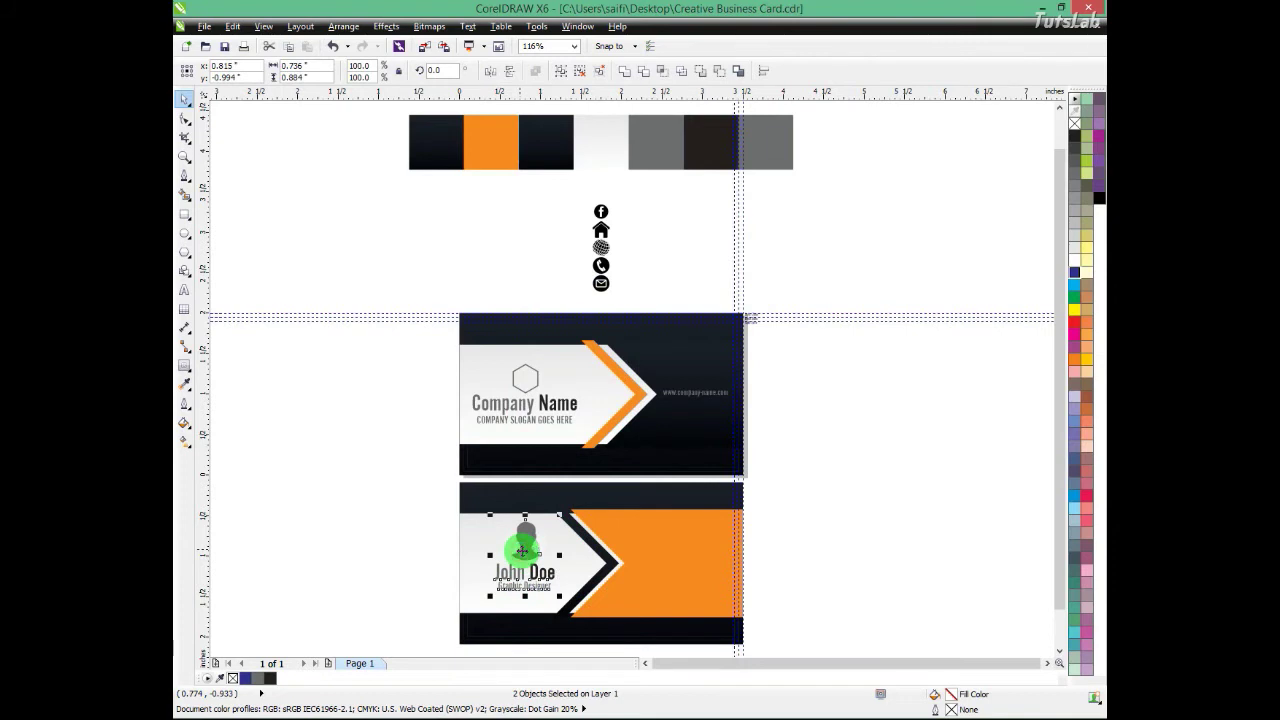
key("ctrl+g")
left_click(572, 563, "shift")
key("e")
left_click(578, 565, "shift")
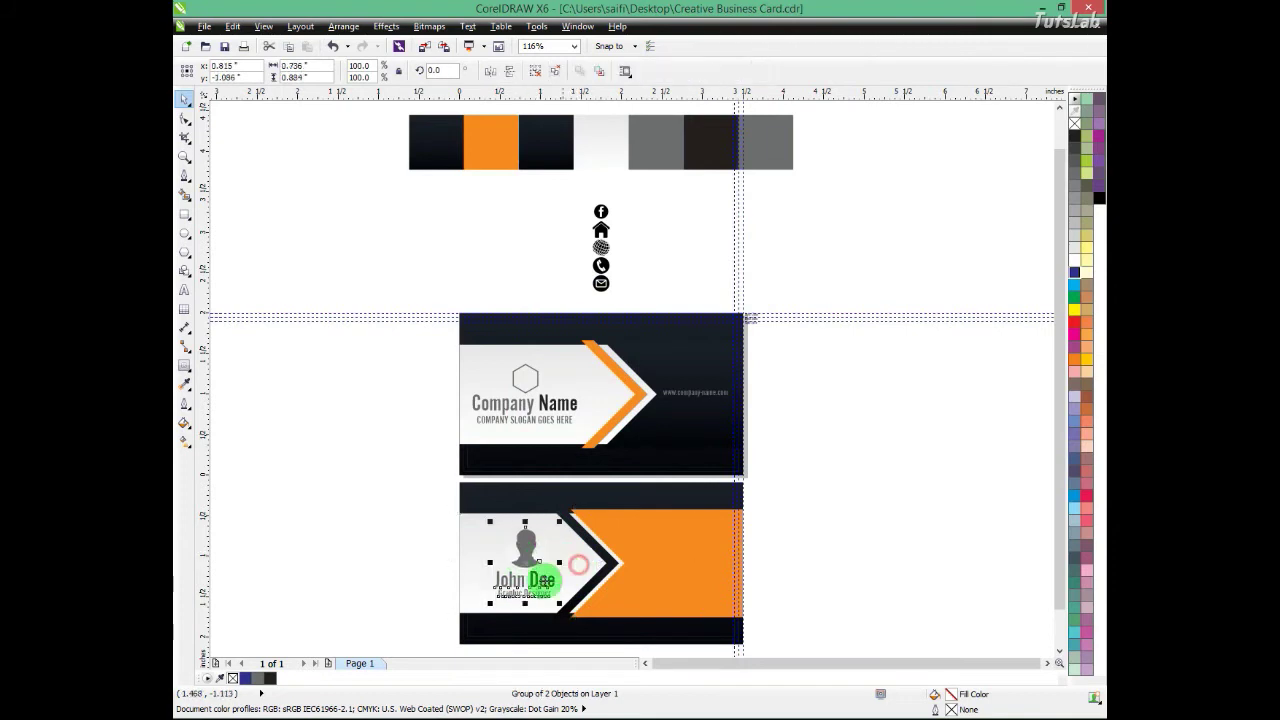
left_click_drag(545, 580, 538, 580)
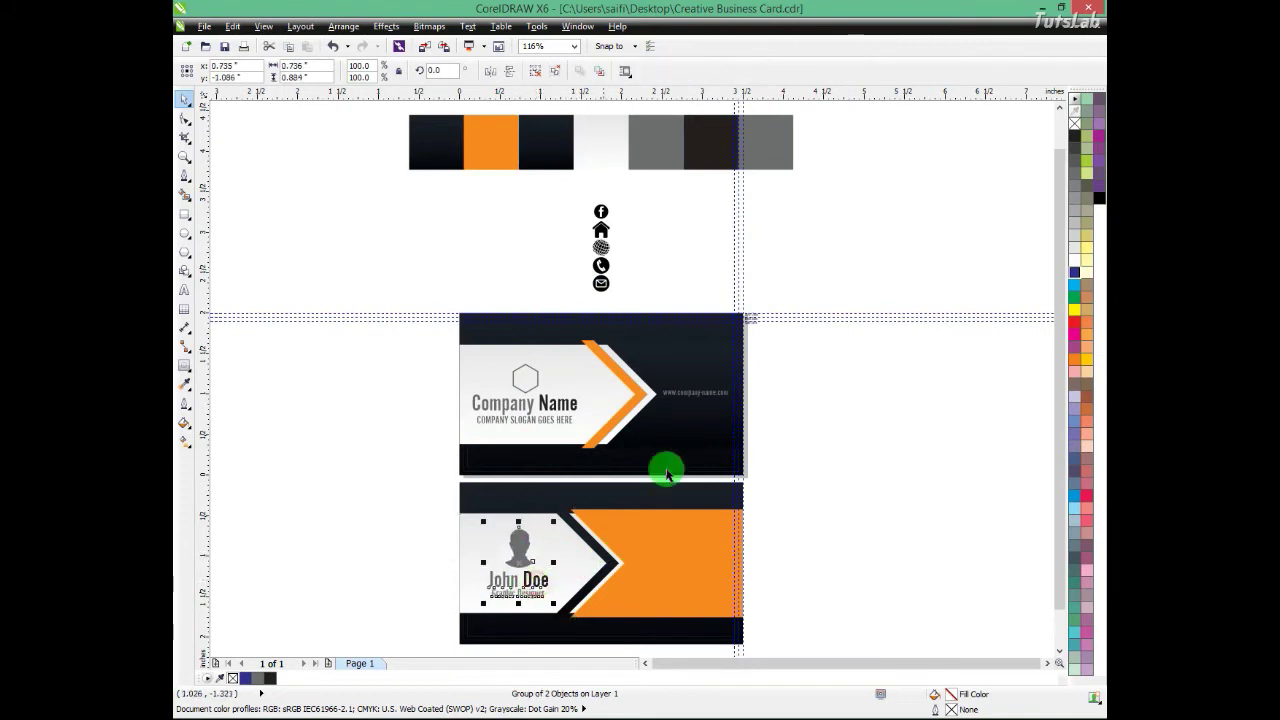
Step: Delete the globe icon from the column of contact icons above the cards
left_click_drag(623, 200, 596, 296)
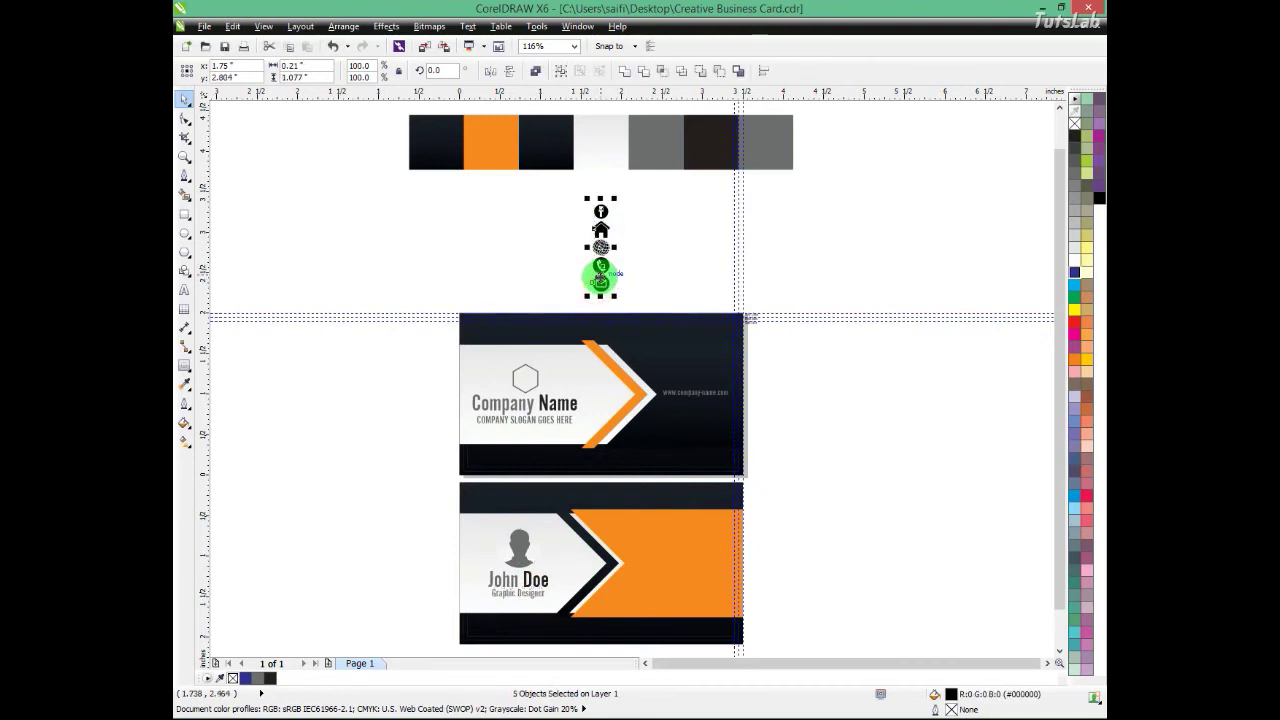
left_click(602, 243)
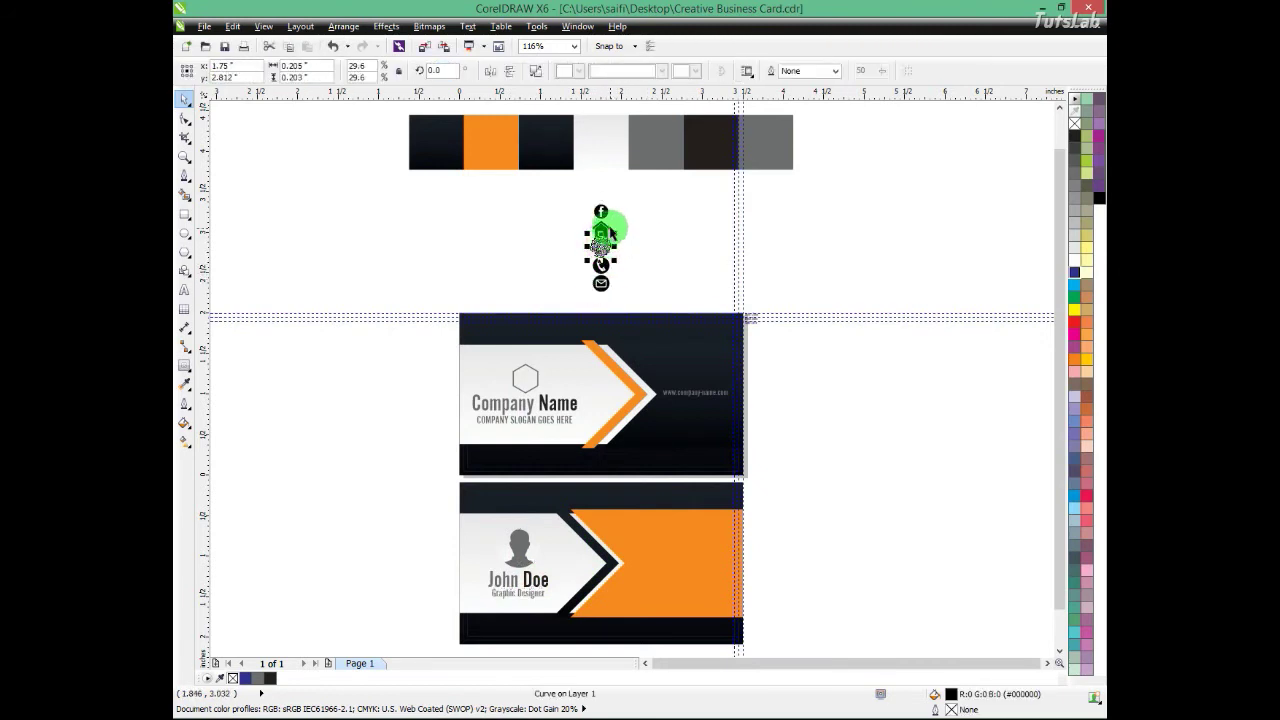
key("Delete")
Step: Move the Facebook icon below the envelope icon, then shift the phone, envelope and Facebook icons up beneath the house
key("F2")
left_click_drag(637, 307, 556, 186)
left_click(674, 228)
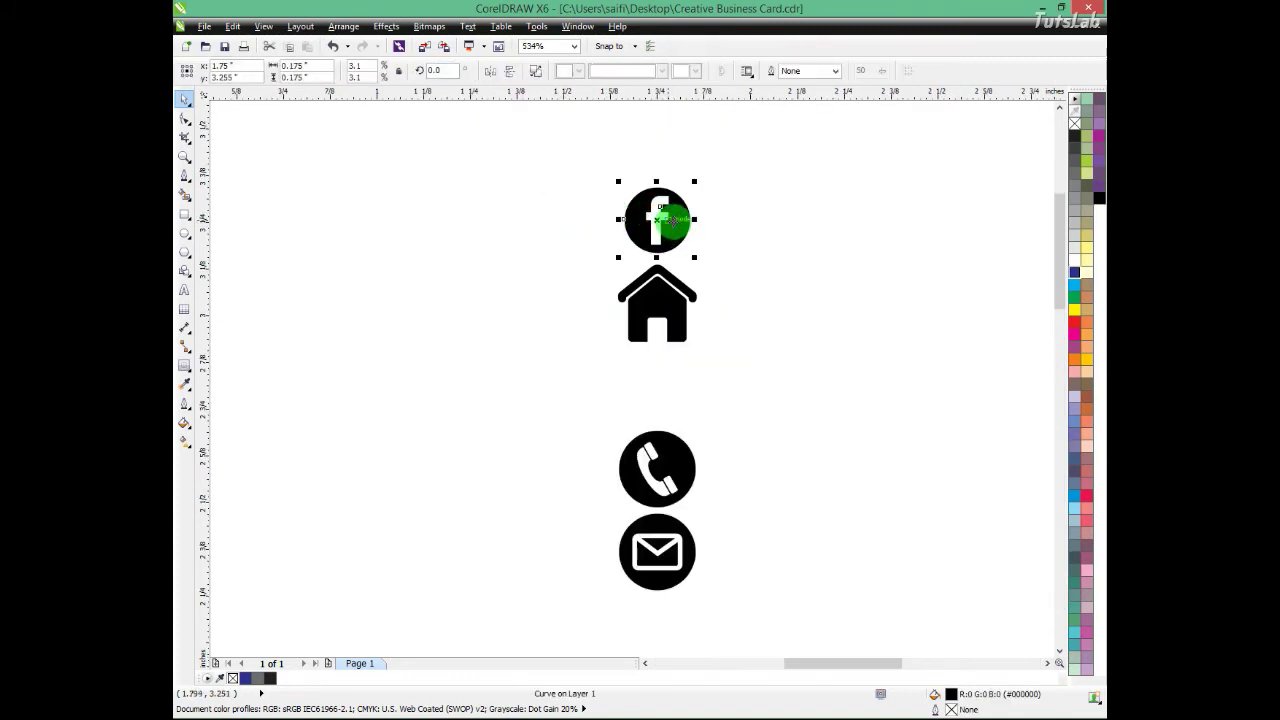
left_click_drag(672, 214, 651, 622)
left_click(657, 543, "shift")
left_click(645, 490, "shift")
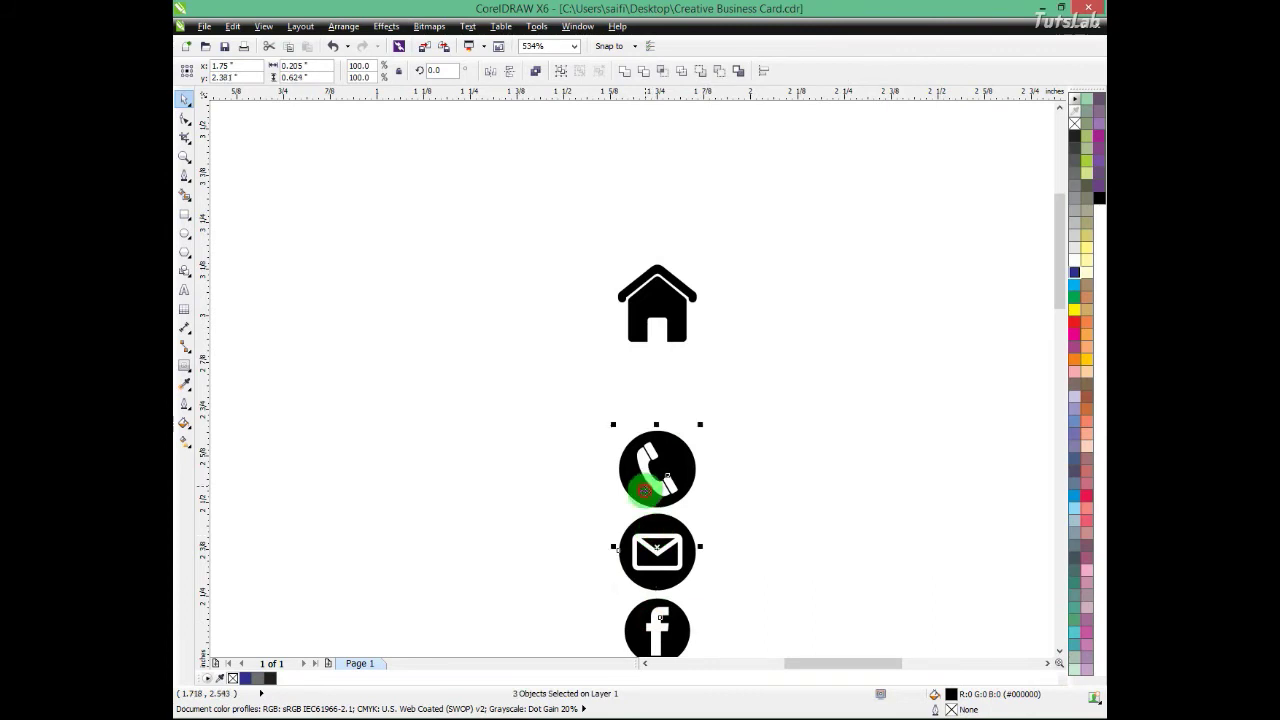
left_click_drag(645, 485, 645, 414)
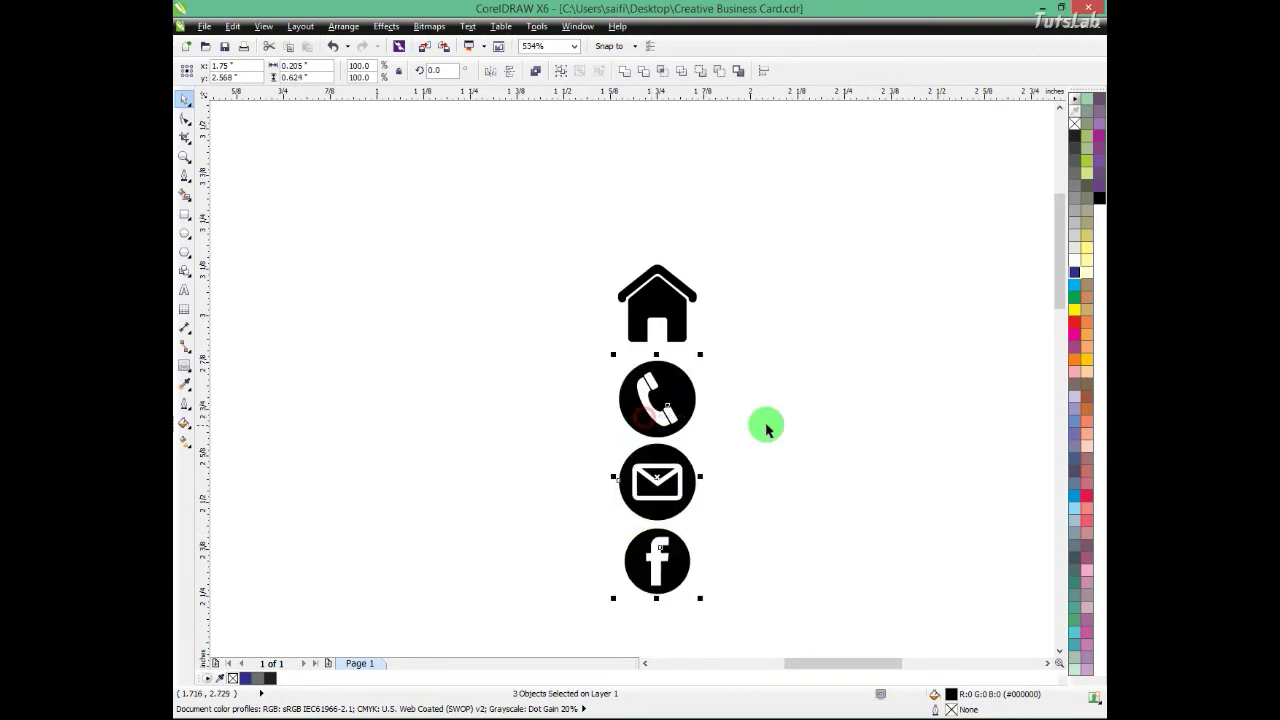
Step: Distribute the four contact icons vertically by their centres and group them
left_click(726, 383)
left_click_drag(745, 278, 623, 609)
key("shift+c")
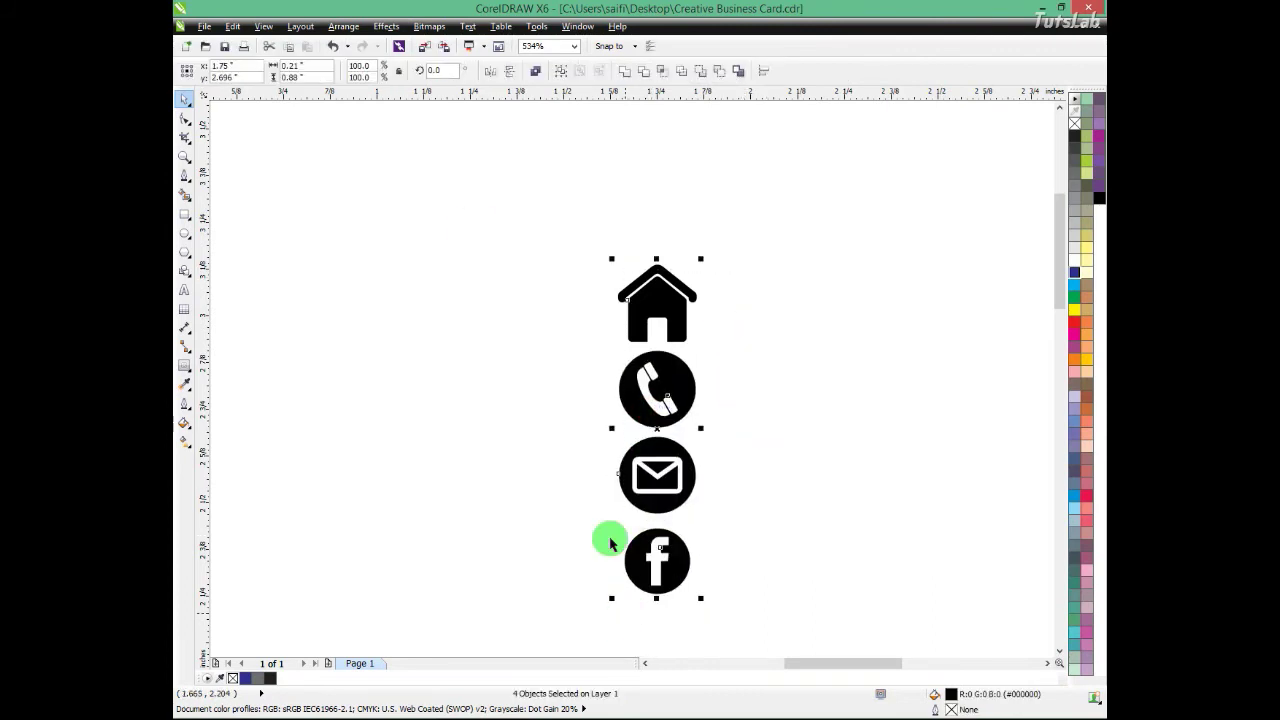
left_click(537, 72)
key("F4")
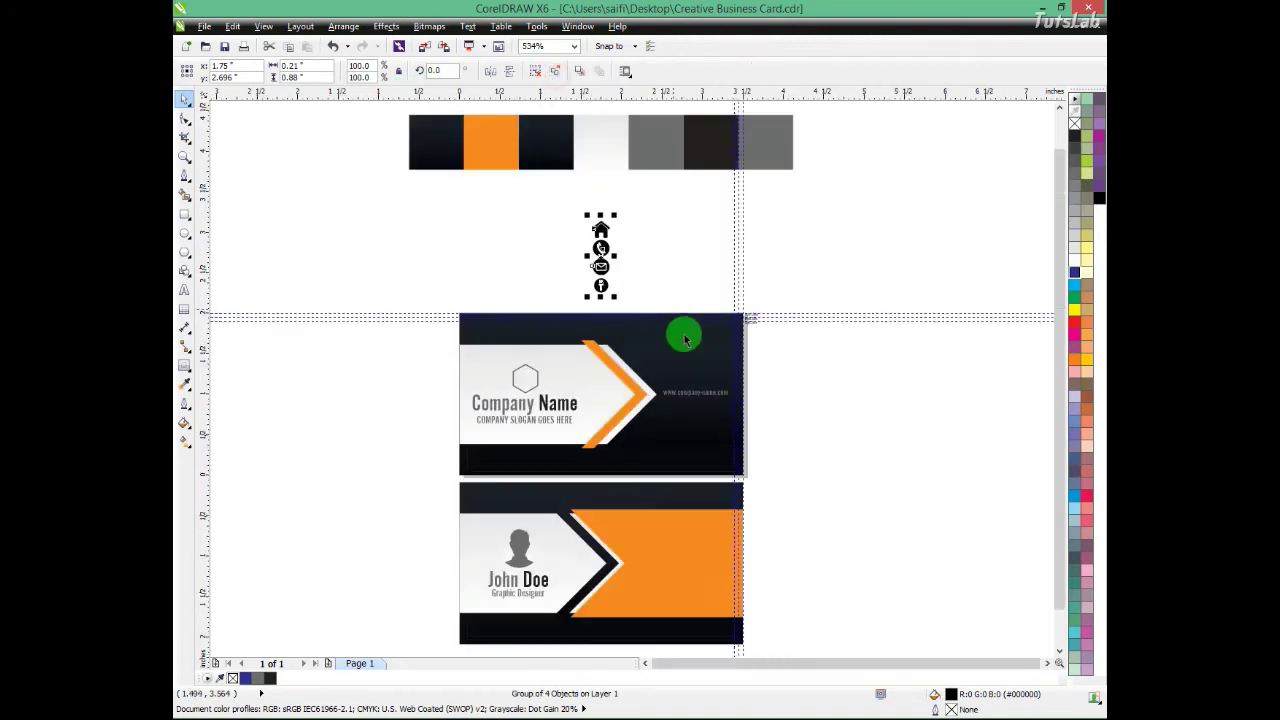
Step: Move the icon group onto the second card's orange panel, just right of the arrow tip
left_click(597, 268)
left_click_drag(600, 283, 630, 574)
key("F2")
left_click_drag(572, 484, 734, 663)
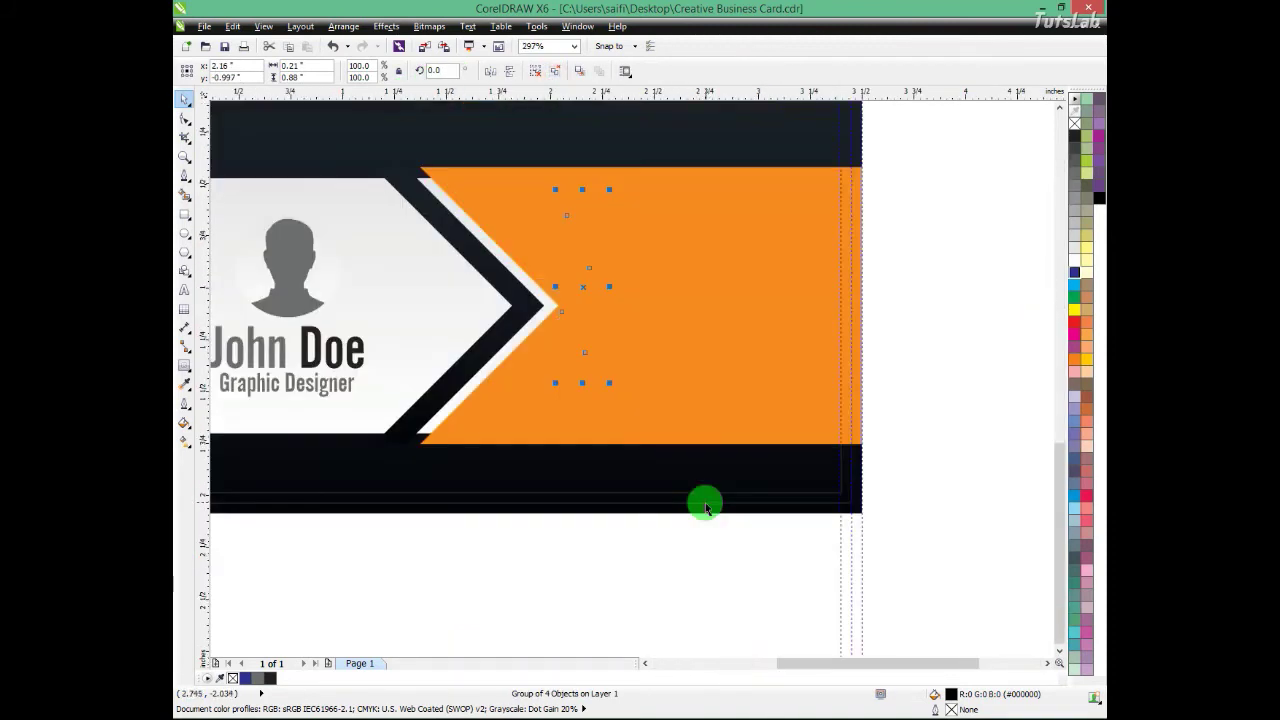
Step: Ungroup the contact icons and move the Facebook icon straight down to near the orange panel's lower edge
left_click(555, 71)
left_click(616, 550)
left_click(587, 370)
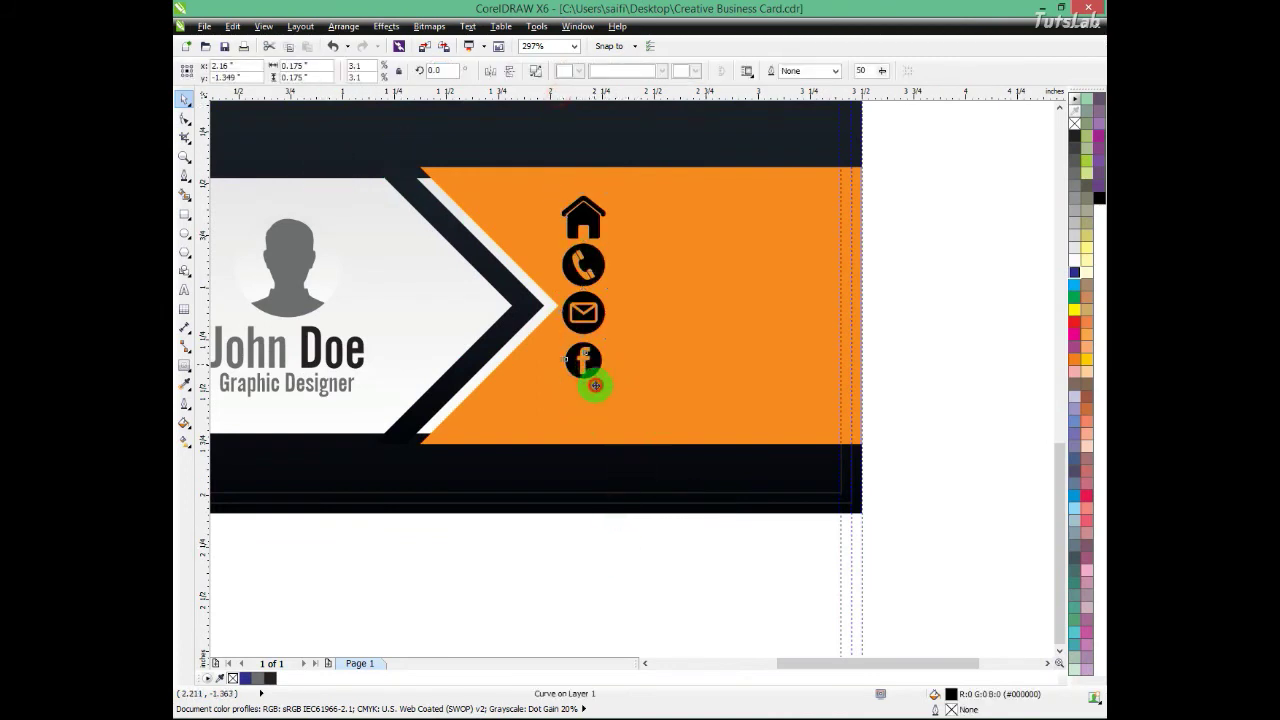
left_click_drag(596, 411, 591, 411)
Step: Distribute the four contact icons by their right and bottom edges so they are spaced evenly down the orange panel
left_click_drag(657, 557, 533, 155)
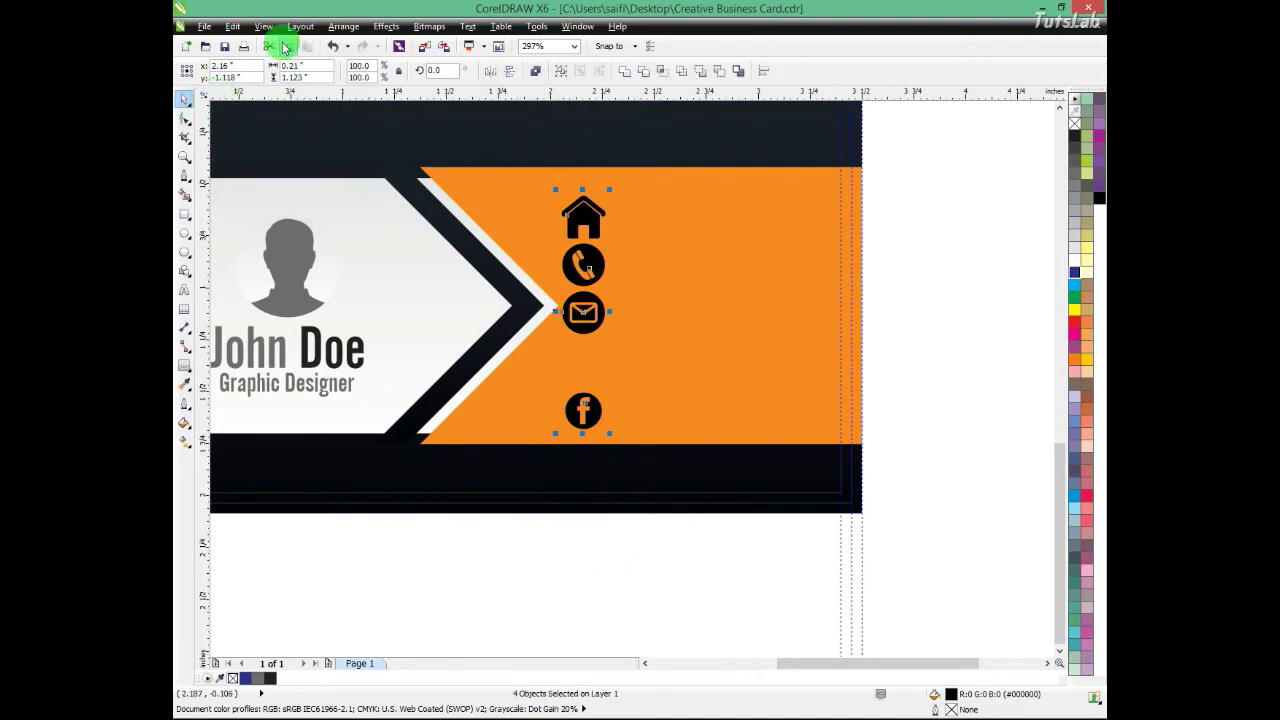
left_click(343, 26)
mouse_move(523, 80)
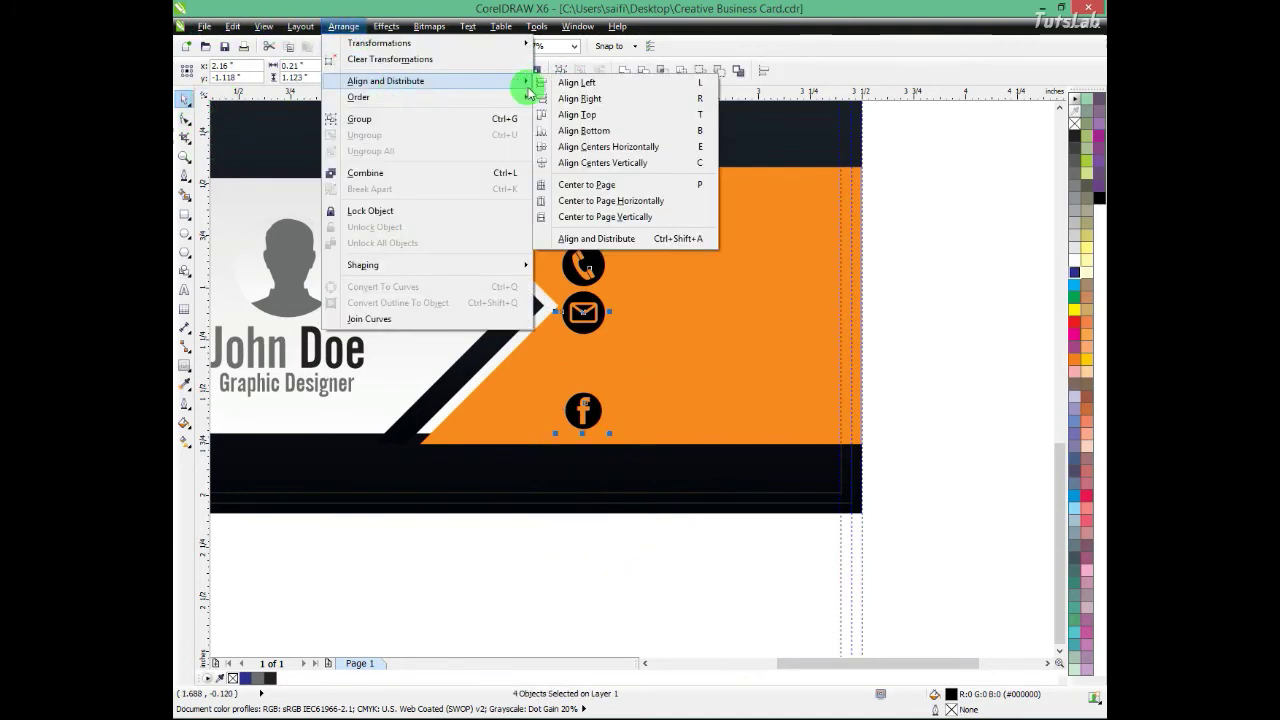
left_click(612, 238)
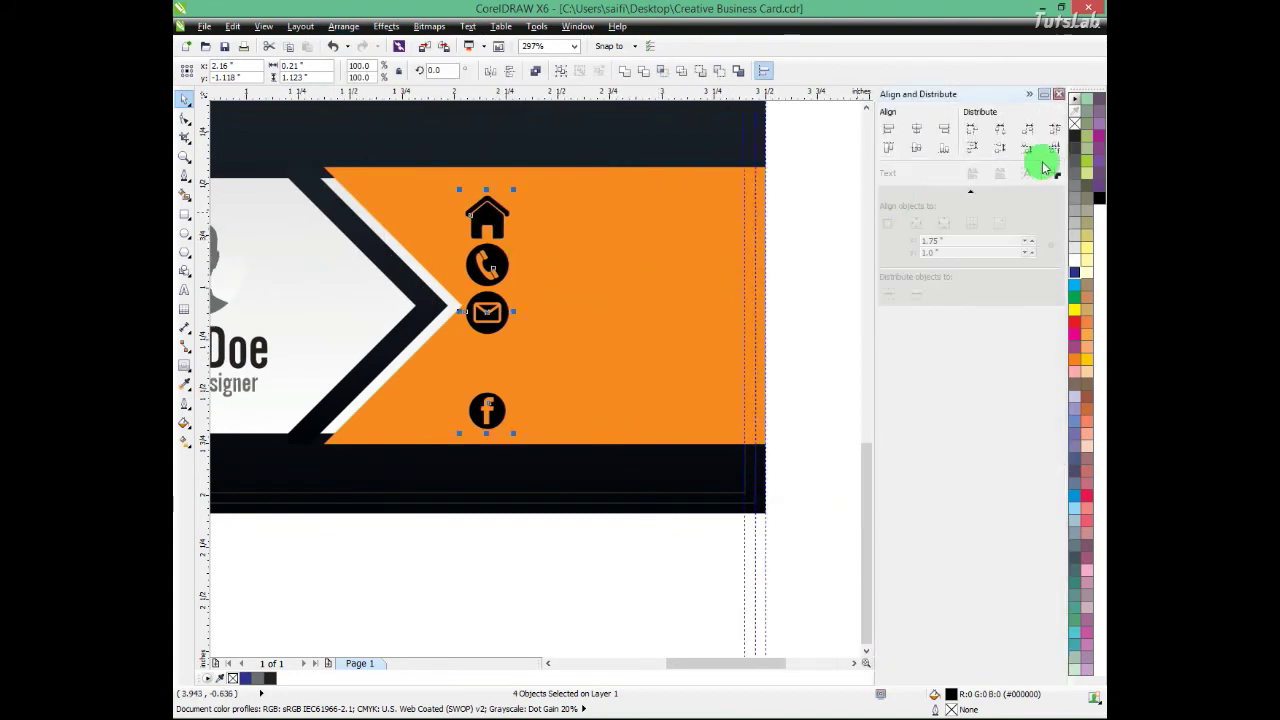
left_click(1055, 150)
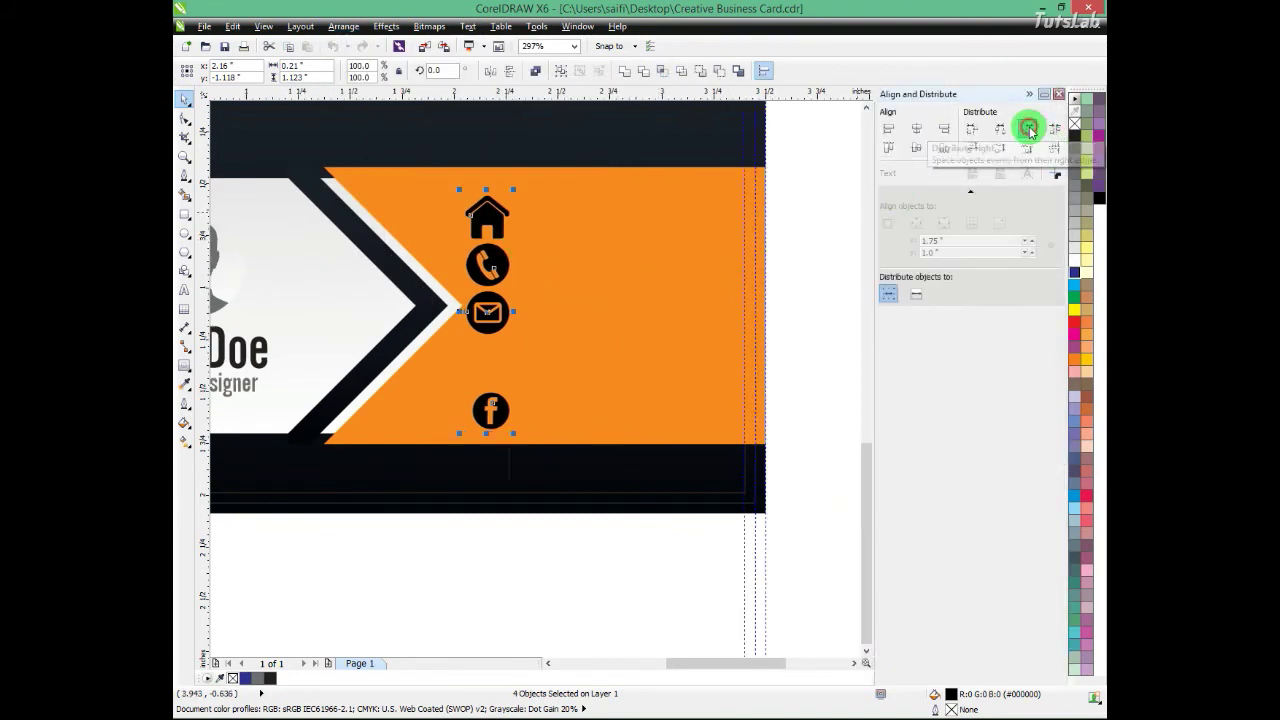
left_click(1029, 150)
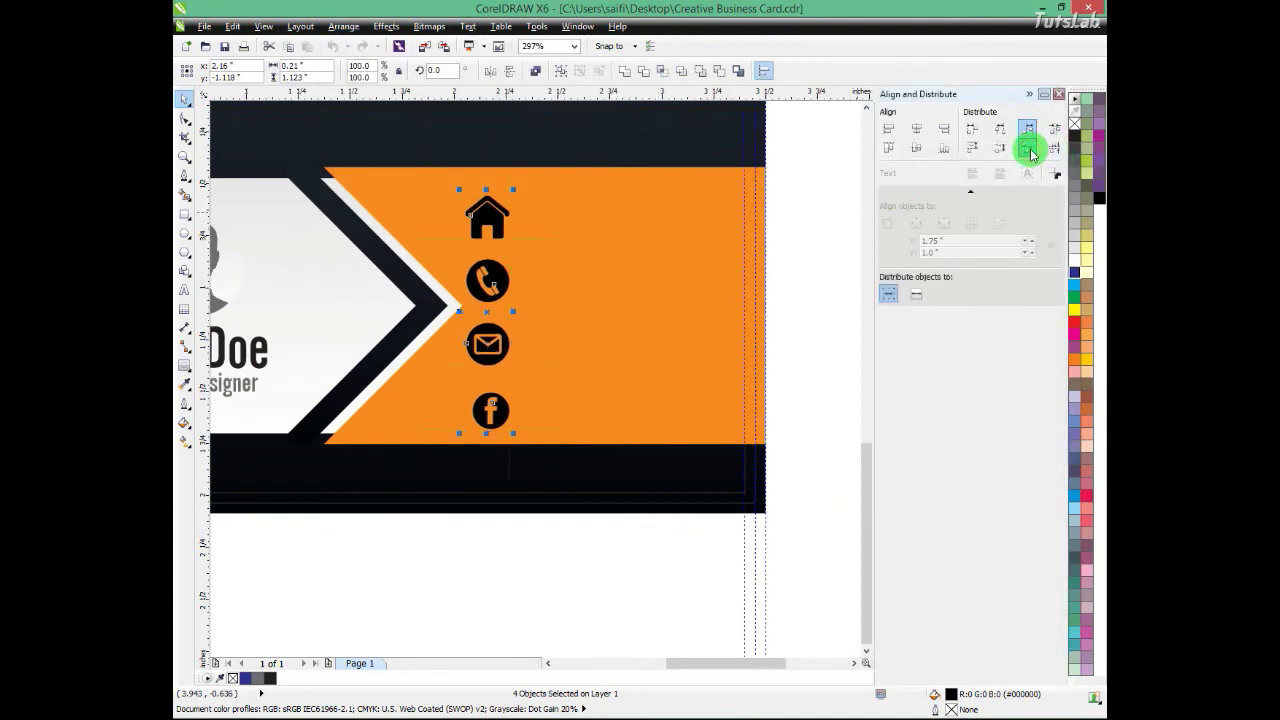
left_click(1059, 96)
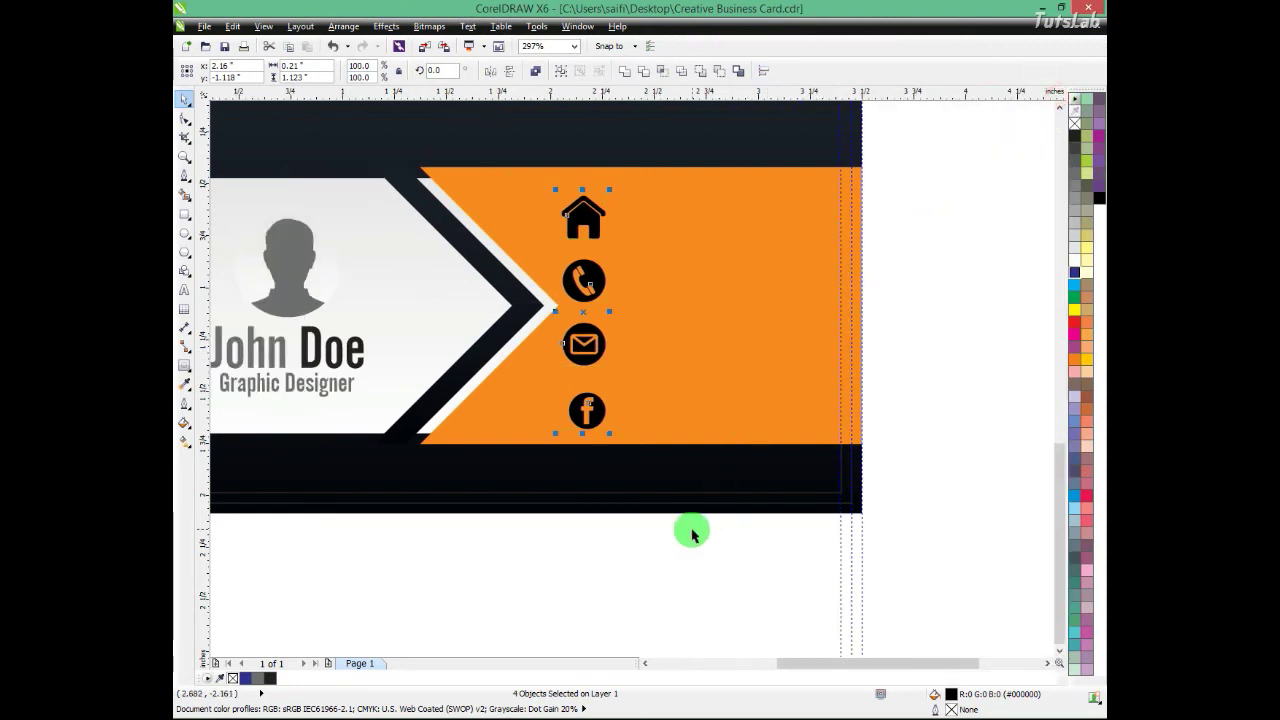
Step: Shift the icon column slightly up and away from the arrow tip, line the icons up on their centres and fill them white
left_click(678, 297)
left_click_drag(589, 289, 596, 282)
key("ctrl+u")
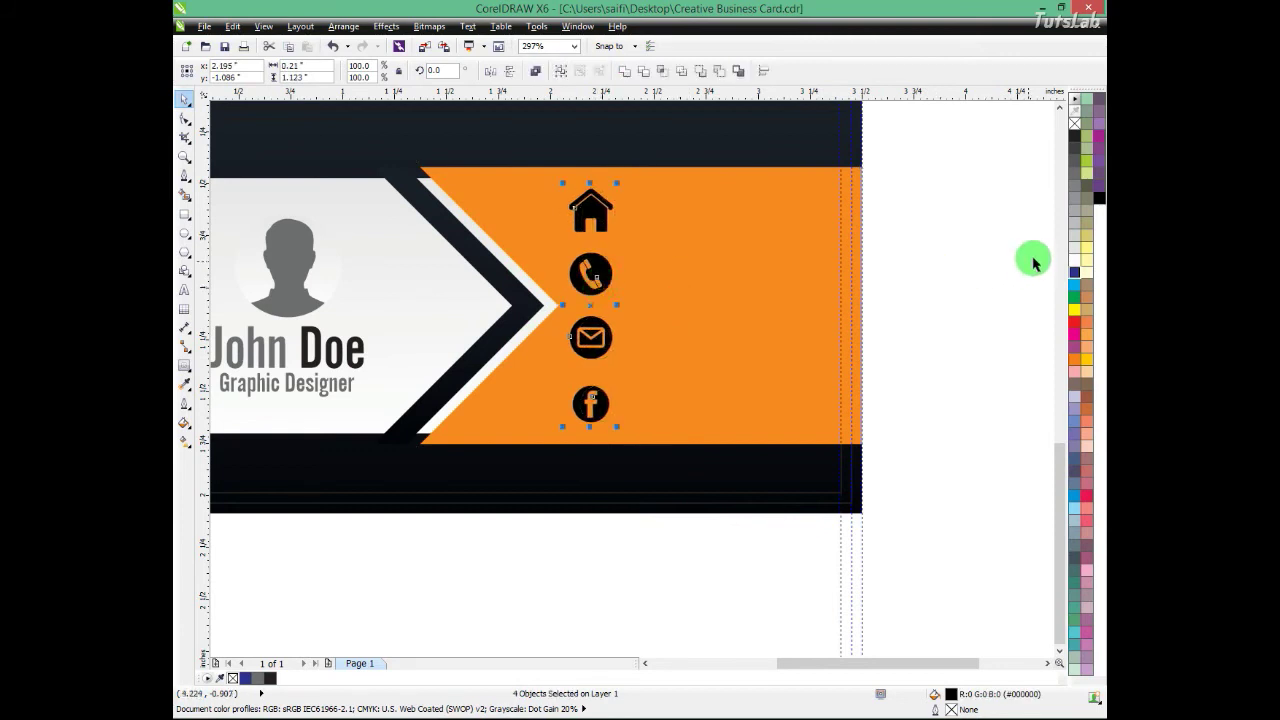
left_click(1070, 258)
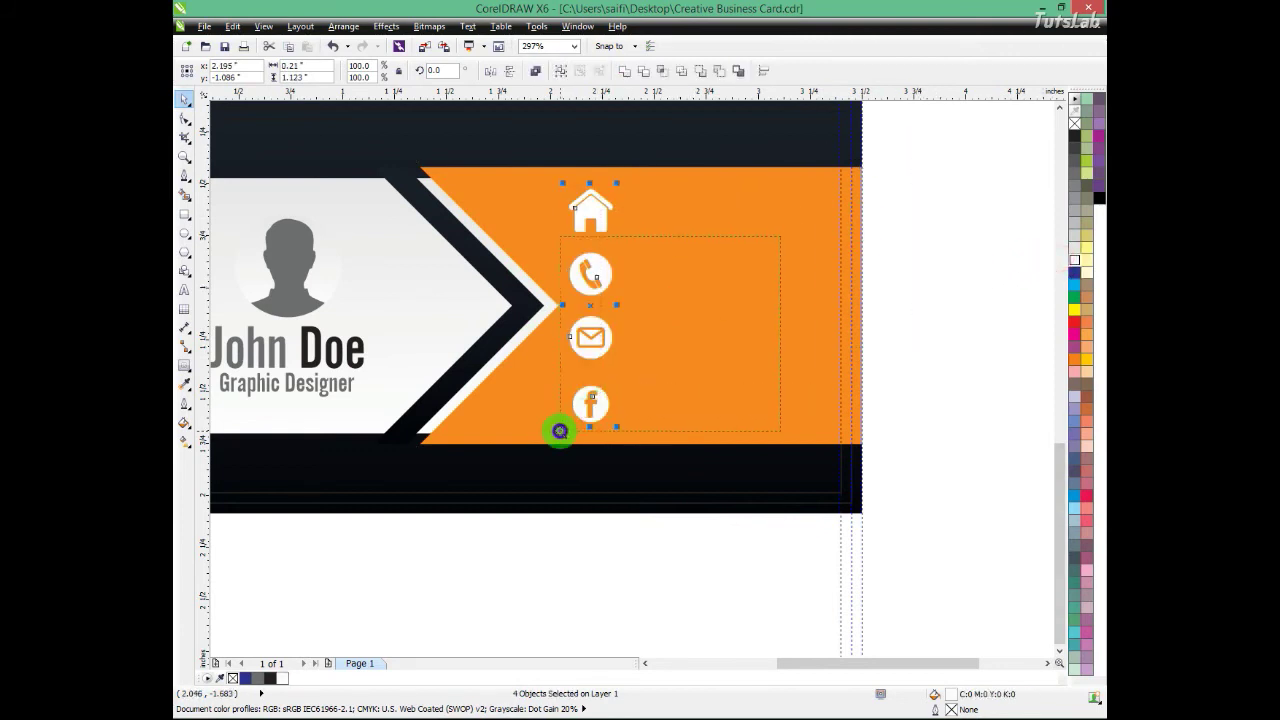
Step: Add 8 pt text beside the house icon reading "YOUR STREET ADRESS" and, on a second line, "ADRESS LINE 2, YOUR STATE, USA"
left_click_drag(626, 392, 377, 500)
left_click(1023, 374)
key("F8")
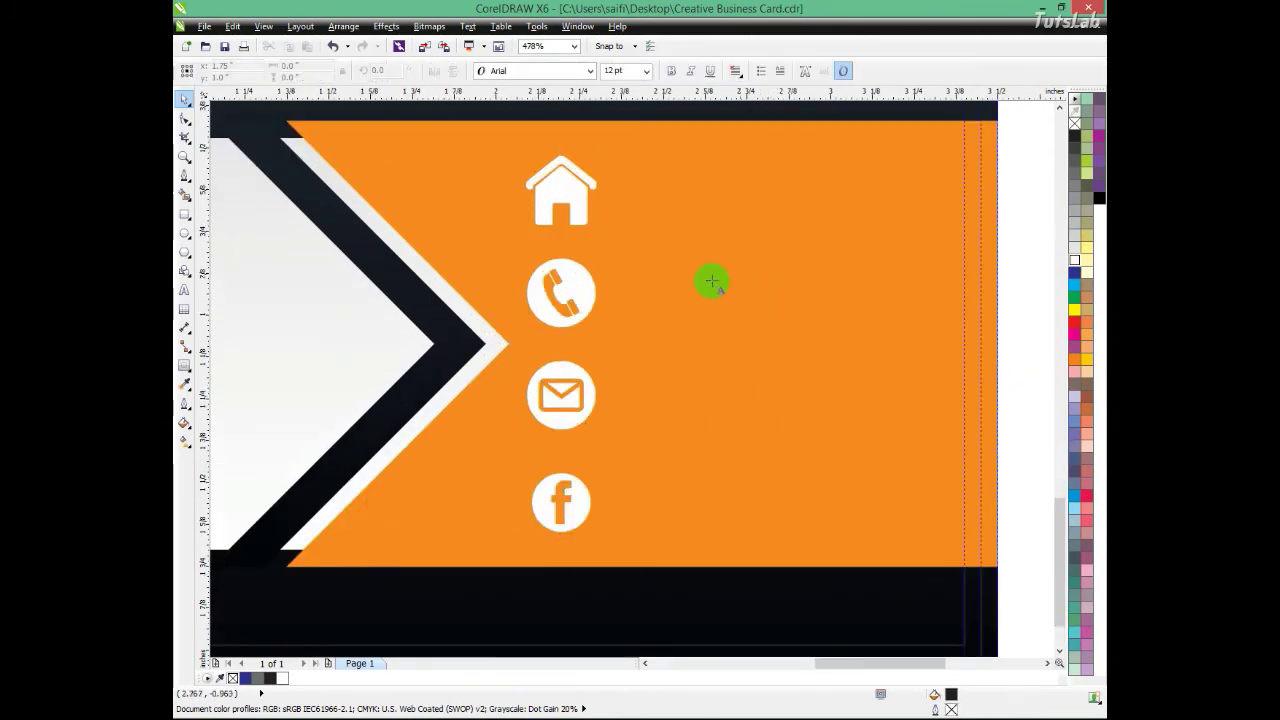
left_click(622, 203)
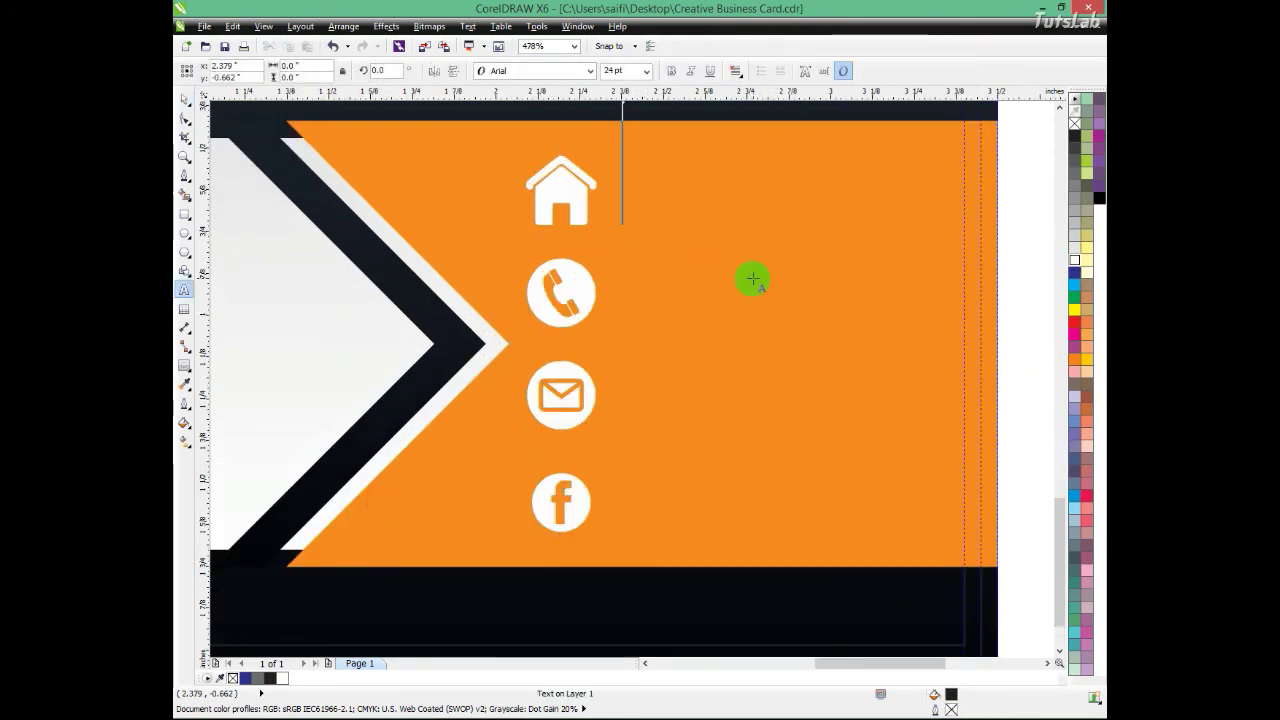
left_click(646, 70)
left_click(630, 125)
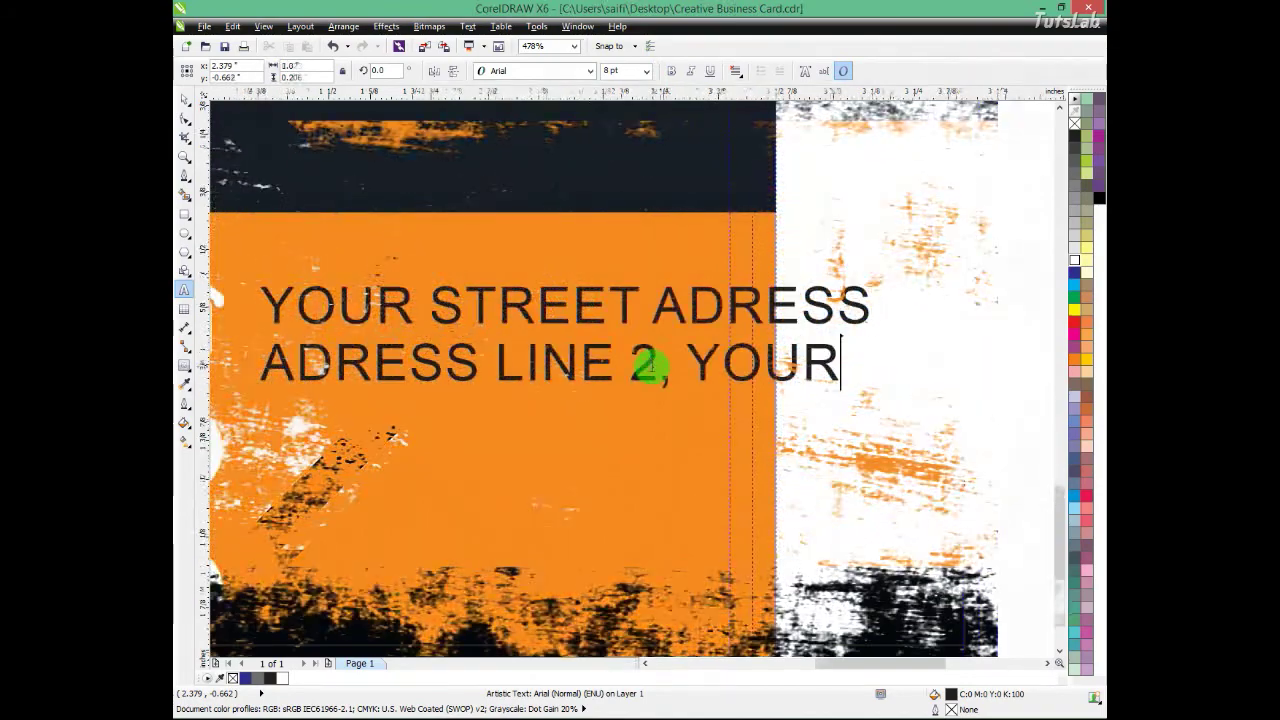
type("TAT")
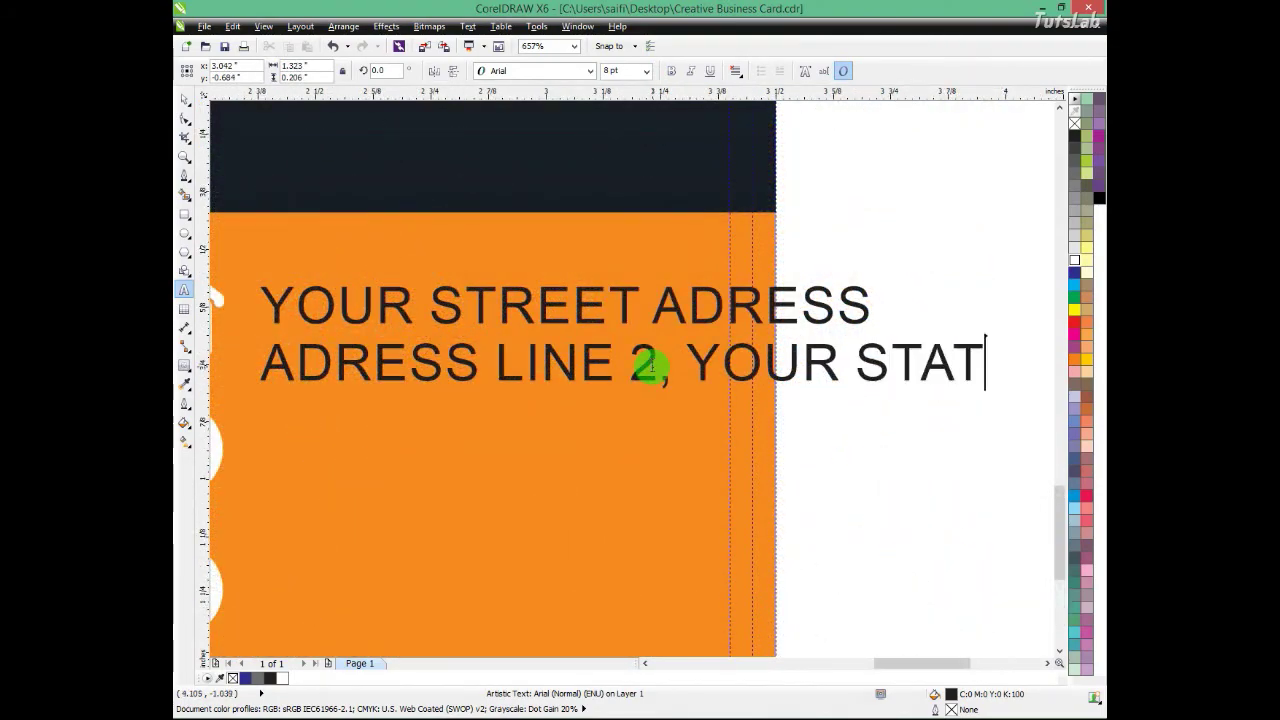
type("E, USA")
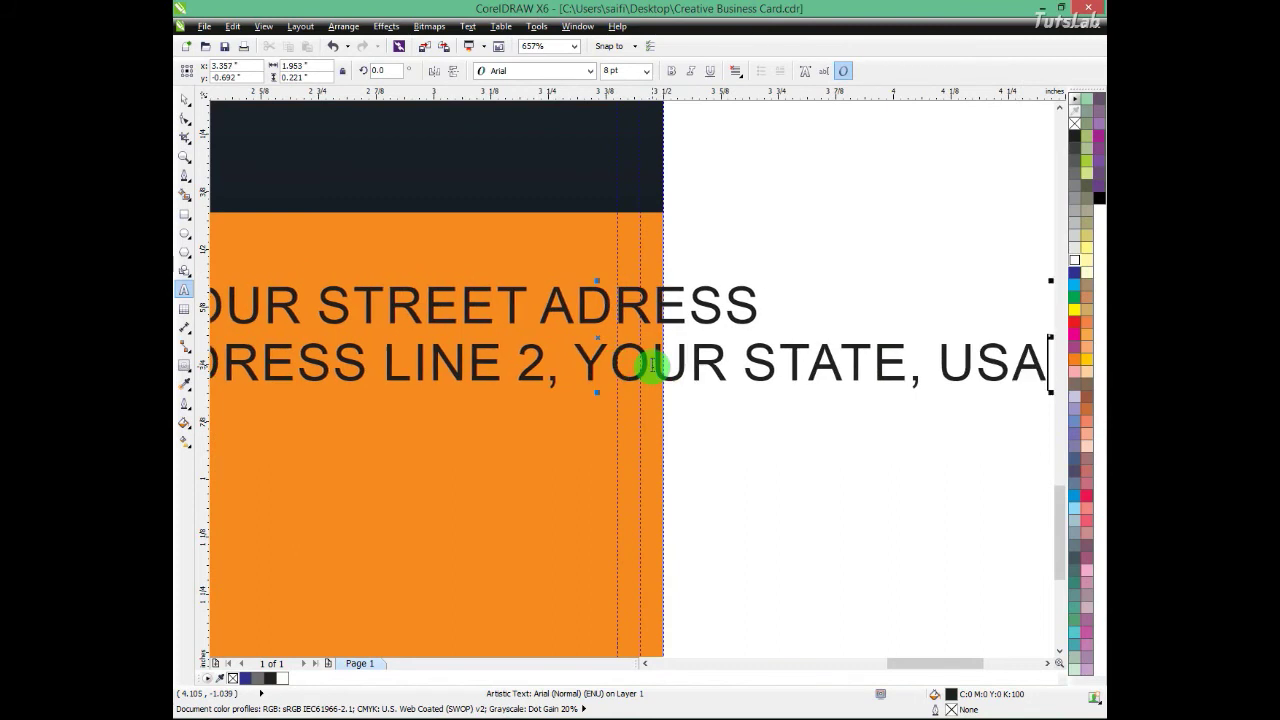
Step: Scale the address text down to about 4.38 pt to fit the orange panel and move it close to the house icon
scroll(672, 288, "down", 2)
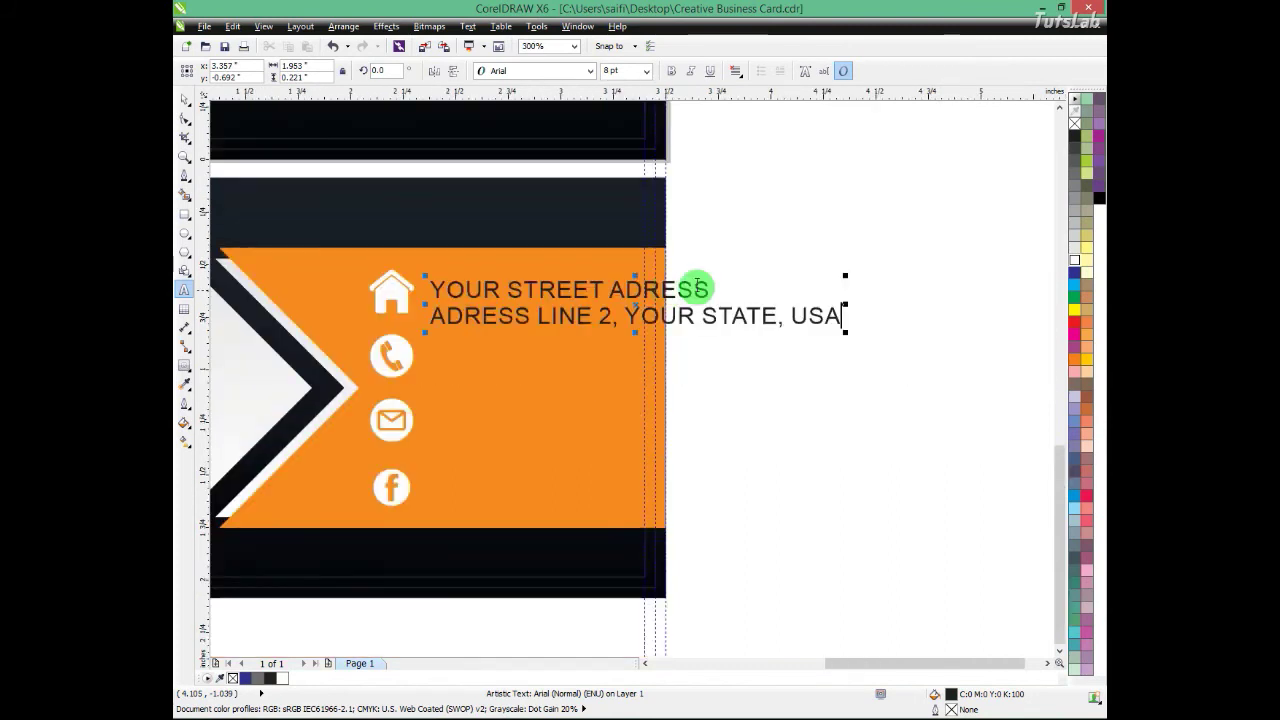
key("F2")
left_click_drag(890, 249, 330, 390)
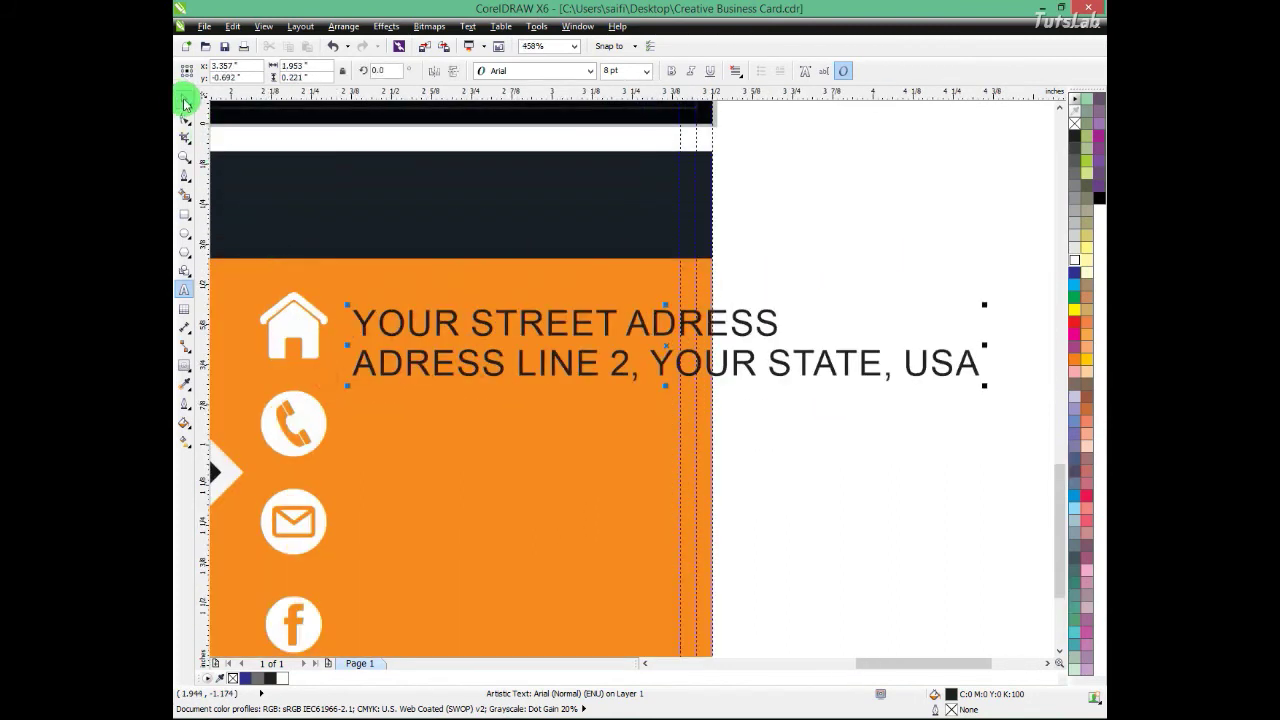
left_click(185, 103)
left_click_drag(985, 385, 699, 403)
left_click_drag(611, 340, 594, 337)
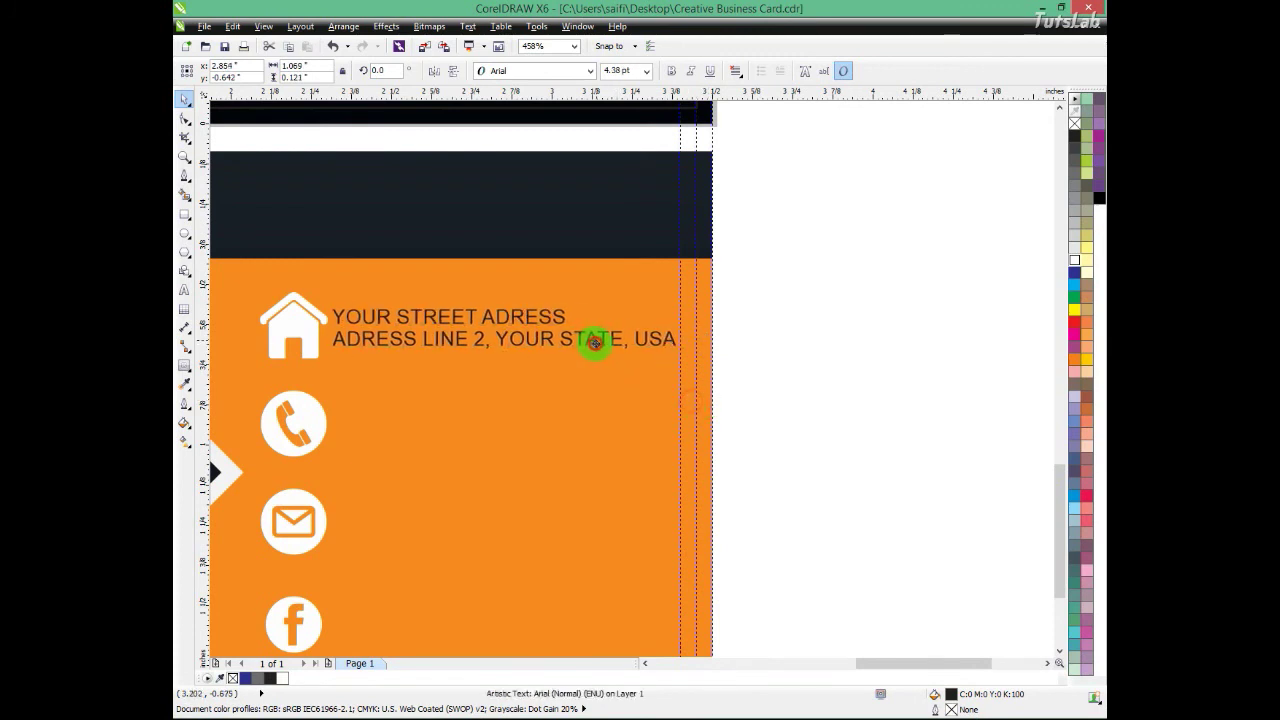
Step: Set the address text's font to Alternate Gothic No2 D and enlarge it to about 6.9 pt
left_click(530, 74)
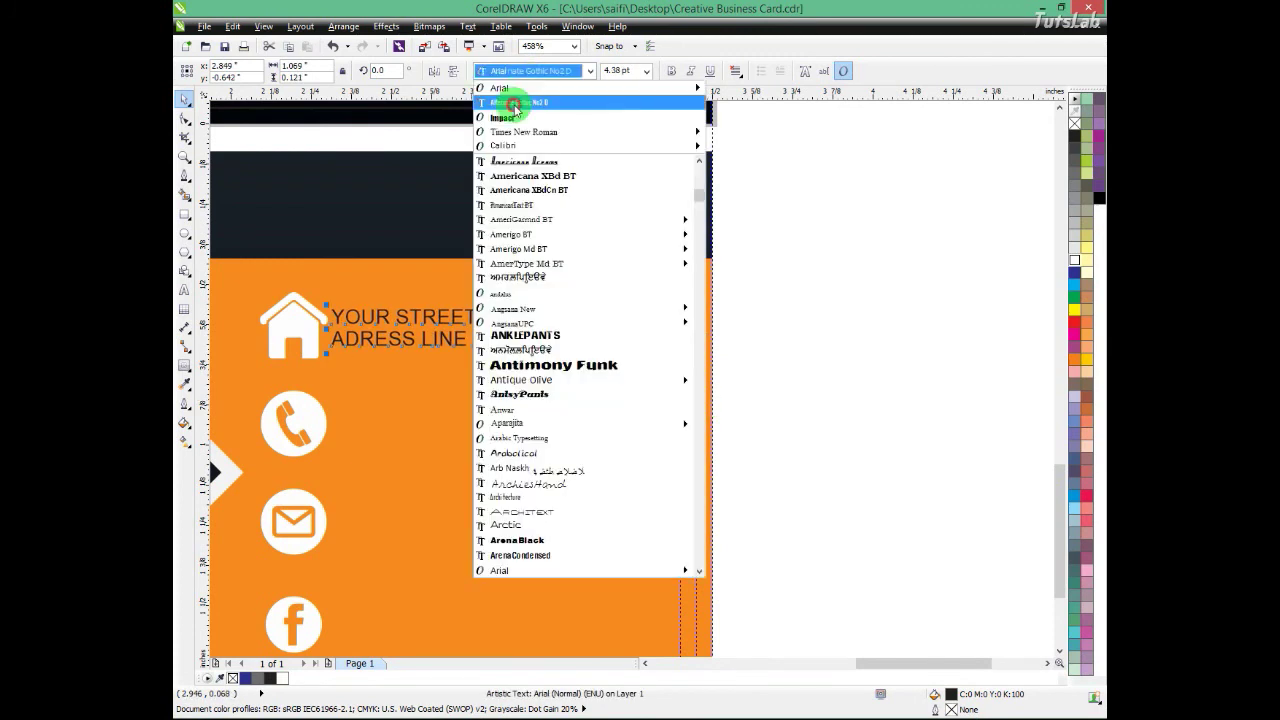
left_click(508, 102)
left_click_drag(527, 352, 635, 397)
left_click(322, 350)
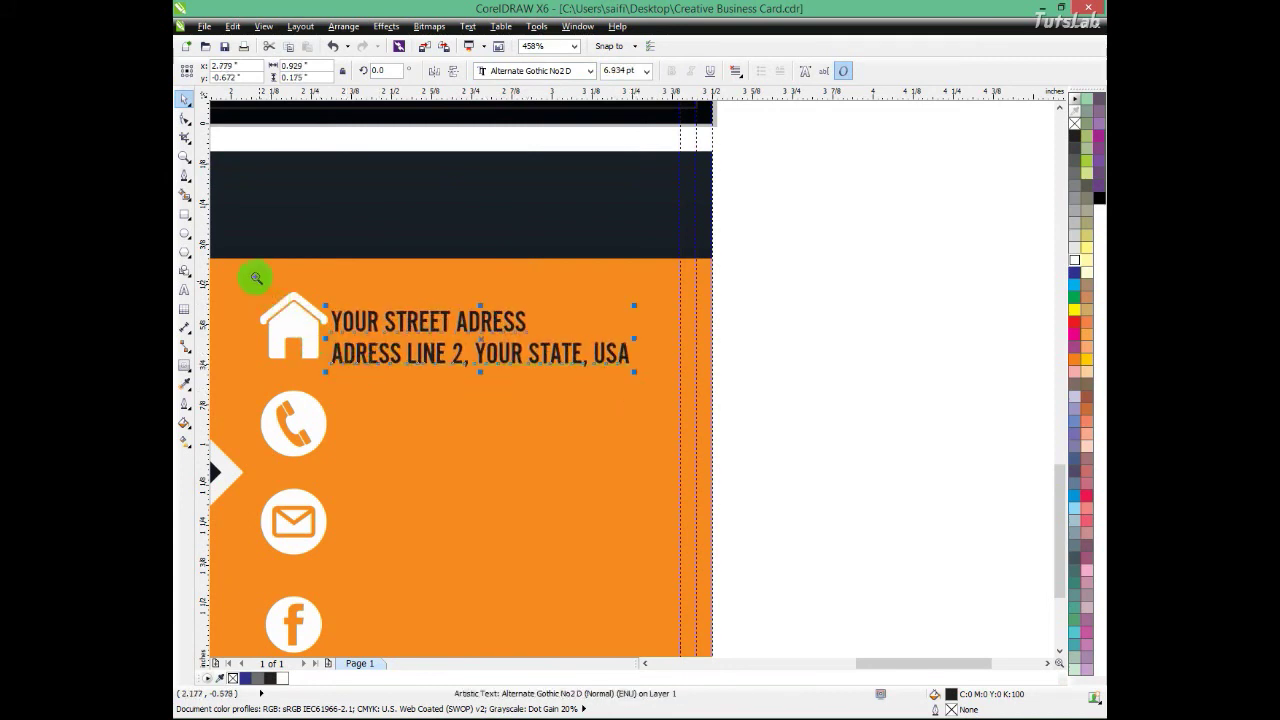
Step: Tighten the line spacing between the two address lines with the Shape tool
scroll(702, 428, "up", 2)
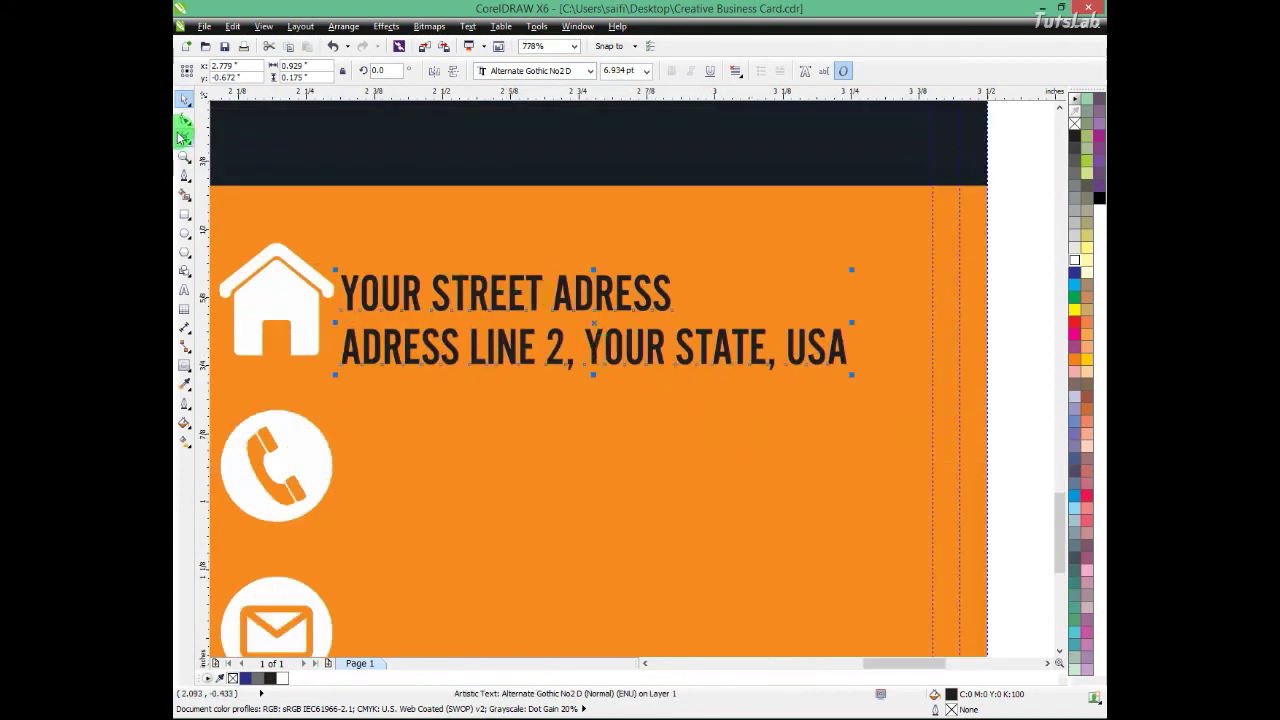
left_click(183, 136)
left_click(340, 377)
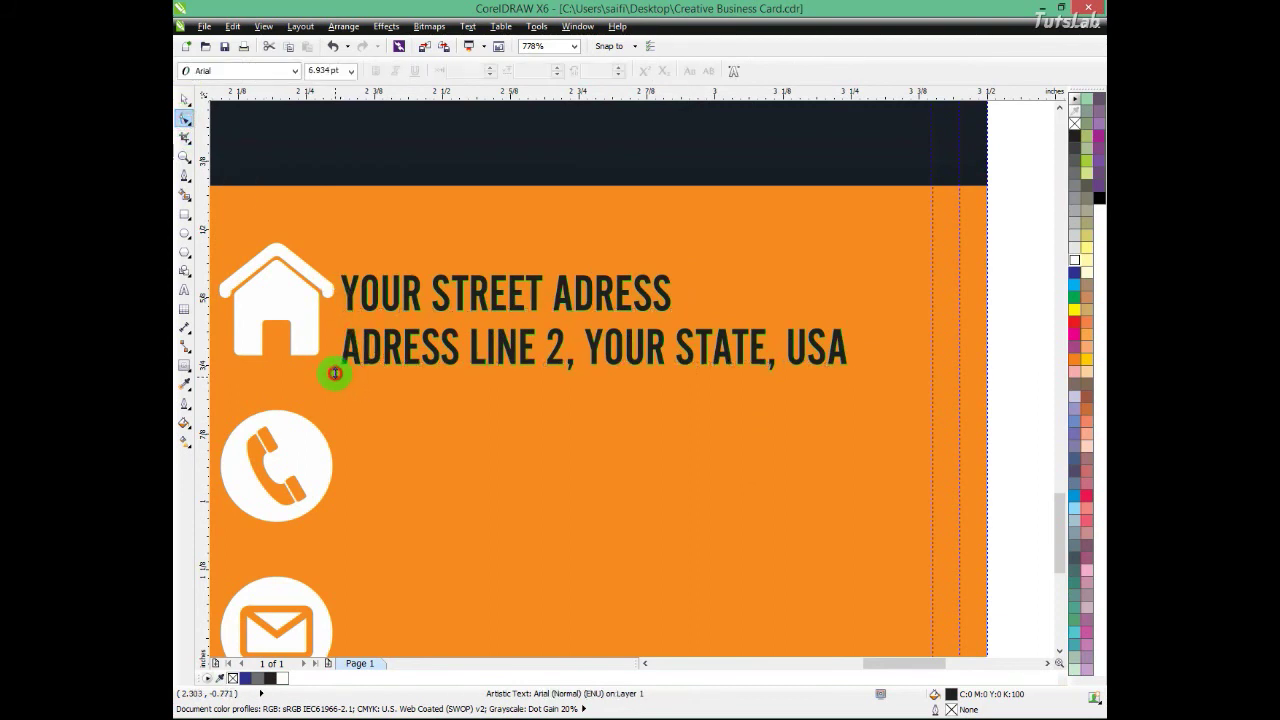
left_click_drag(335, 373, 334, 352)
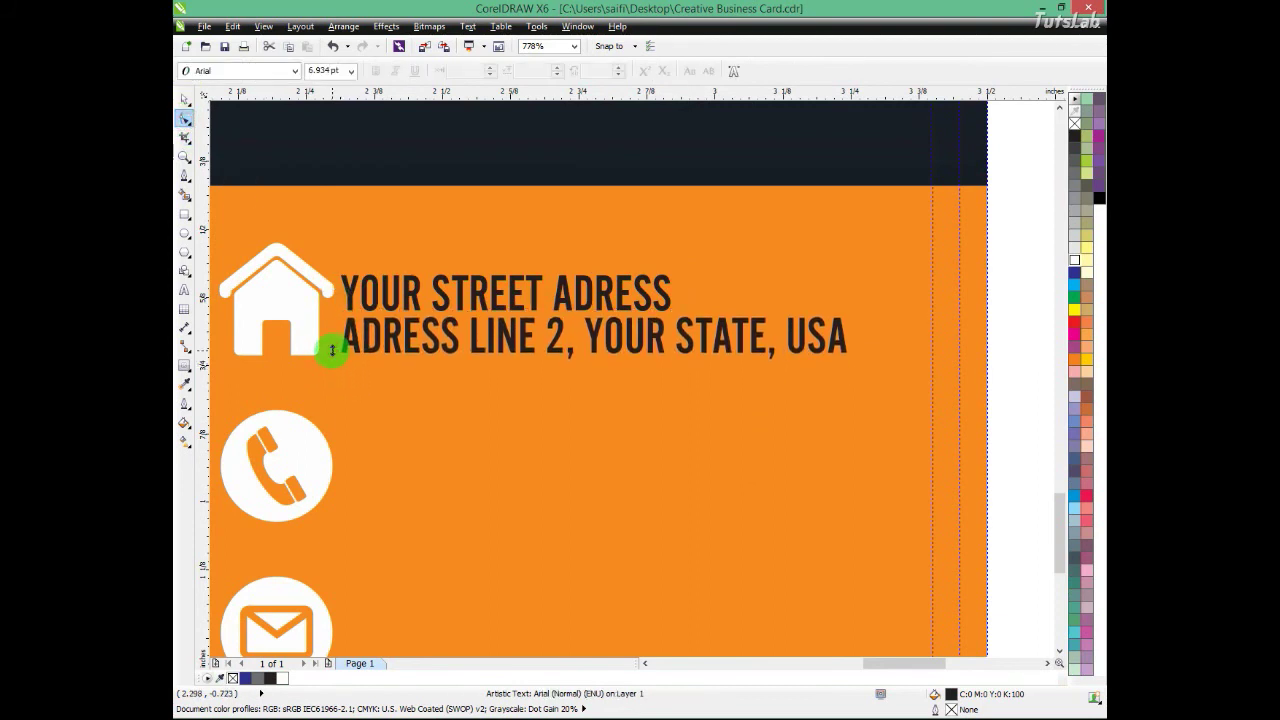
Step: Move the address text slightly away from the house icon and align both objects on their horizontal centre line
left_click(183, 100)
left_click(398, 283)
left_click_drag(407, 298, 422, 300)
left_click(307, 337, "shift")
key("e")
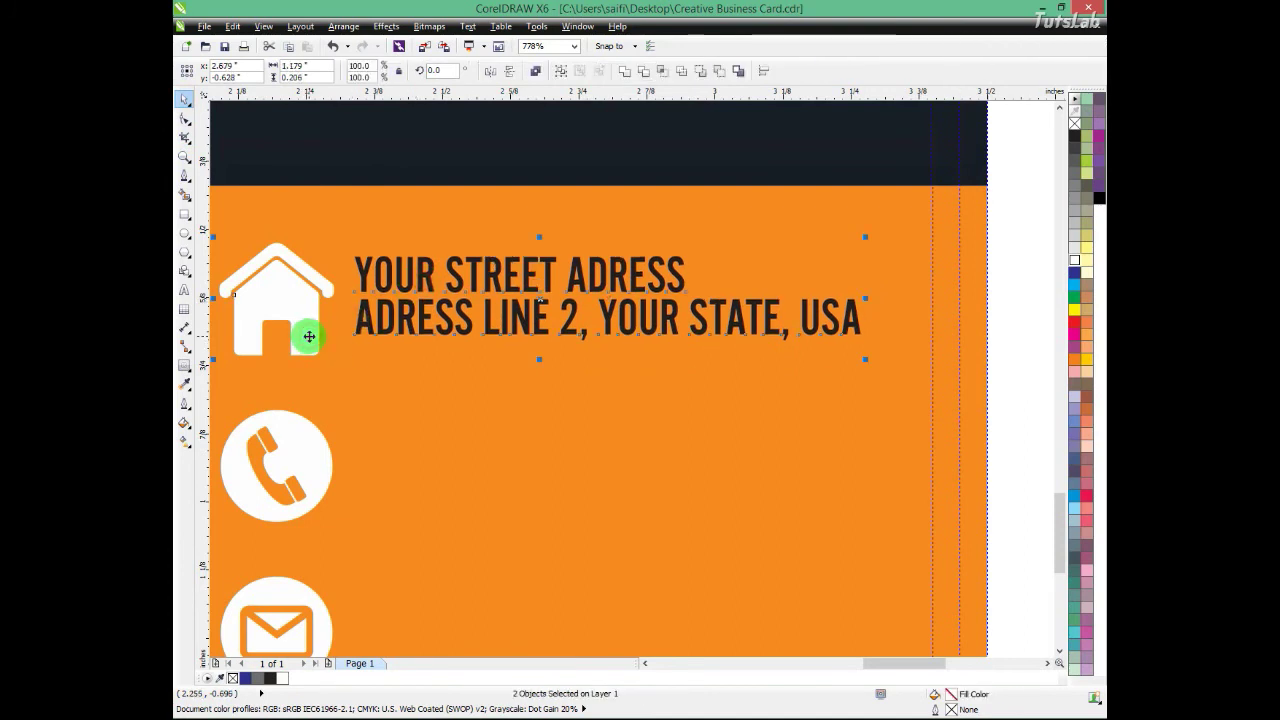